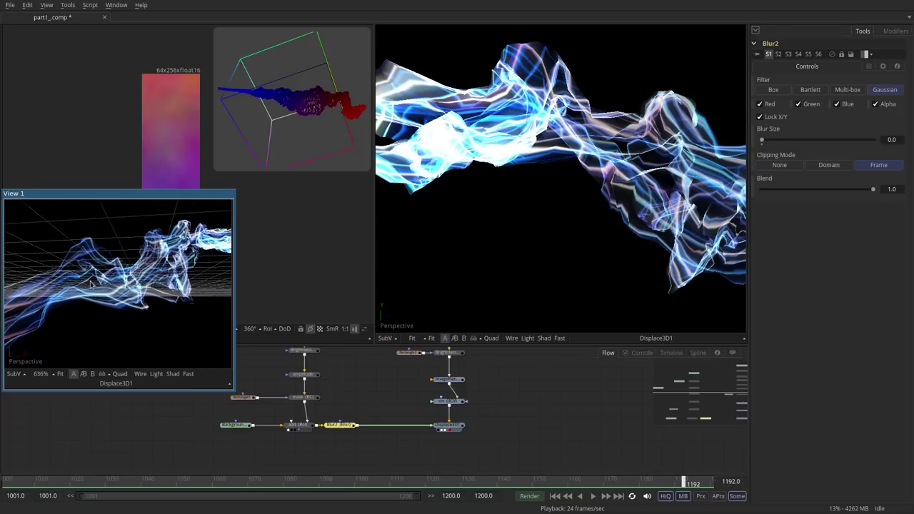
- Play back the finished composition and inspect the displaced mesh in the viewers beside its position map
left_click(593, 496)
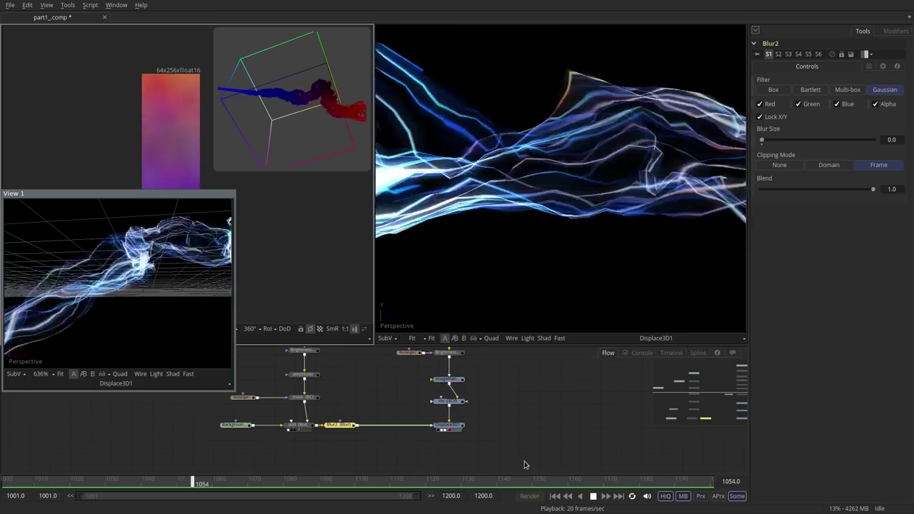
left_click_drag(184, 193, 316, 265)
left_click_drag(156, 102, 73, 70)
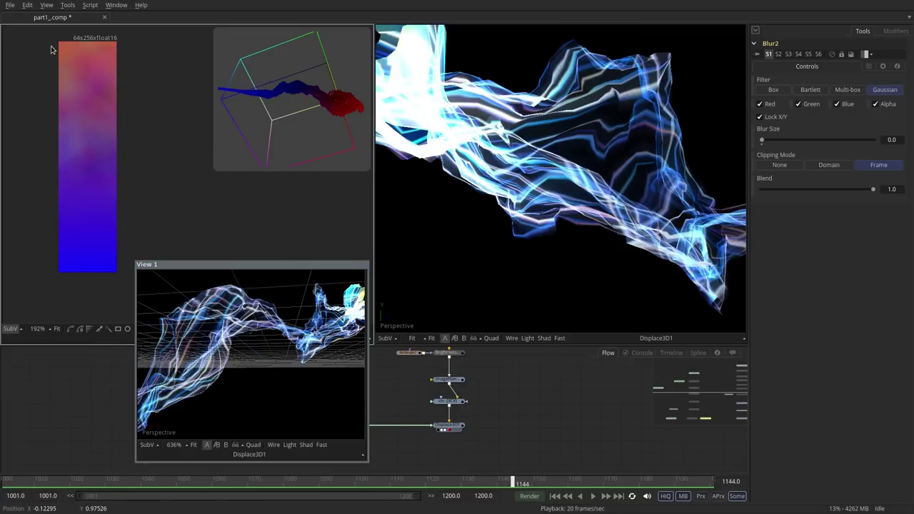
left_click(205, 293)
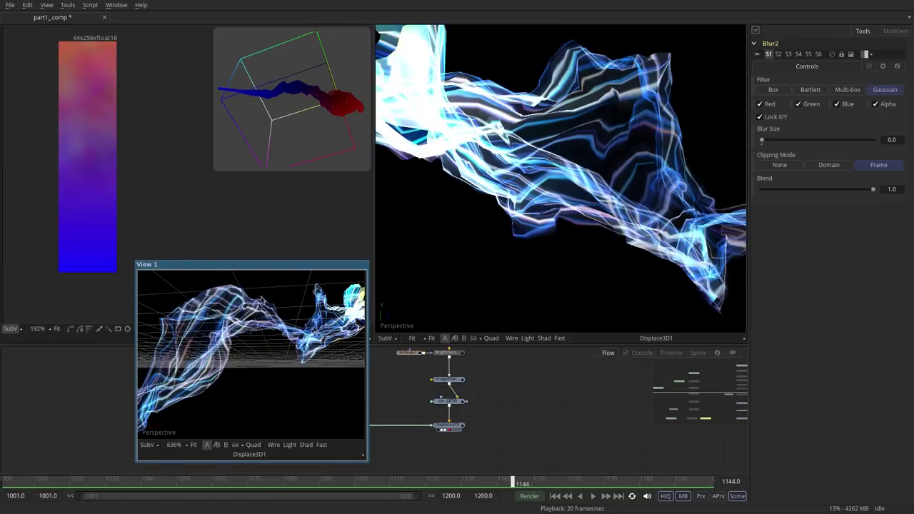
left_click_drag(216, 336, 170, 341)
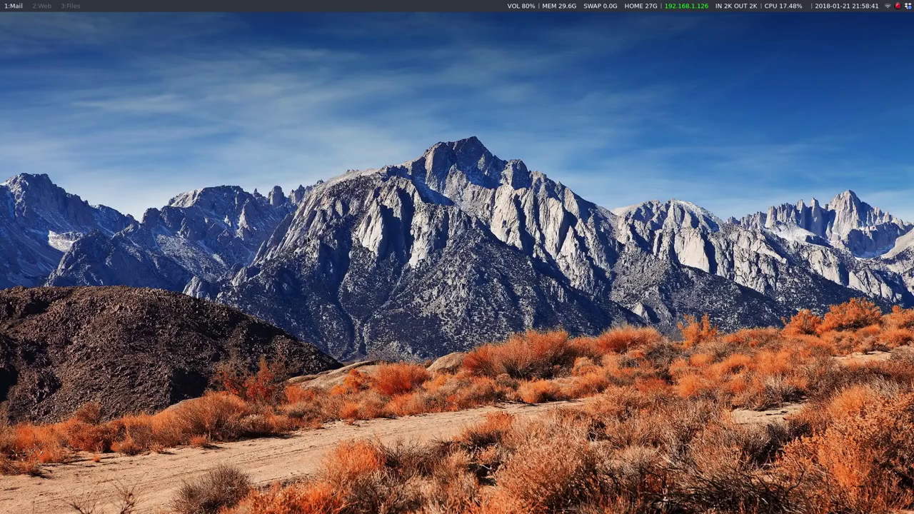
- Open a terminal and run the commands stx and demo to start Fusion with an empty composition
key("F12")
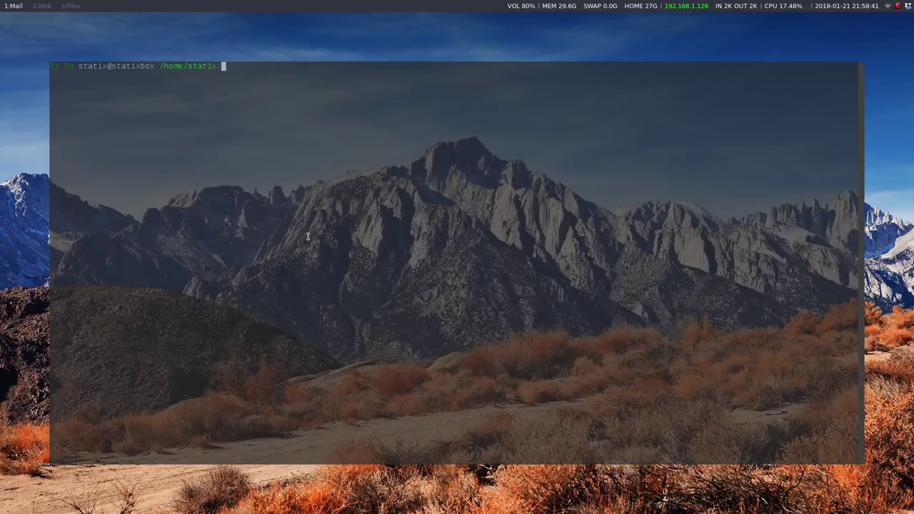
type("stx")
key("Return")
type("demo")
key("Return")
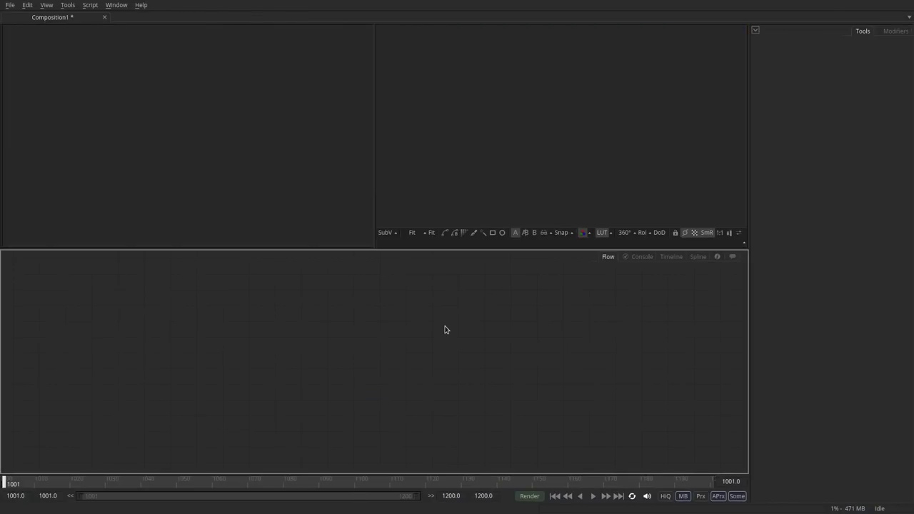
- Add a Background node to the flow and display it in the second viewer
key("shift+space")
type("back")
key("Return")
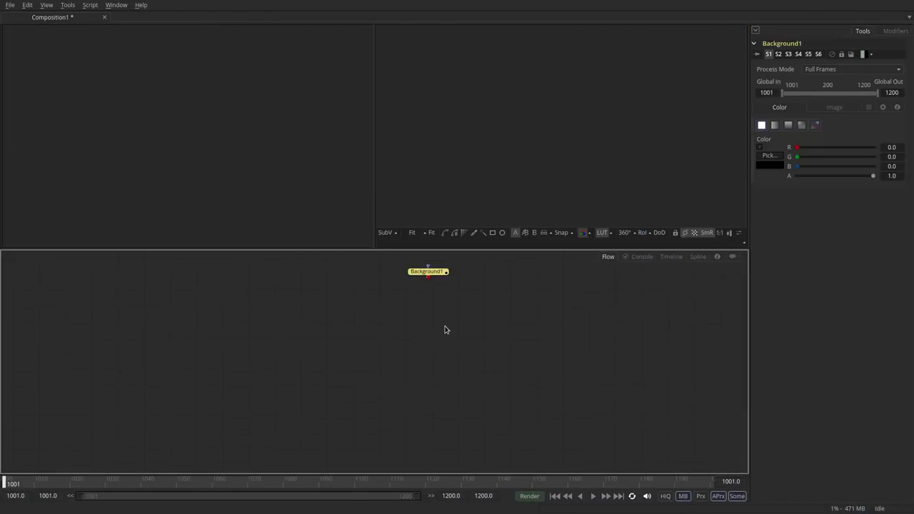
left_click_drag(434, 276, 543, 100)
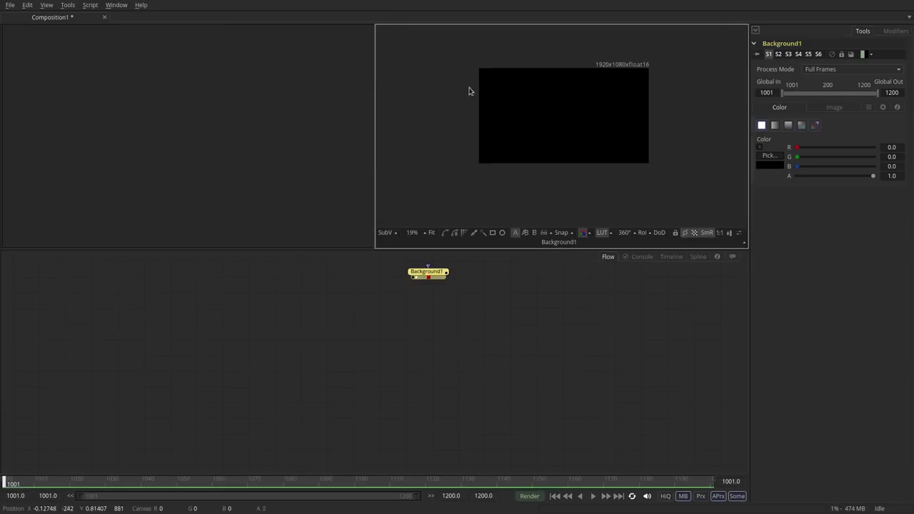
- Set the background's image size to 64 wide by 256 high and fit it in the viewer
left_click(833, 108)
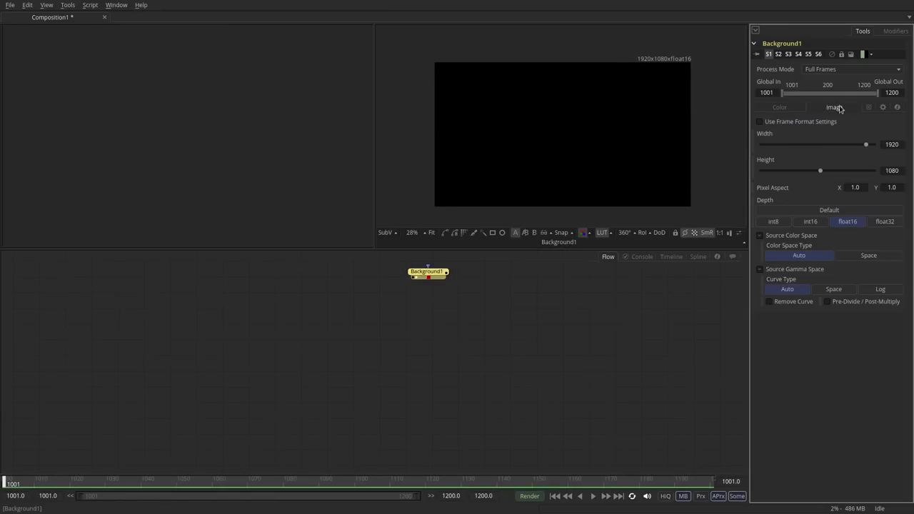
left_click(902, 147)
key("Tab")
type("256")
key("Tab")
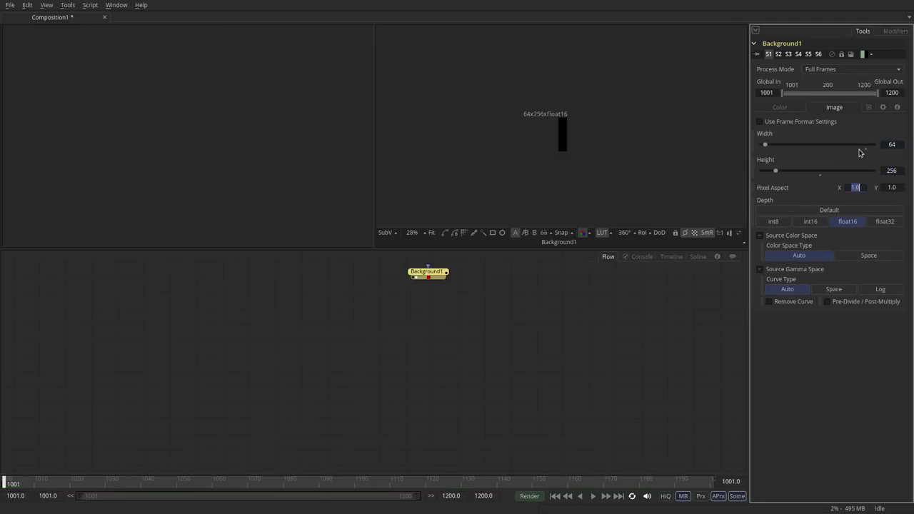
left_click(431, 232)
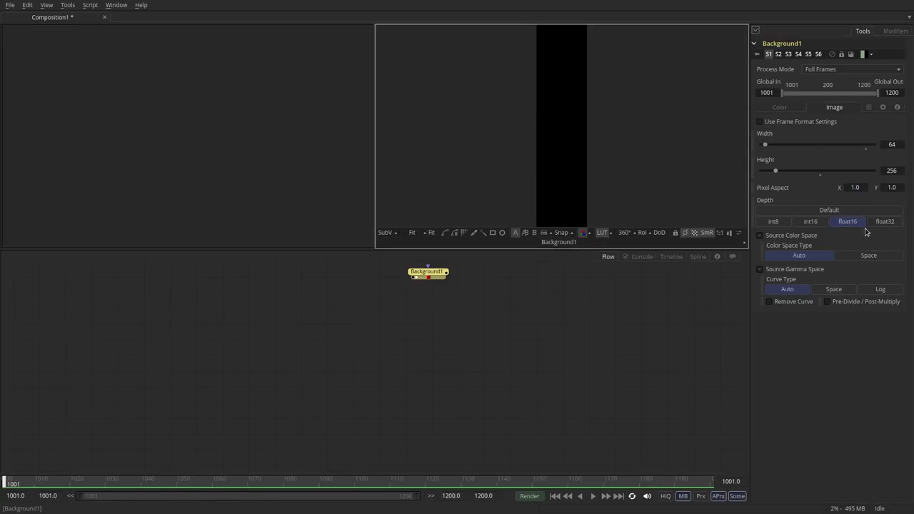
- Change the background's colour type to a vertical gradient
left_click(778, 107)
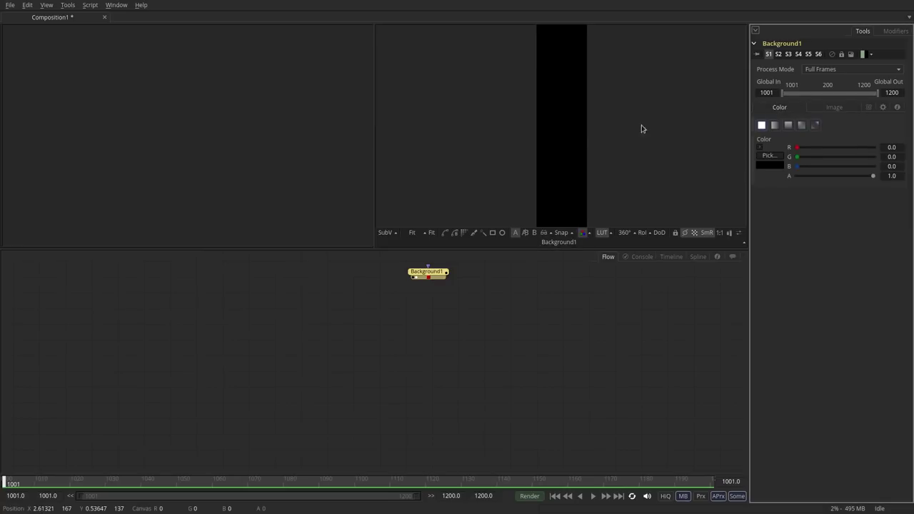
left_click(788, 126)
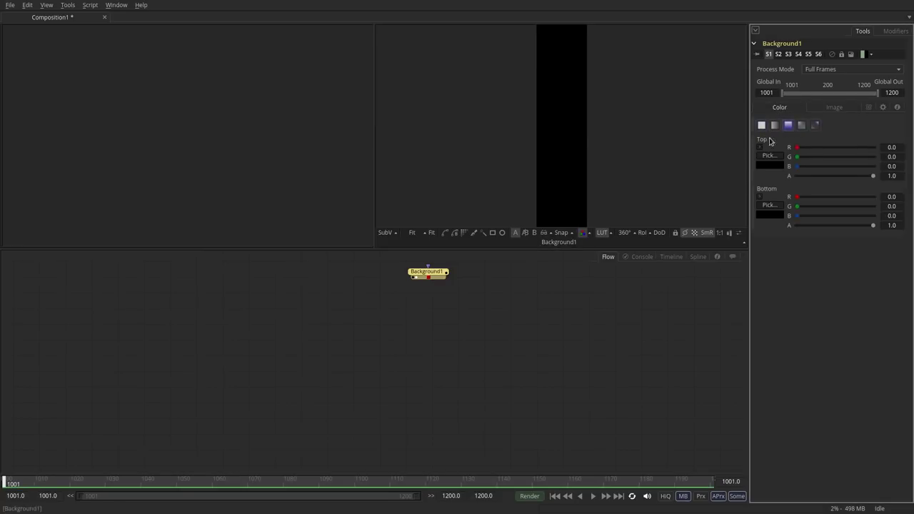
scroll(627, 95, "down", 3)
mouse_move(797, 148)
left_mouse_down()
mouse_move(833, 145)
mouse_move(798, 145)
left_mouse_up()
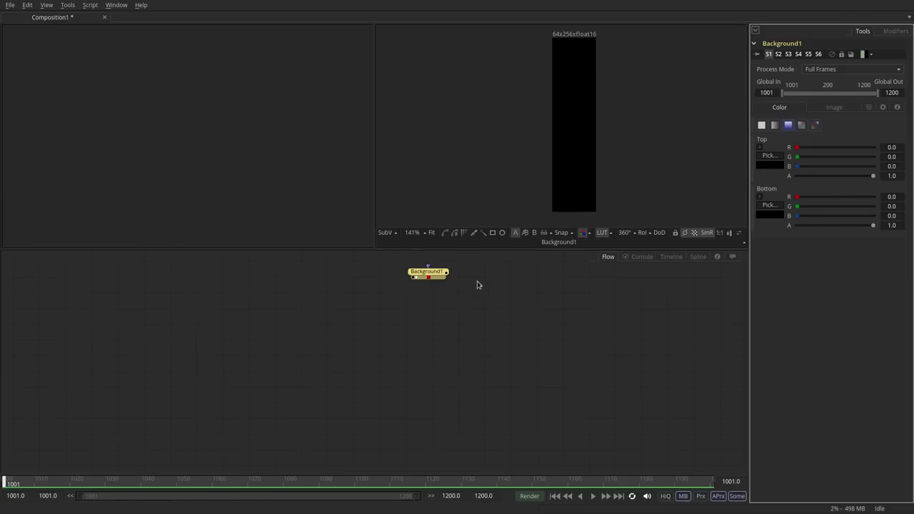
- Add an unconnected Image Plane 3D node to the flow beside the background
left_click(497, 296)
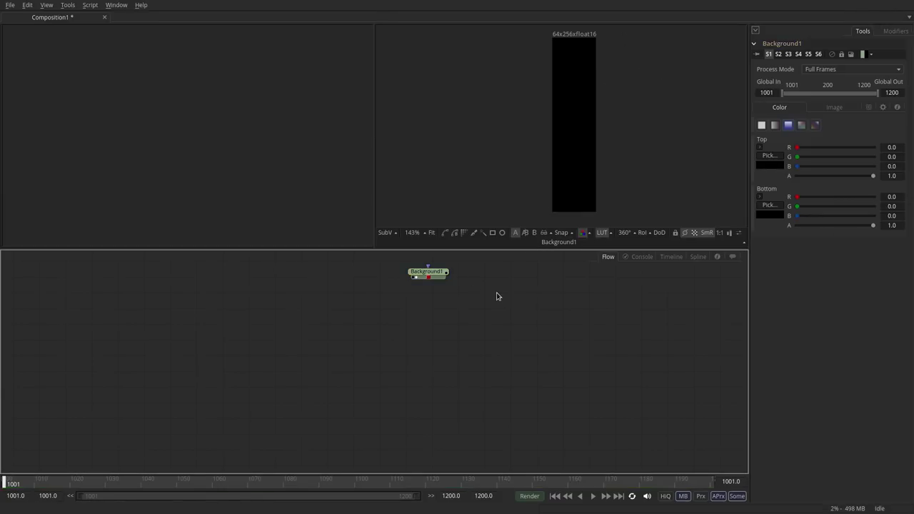
key("shift+space")
type("image")
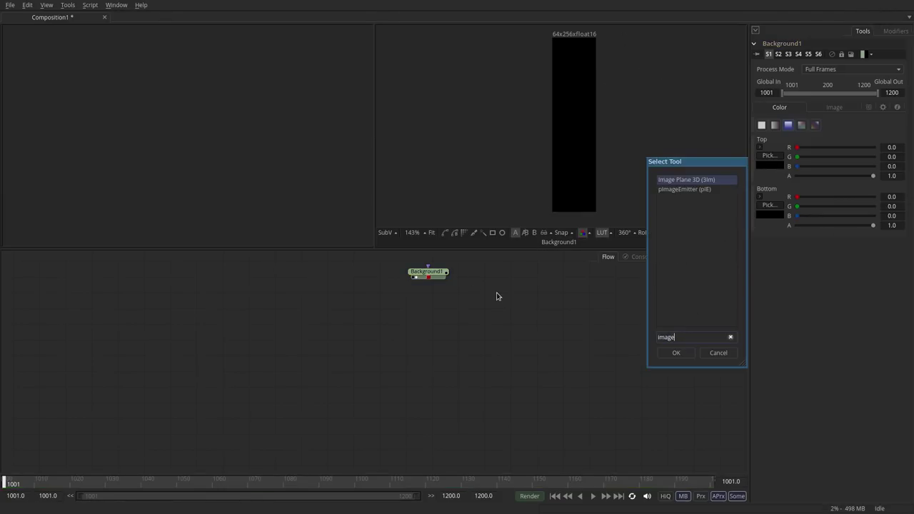
key("Return")
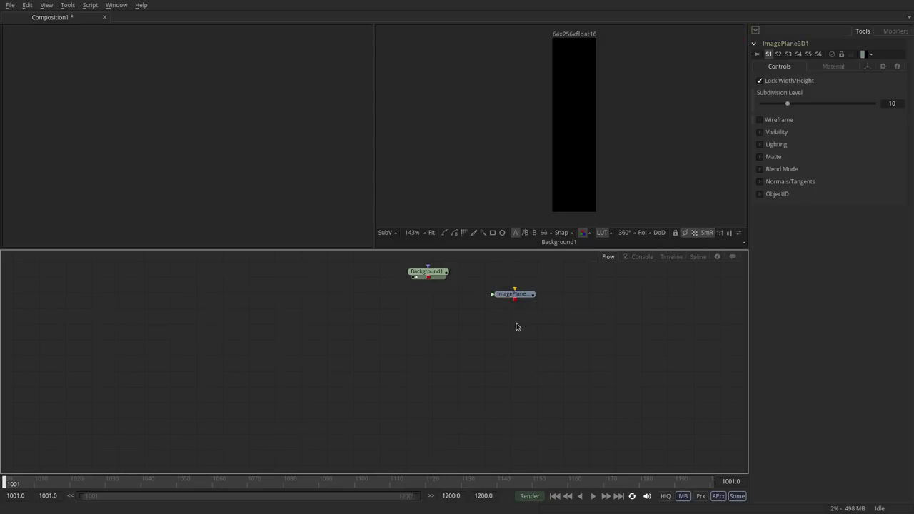
- Add a Custom Vertex 3D node below the image plane and connect the plane's output to it
key("shift+space")
type("c")
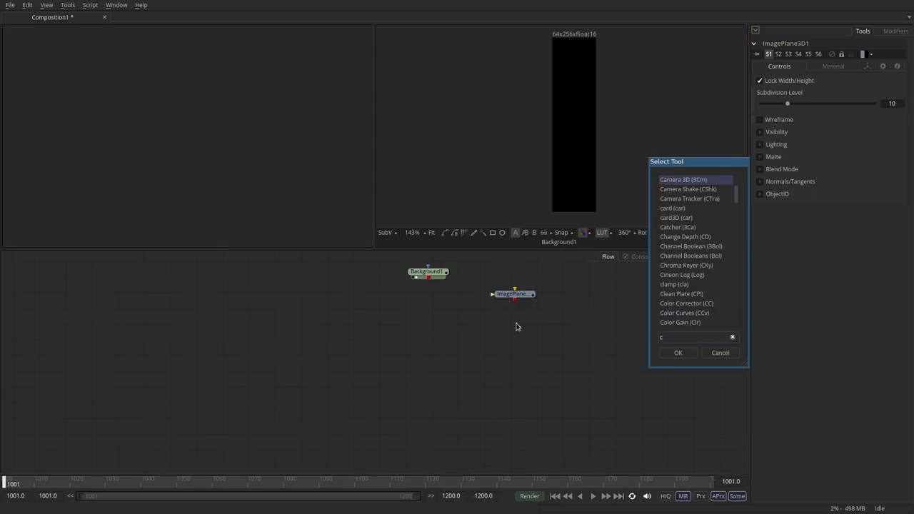
type("ust")
key("Down")
key("Down")
key("Return")
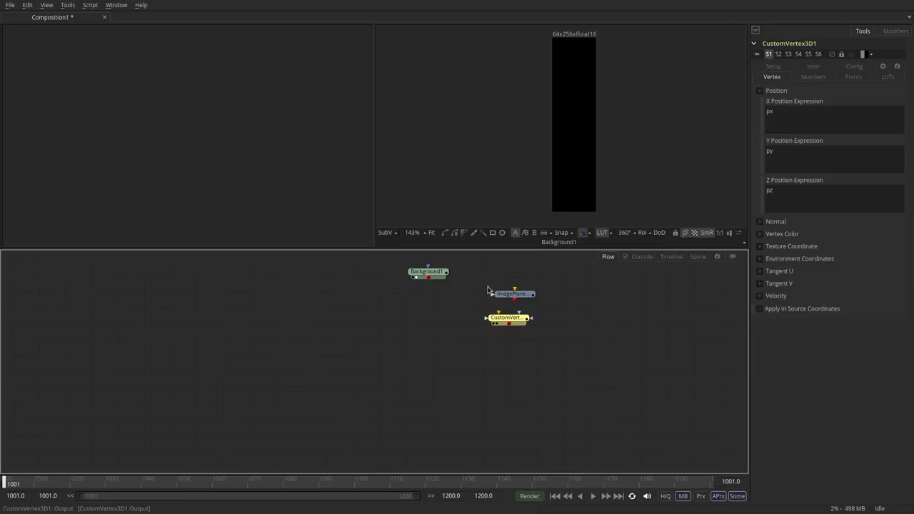
left_click_drag(515, 300, 509, 321)
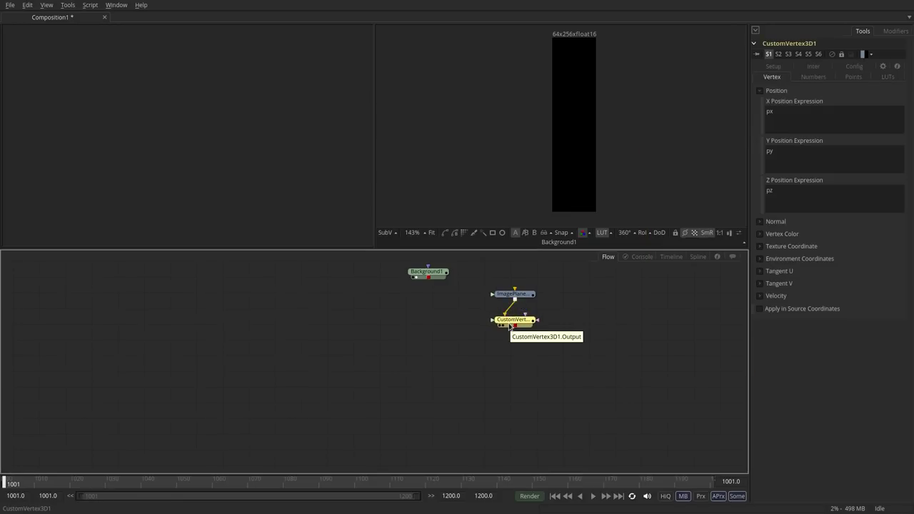
- Rename the Custom Vertex node to ctv and display it in the second viewer at an angled perspective
key("F2")
type("ctv")
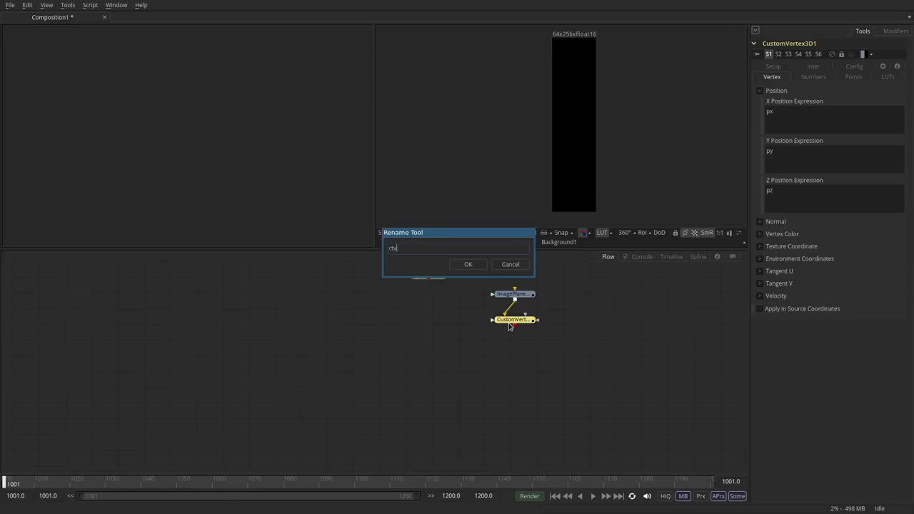
key("Return")
left_click_drag(525, 322, 523, 170)
left_click_drag(565, 132, 517, 102)
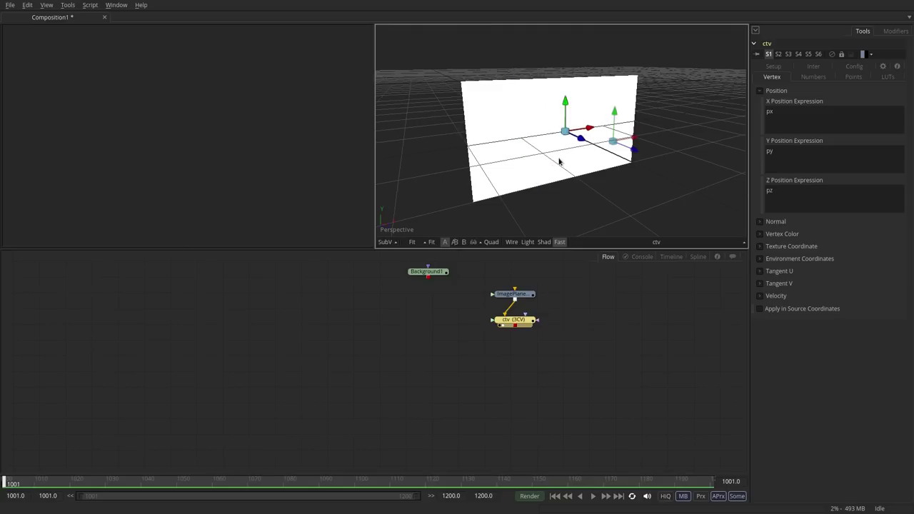
- Hide the point controls 3 to 8 of ctv, keeping only Point 1 and Point 2
left_click(855, 67)
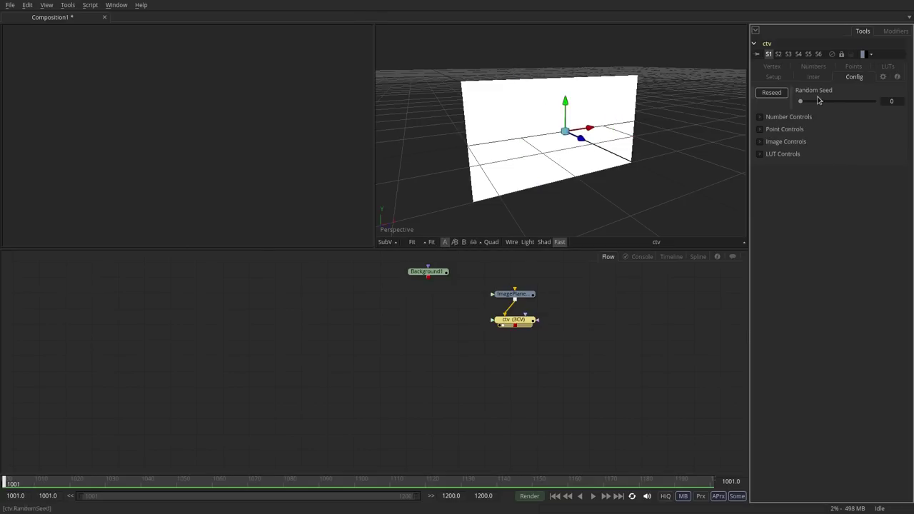
left_click(760, 129)
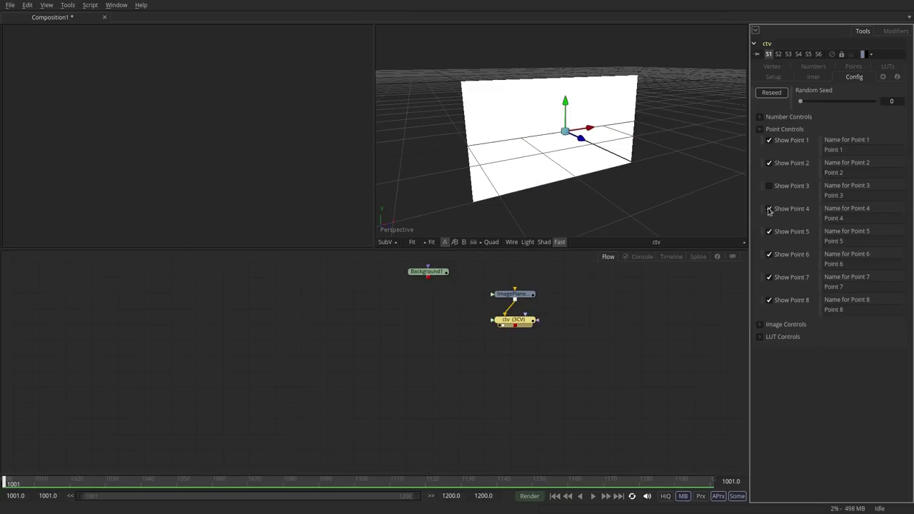
left_click(769, 210)
left_click(770, 232)
left_click(769, 255)
left_click(770, 278)
left_click(770, 301)
- Reposition the ctv points around the plane, Point 1 at about 0.008, -0.346, 0.11 and Point 2 at about 0.52, 0.04, 0.28
left_click(498, 115)
left_click_drag(498, 116, 479, 108)
left_click_drag(565, 131, 638, 73)
left_click(852, 68)
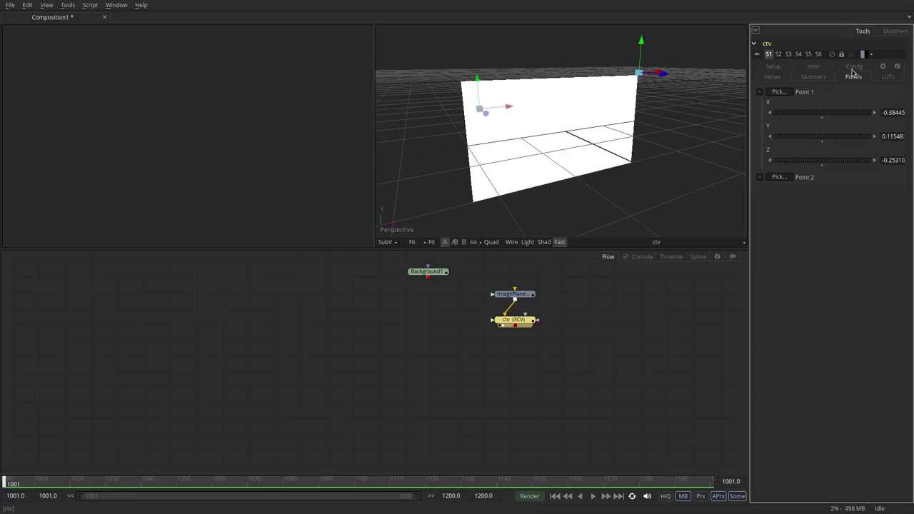
left_click(759, 177)
left_click_drag(637, 75, 669, 127)
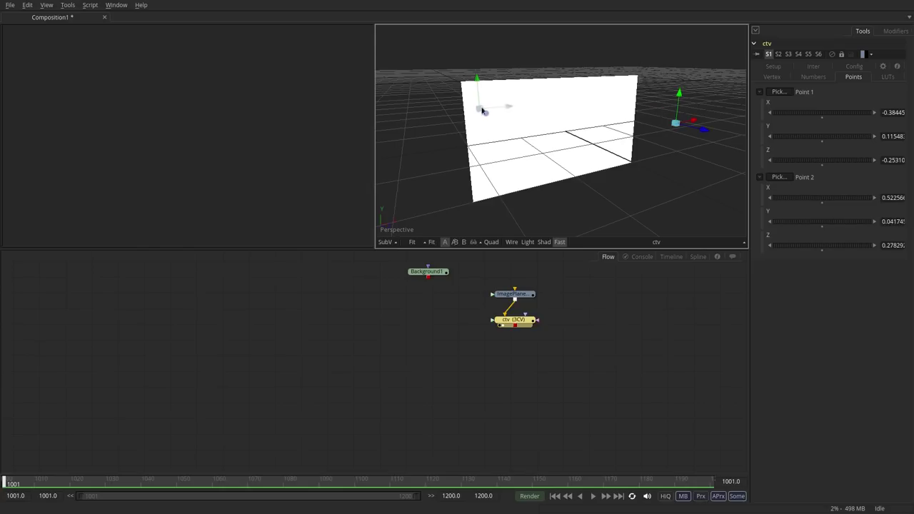
left_click_drag(481, 105, 561, 228)
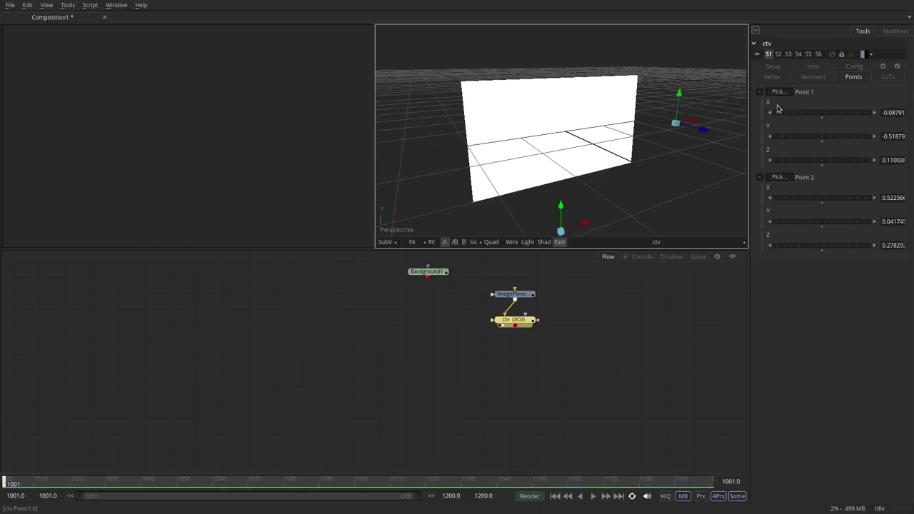
left_click_drag(793, 113, 803, 138)
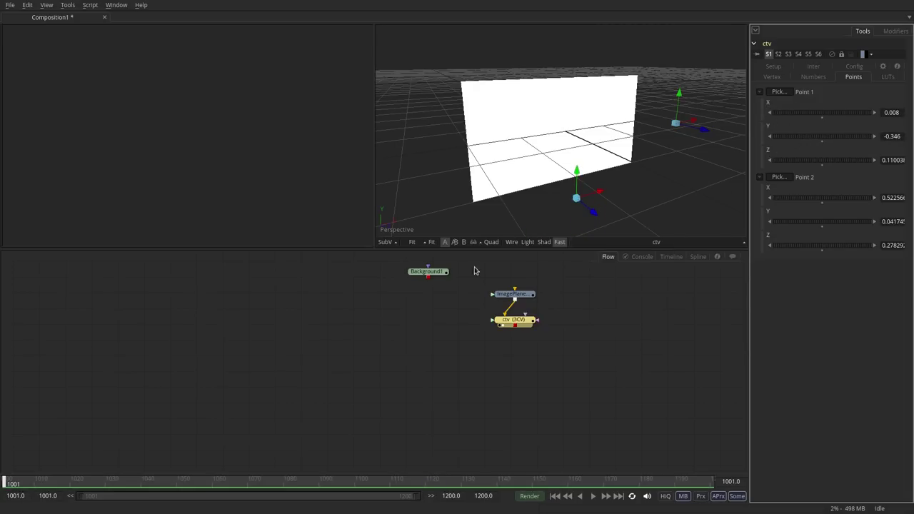
- Display the background in the empty viewer and add expressions to the red, green and blue channels of its Top colour
left_click_drag(429, 273, 206, 86)
scroll(198, 84, "down", 2)
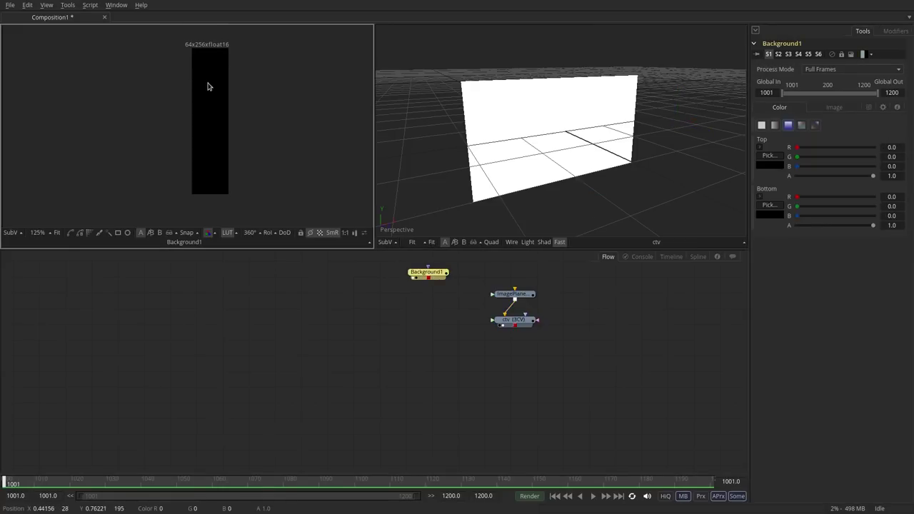
right_click(798, 148)
left_click(827, 293)
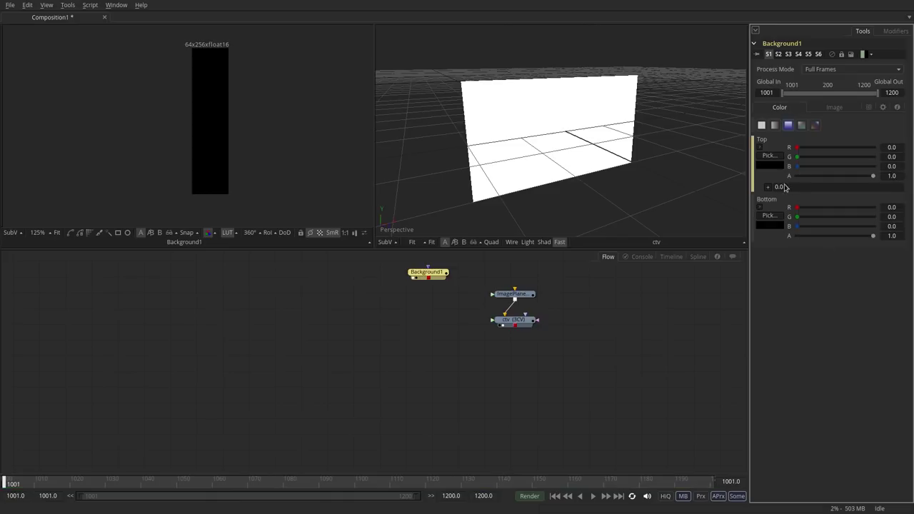
right_click(794, 156)
left_click(821, 300)
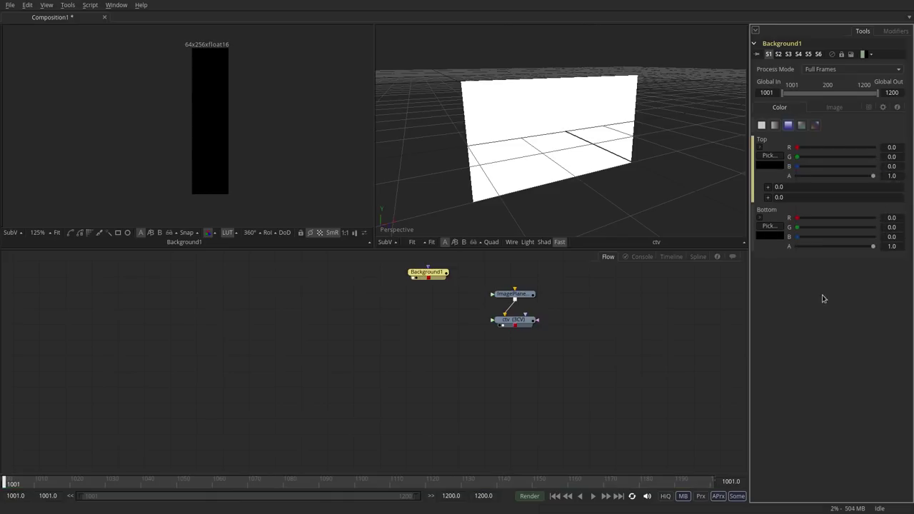
right_click(797, 166)
left_click(831, 312)
- Add expressions to the red, green and blue channels of the background's Bottom colour
right_click(799, 228)
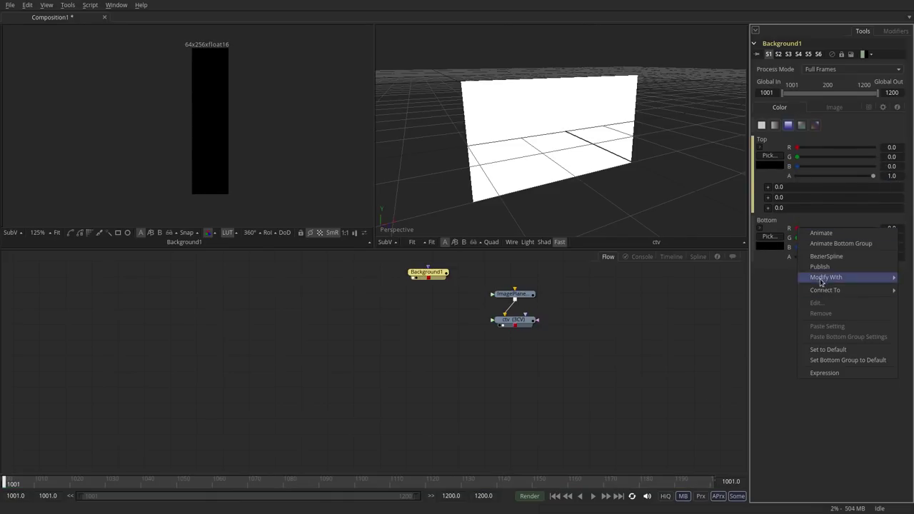
left_click(824, 372)
right_click(795, 238)
left_click(821, 389)
right_click(798, 248)
left_click(826, 390)
- Set the background's Top red, green and blue expressions to ctv.Point1.X, ctv.Point1.Y and ctv.Point1.Z
double_click(797, 188)
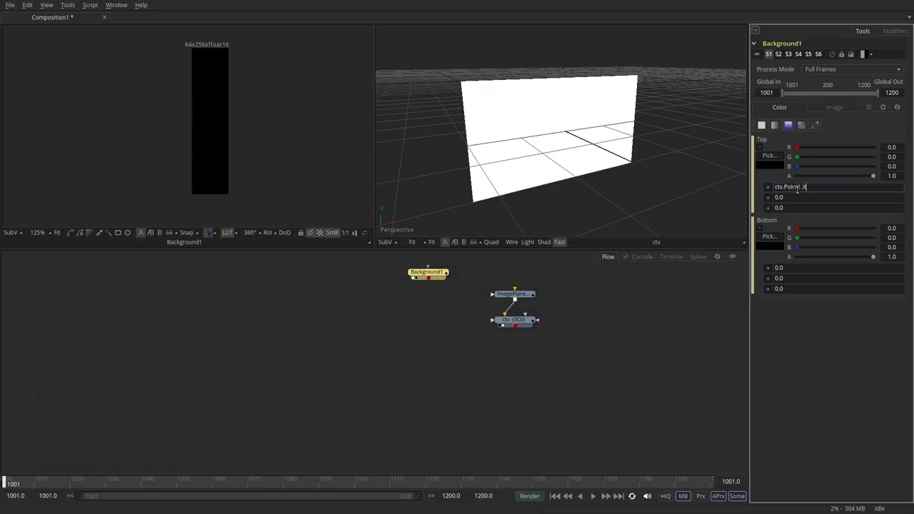
key("Tab")
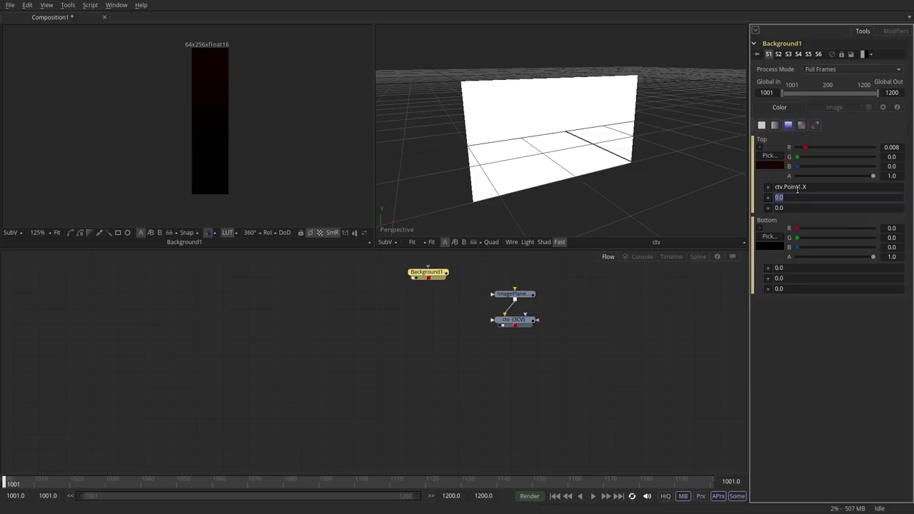
left_click_drag(822, 188, 605, 192)
key("ctrl+c")
key("Tab")
key("ctrl+v")
key("BackSpace")
type("Y")
key("Tab")
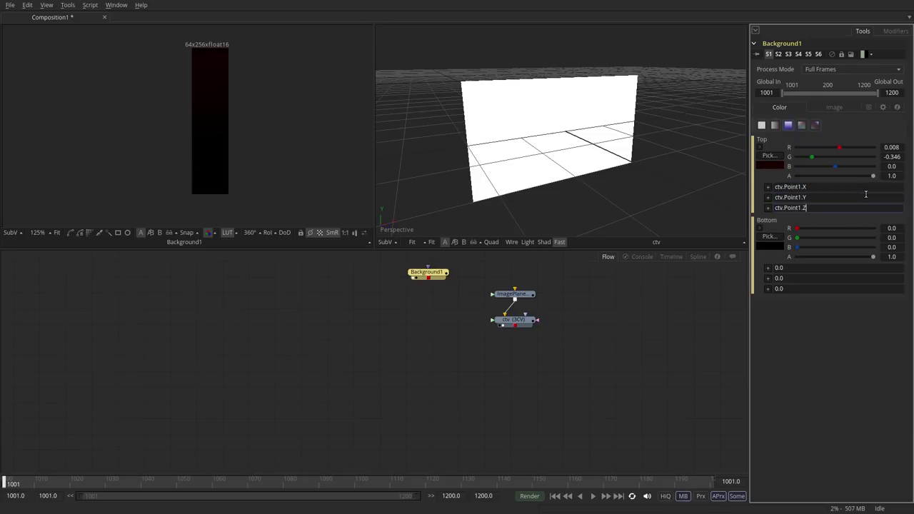
key("Tab")
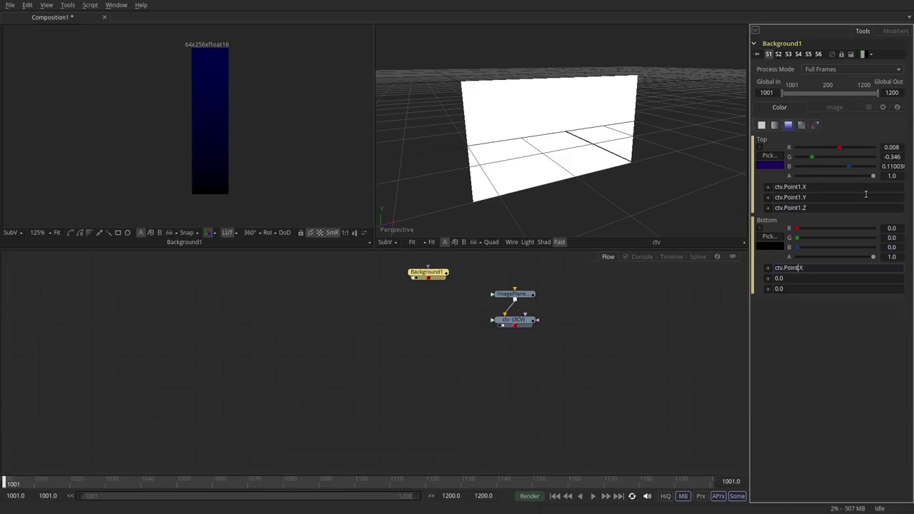
- Set the background's Bottom red, green and blue expressions to ctv.Point2.X, ctv.Point2.Y and ctv.Point2.Z
type("2")
key("Tab")
key("ctrl+v")
type("Y")
key("Tab")
key("ctrl+v")
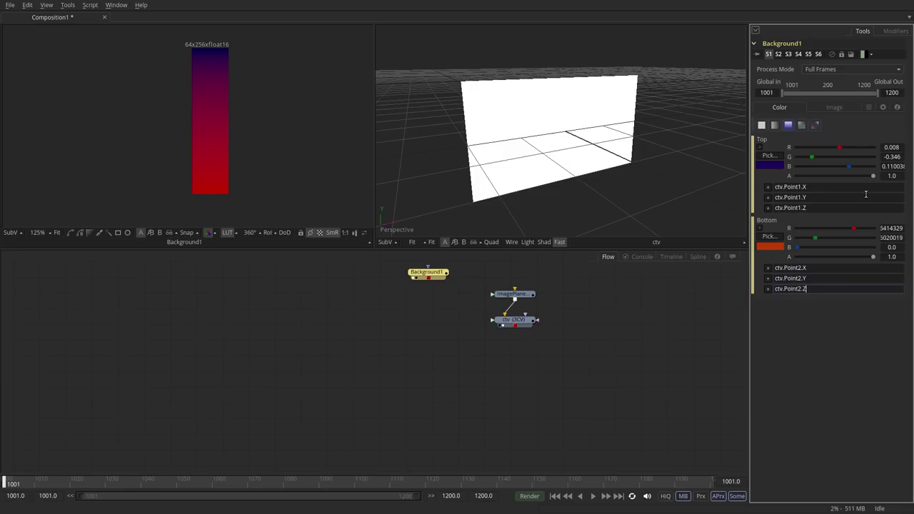
type("Z")
key("Return")
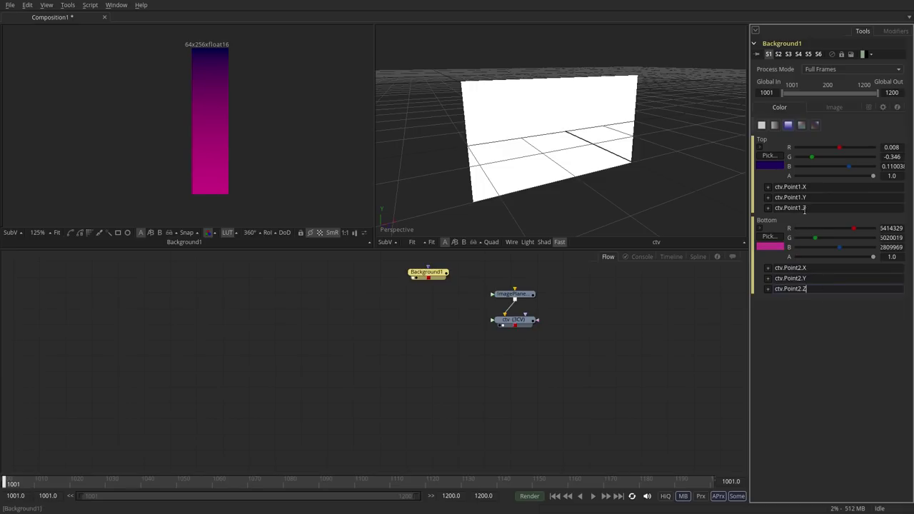
- Move the ctv points, Point 1 to about 0.23, -0.41, 0.25 and Point 2 to about -0.43, 0.31, -0.34, to test the gradient
left_click(514, 320)
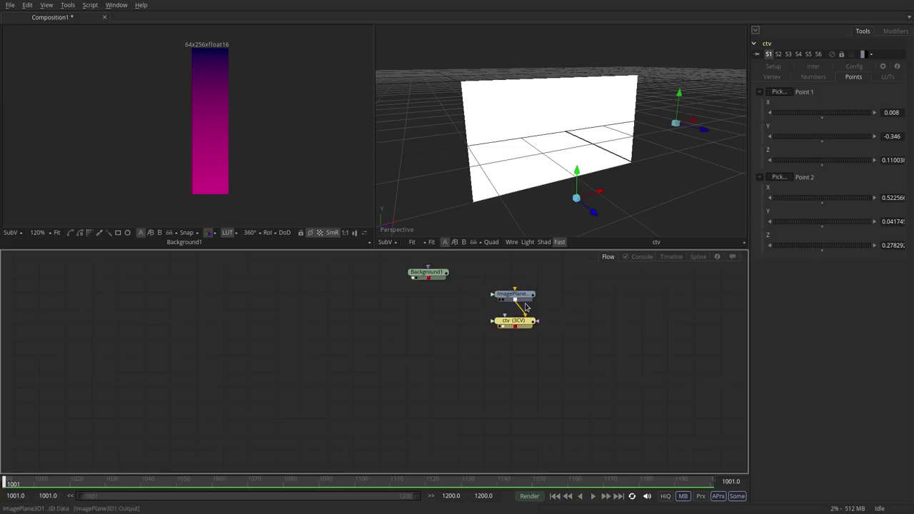
left_click_drag(577, 205, 579, 214)
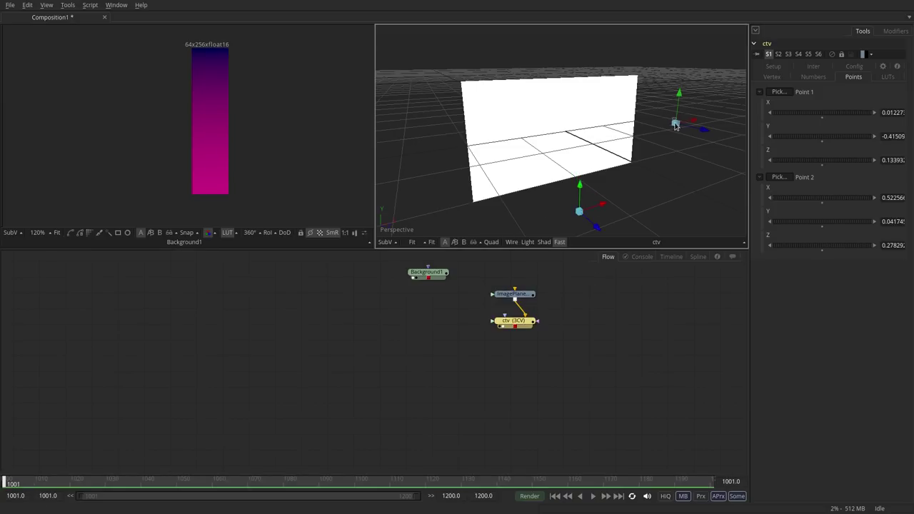
left_click_drag(675, 123, 588, 57)
left_click_drag(577, 212, 506, 196)
left_click_drag(588, 57, 464, 71)
left_click_drag(507, 195, 639, 207)
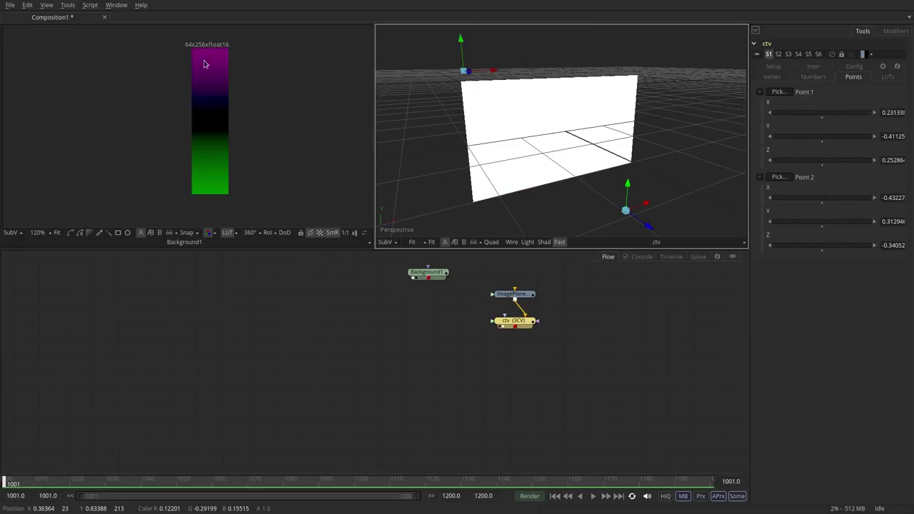
- Isolate the gradient's red channel while moving both ctv points to opposite sides of the plane, and return to full colour
left_click(227, 98)
key("r")
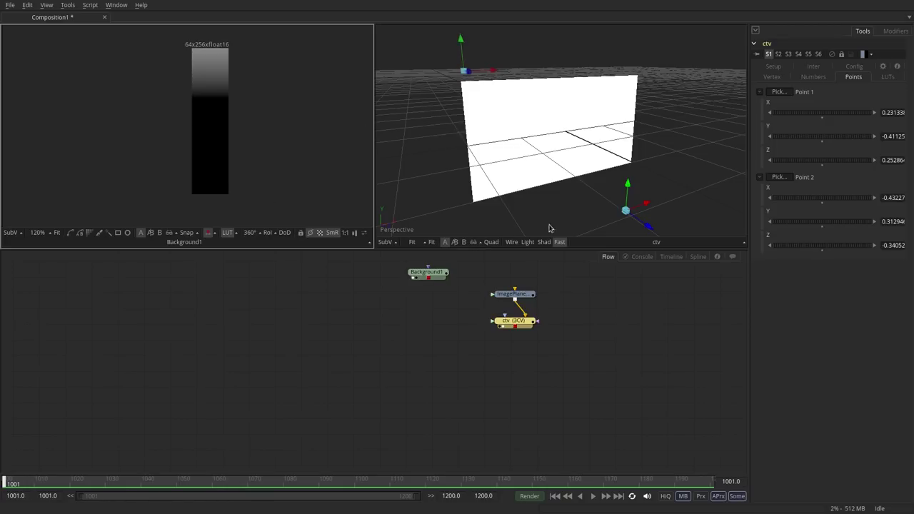
left_click_drag(651, 208, 646, 160)
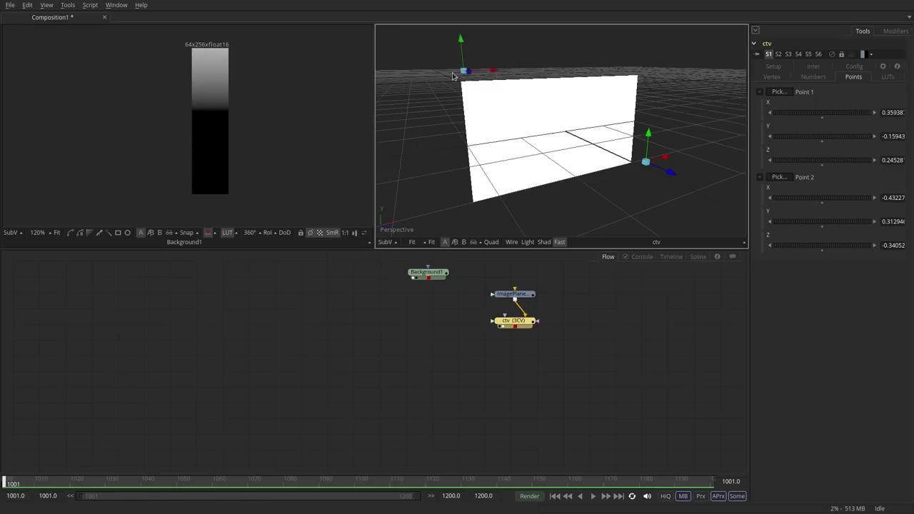
left_click_drag(463, 71, 662, 127)
left_click_drag(646, 161, 539, 198)
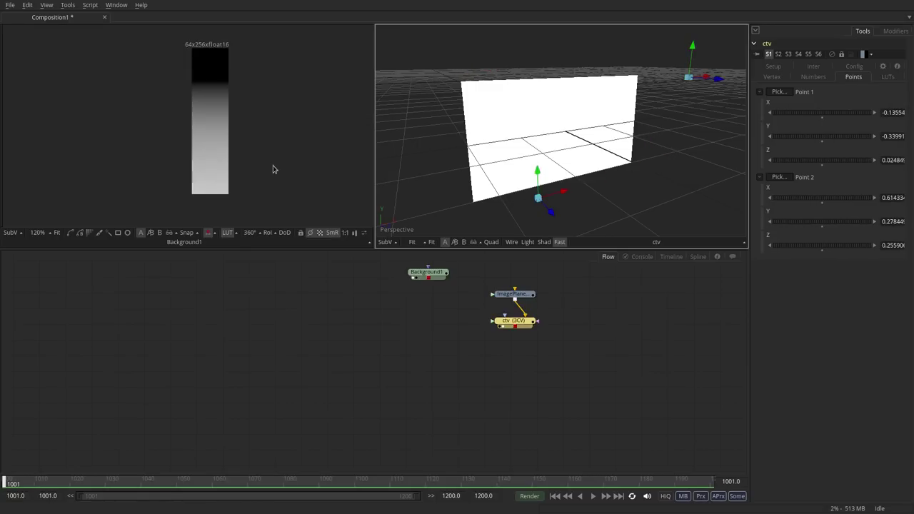
key("c")
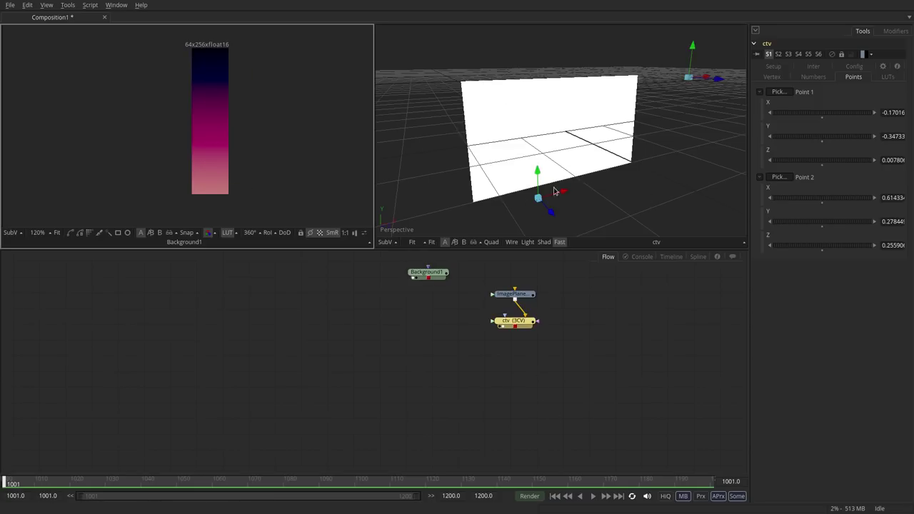
- Add a Displace3D node below ctv and connect ctv's output to it
left_click(514, 350)
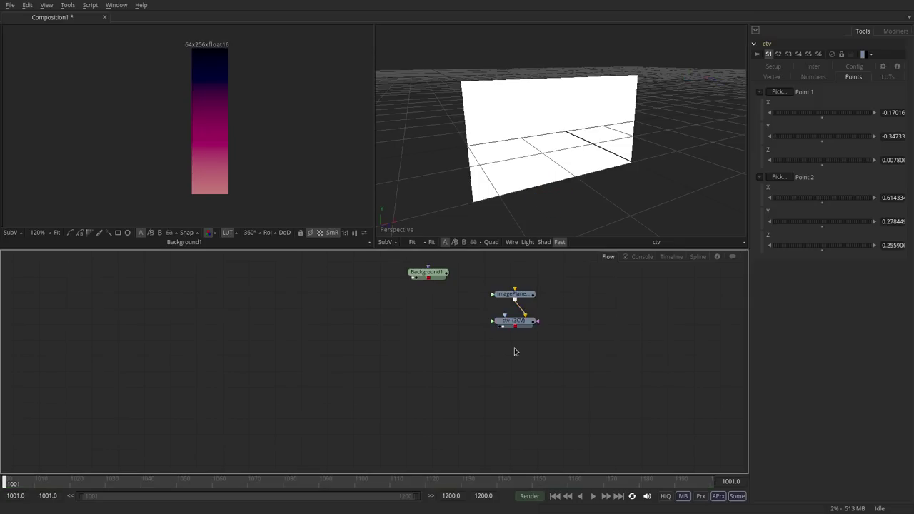
key("shift+space")
type("custdisp")
key("Down")
key("Return")
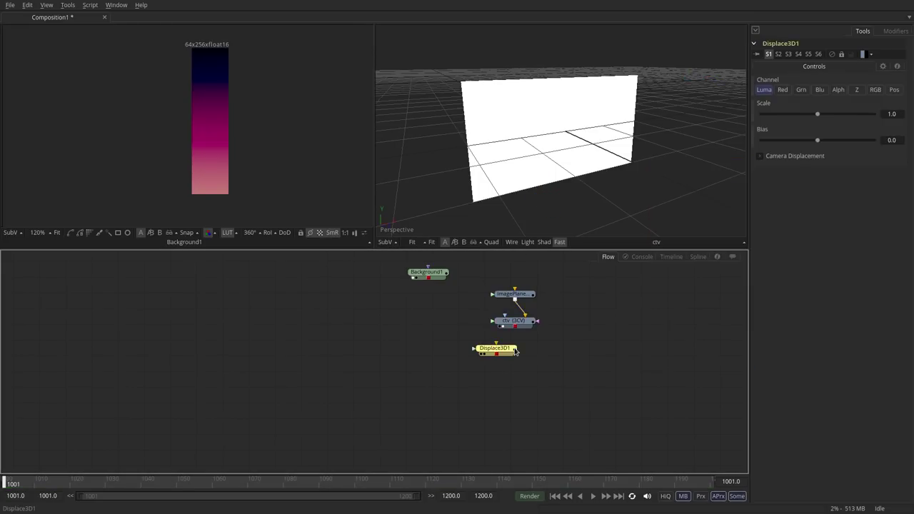
left_click_drag(496, 349, 515, 352)
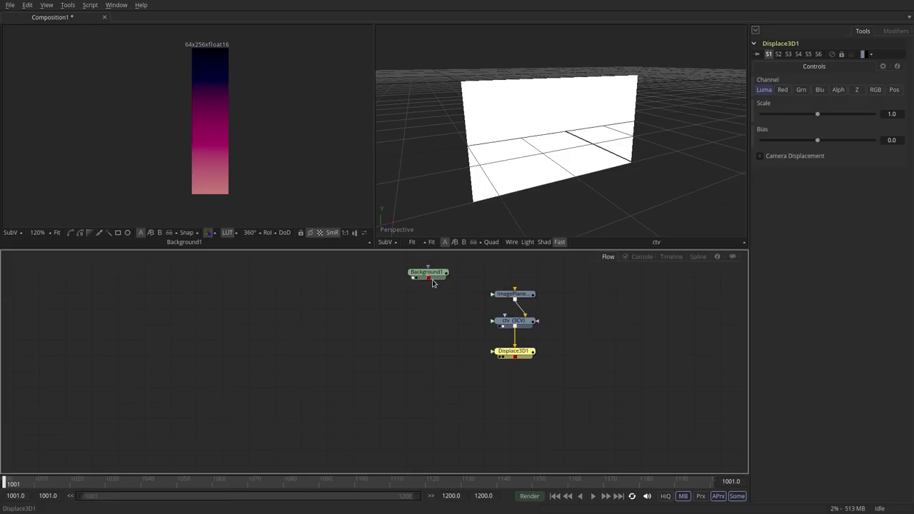
- Connect Background1 to Displace3D's image input and display Displace3D in the 3D viewer
left_click_drag(435, 277, 485, 352)
left_click(445, 343)
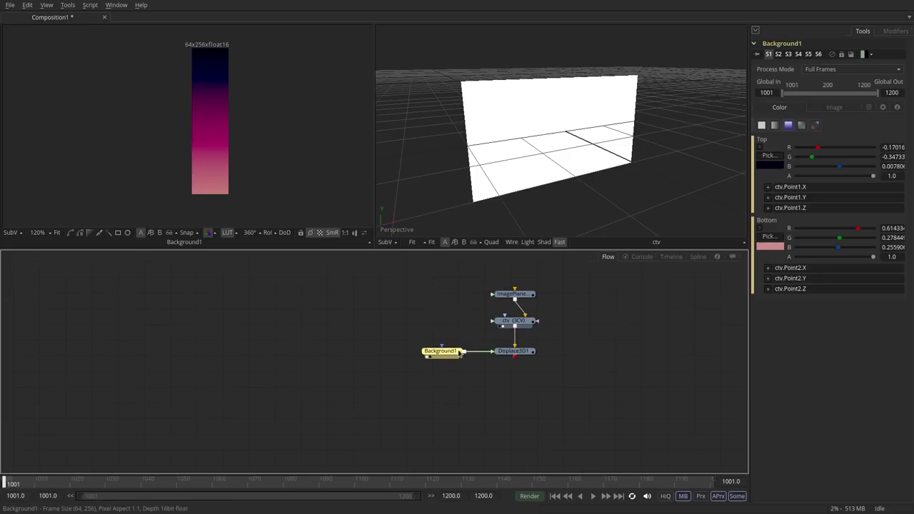
left_click_drag(511, 353, 589, 157)
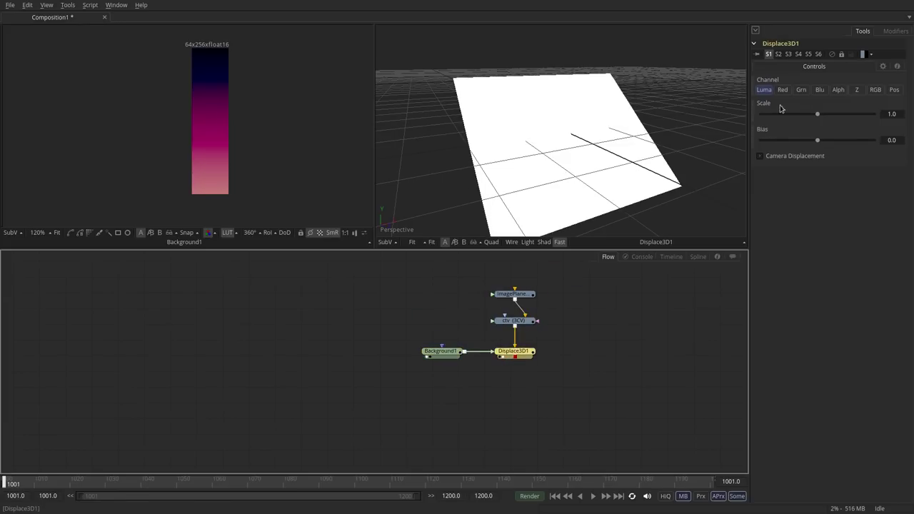
- Set Displace3D to the RGB channel in Absolute mode and show the 3D view as wireframe
left_click(876, 90)
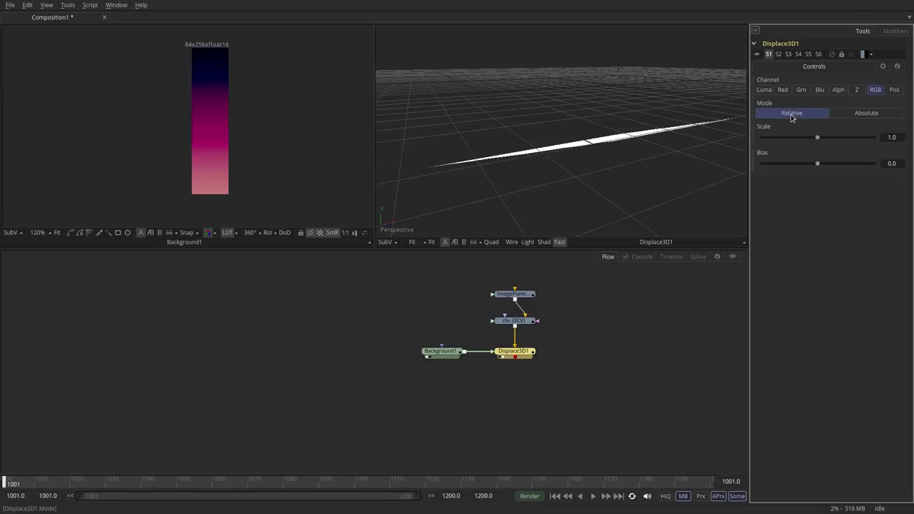
left_click(871, 116)
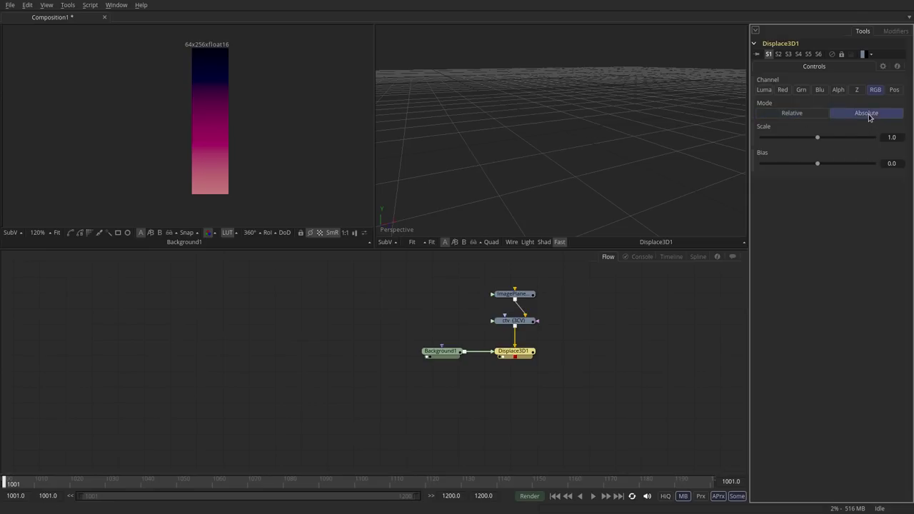
left_click(511, 242)
- Move Point 1 of ctv to about 0.22, -0.24, 0.2 and Point 2 to about -0.11, 0.26, -0.14 to test the displaced line
left_click(551, 197)
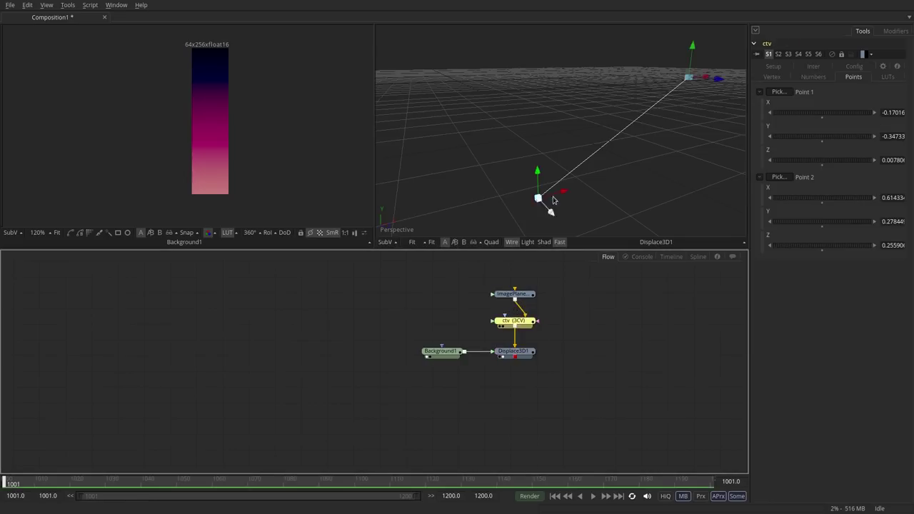
left_click_drag(540, 198, 645, 135)
left_click_drag(689, 79, 562, 119)
left_click_drag(193, 47, 243, 195)
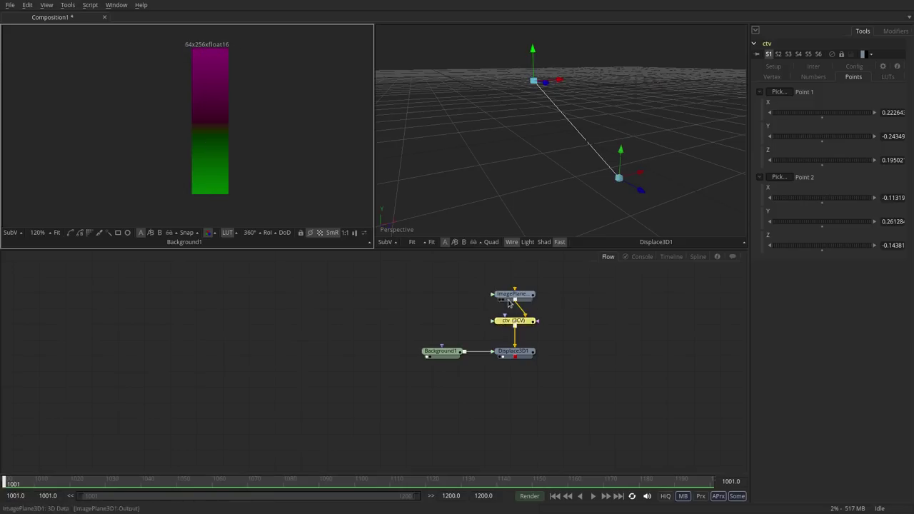
- Switch Displace3D to Relative mode and unlock the image plane's scale, setting Y and Z Scale to 0.001 and reducing X Scale
left_click(514, 350)
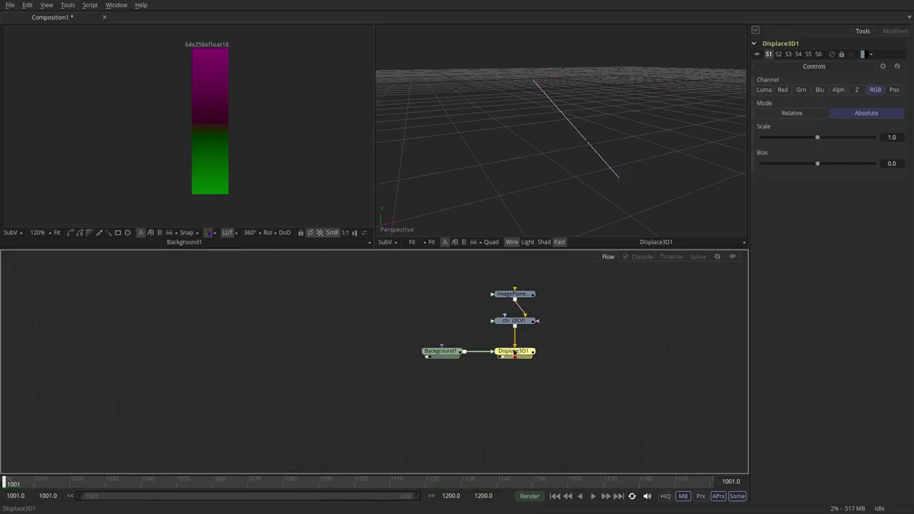
left_click(794, 115)
left_click(512, 297)
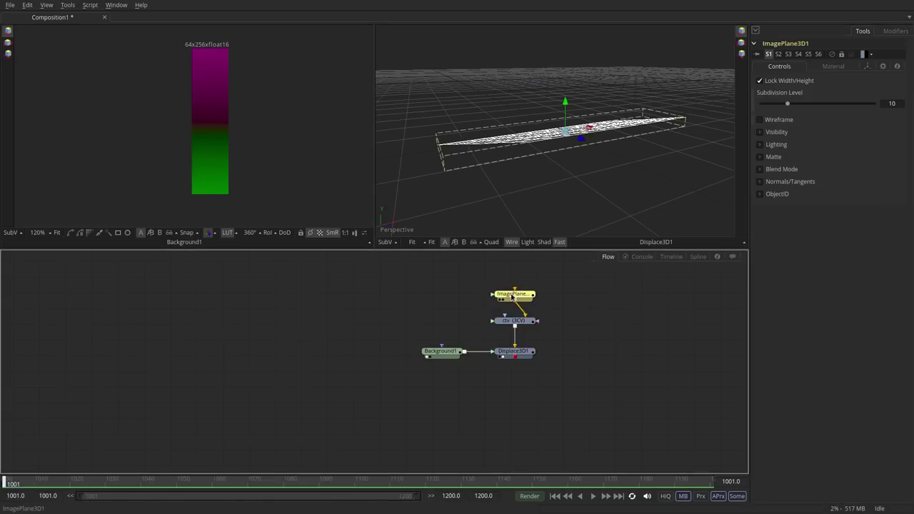
left_click(868, 66)
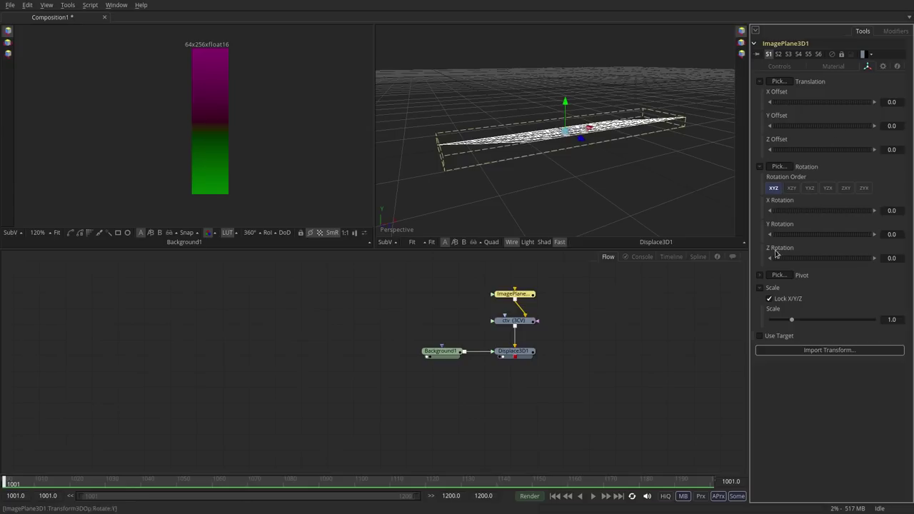
left_click(769, 298)
left_click_drag(791, 343, 762, 369)
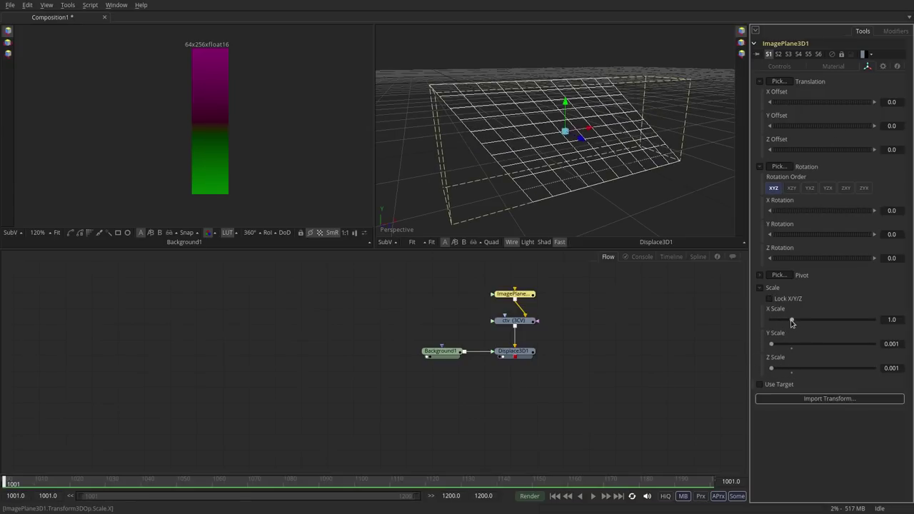
left_click_drag(791, 322, 774, 330)
- Reposition the ctv points, Point 1 at about 0.38, -0.33, 0.31 and Point 2 at about -0.23, 0.3, -0.22
left_click(523, 321)
left_click_drag(619, 178, 494, 170)
left_click_drag(533, 80, 633, 73)
left_click_drag(497, 172, 664, 151)
left_click_drag(635, 76, 542, 103)
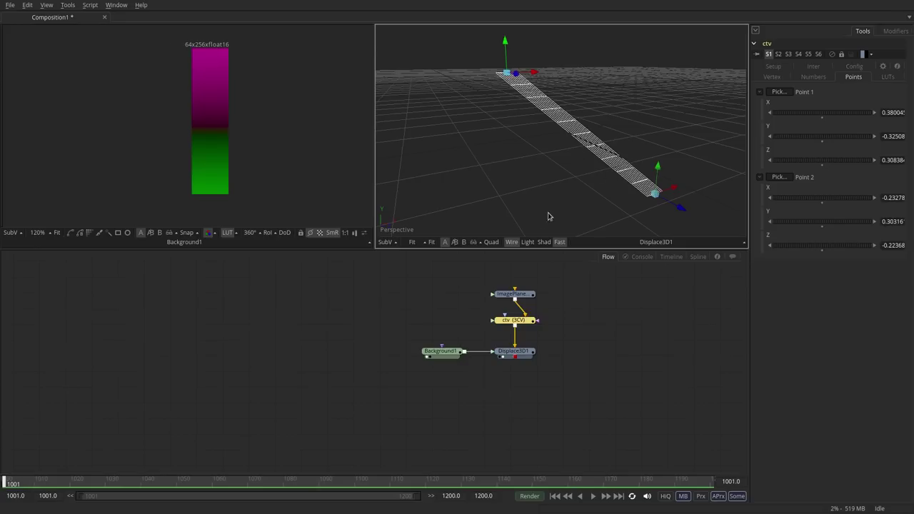
- Unlock the image plane's subdivisions and set Subdivision Width to 64 and Subdivision Height to 128
left_click(522, 297)
left_click(778, 66)
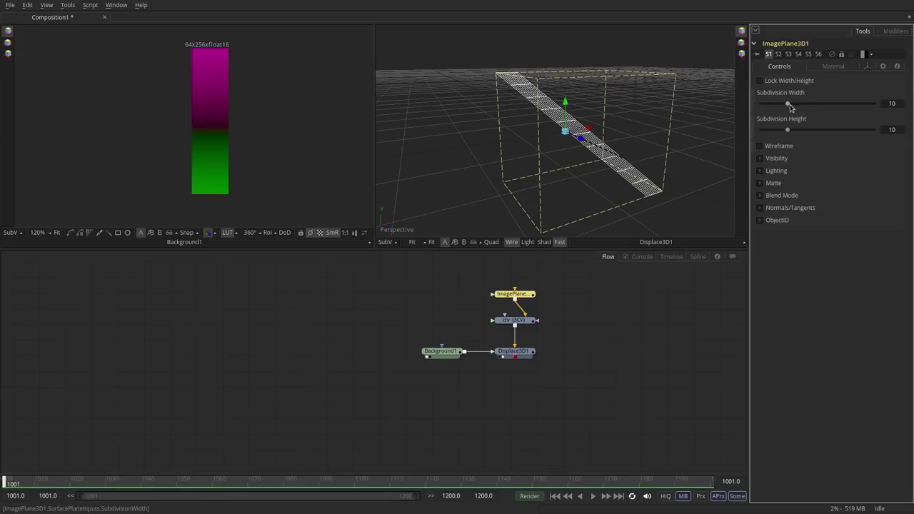
left_click(892, 105)
type("64")
key("Tab")
type("128")
key("Return")
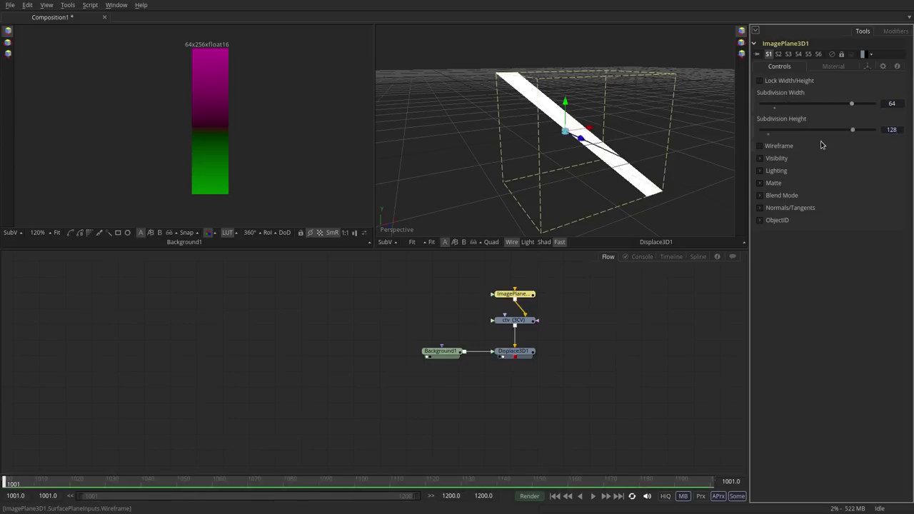
left_click_drag(618, 114, 433, 116)
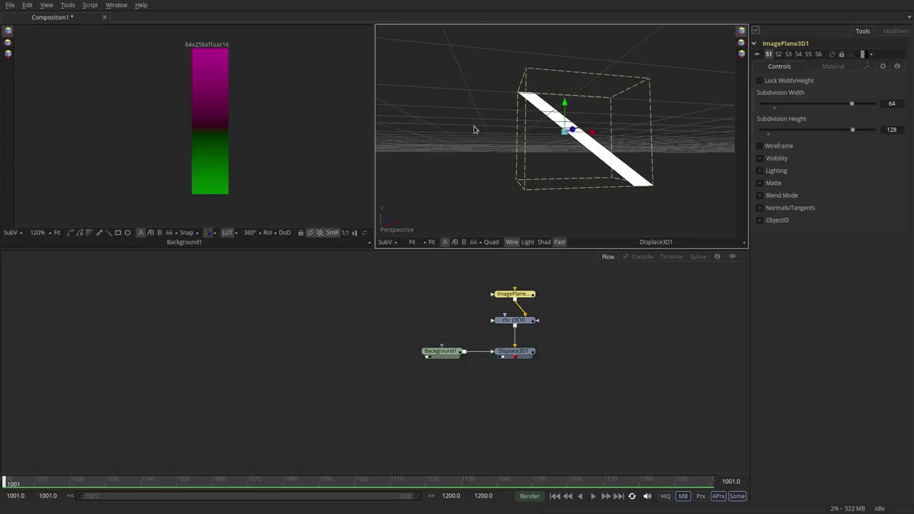
- Add a FastNoise node in the empty area of the flow and display it in the 2D viewer
left_click(412, 285)
left_click_drag(412, 285, 460, 322)
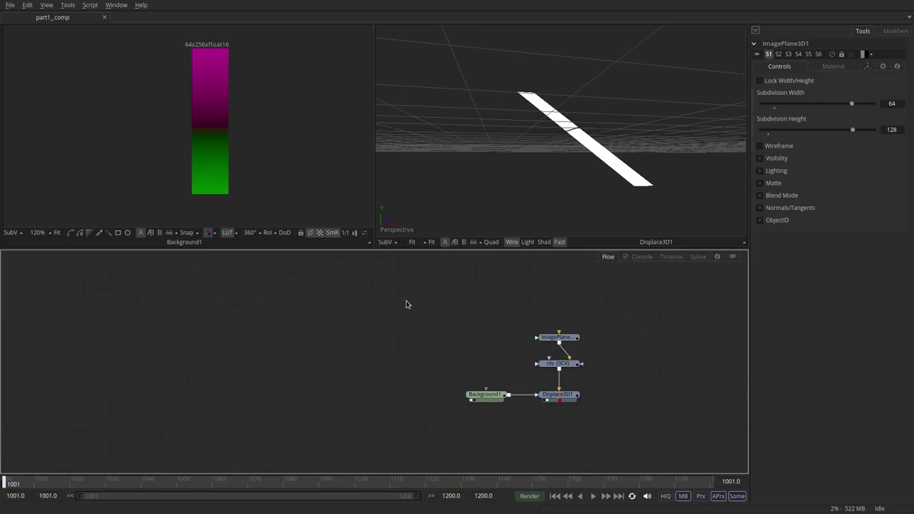
key("ctrl+space")
type("fast")
key("Return")
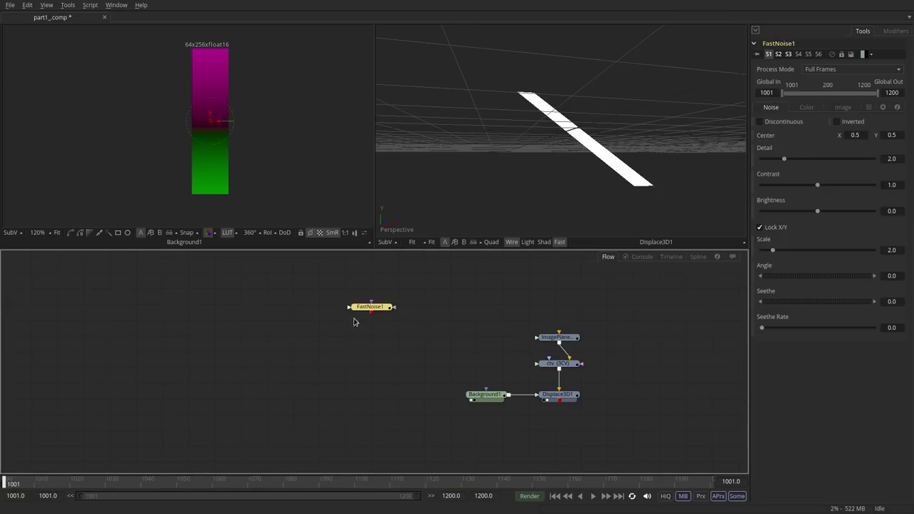
left_click_drag(365, 308, 233, 110)
left_click_drag(233, 110, 297, 114)
scroll(293, 121, "down", 4)
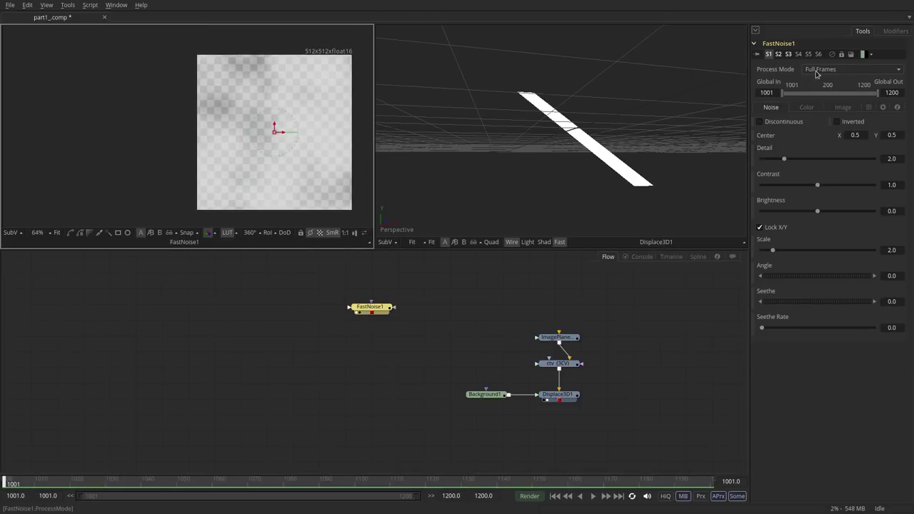
- Set the FastNoise image size to 64 wide and 256 high
left_click(842, 107)
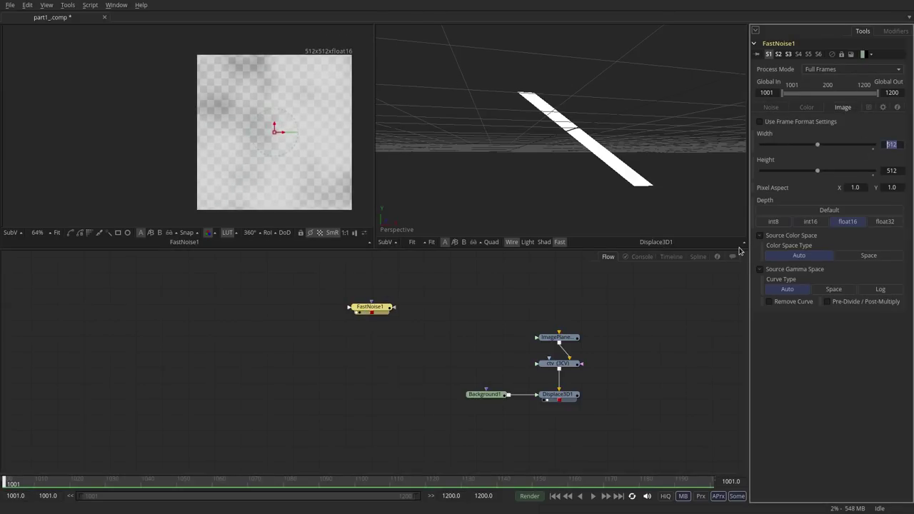
key("Tab")
type("256")
key("Tab")
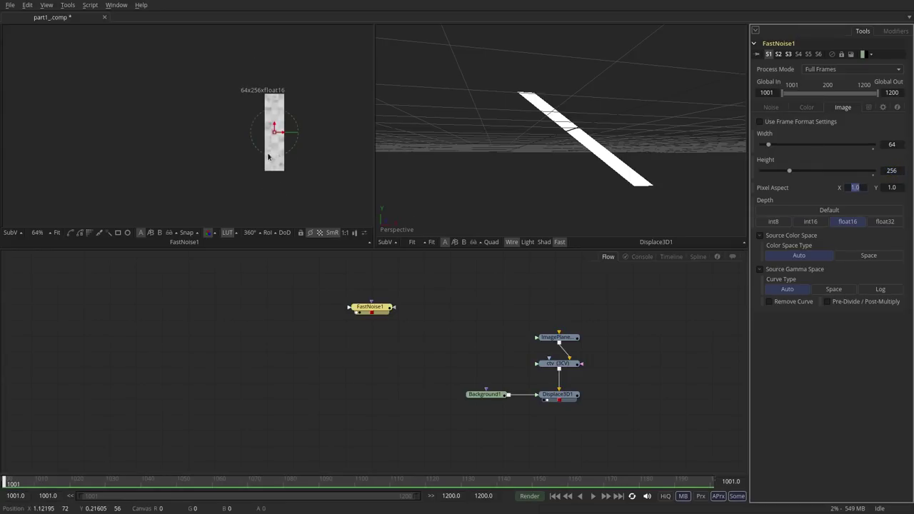
- Place two instances of FastNoise1 in the flow beside the original node
scroll(287, 183, "up", 2)
left_click(320, 234)
left_click_drag(316, 131, 324, 153)
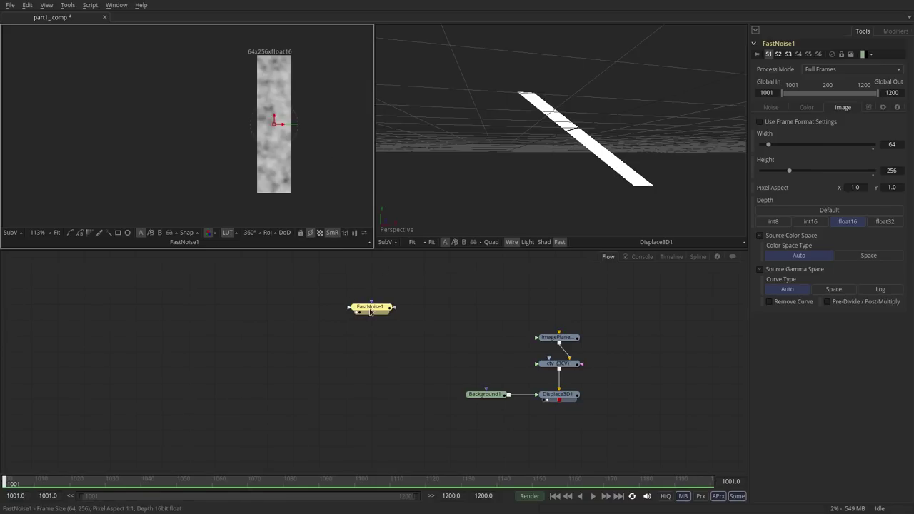
left_click_drag(367, 308, 344, 304)
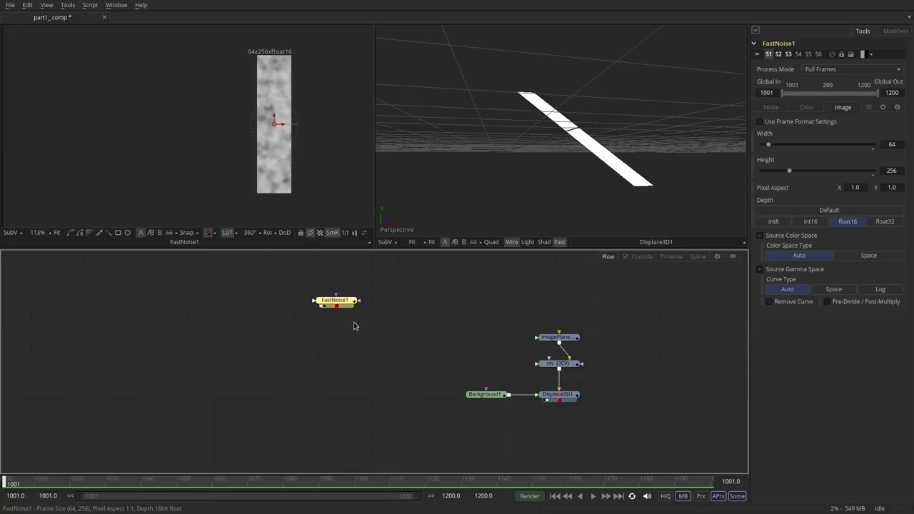
left_click_drag(359, 321, 414, 352)
key("ctrl+shift+v")
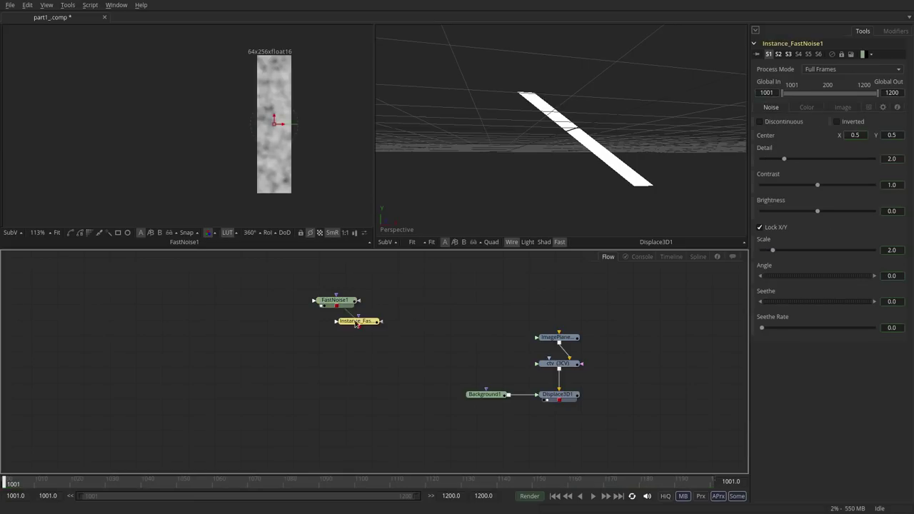
left_click_drag(359, 321, 446, 328)
key("ctrl+shift+v")
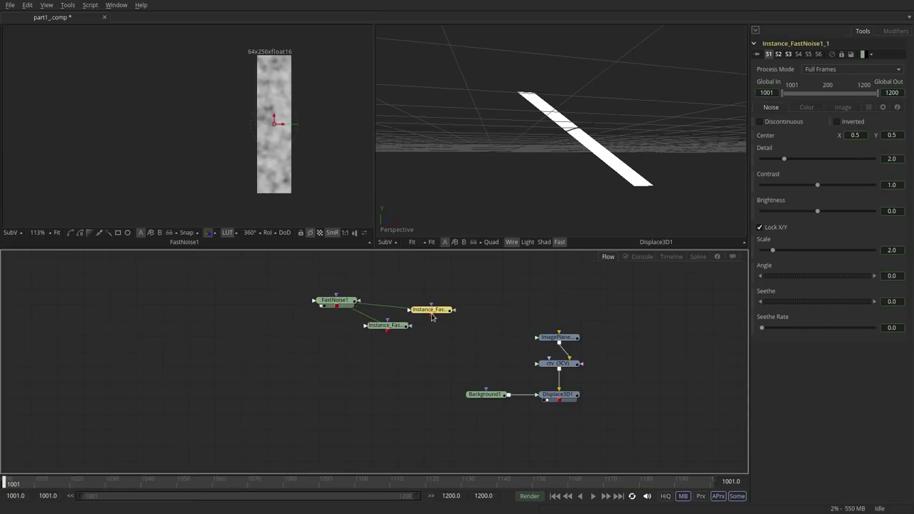
left_click_drag(392, 318, 407, 295)
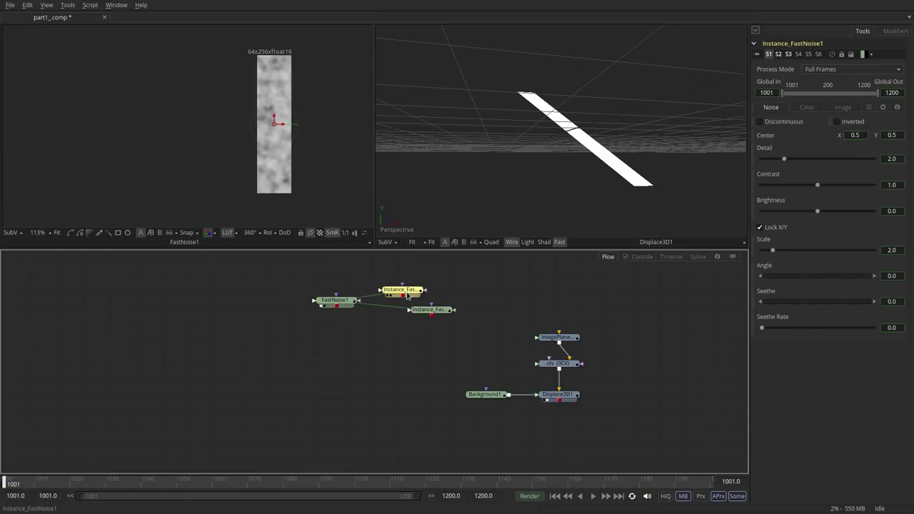
- Deinstance the Seethe parameter of Instance_FastNoise1 and raise its value to about 1.89
right_click(777, 304)
left_click(804, 389)
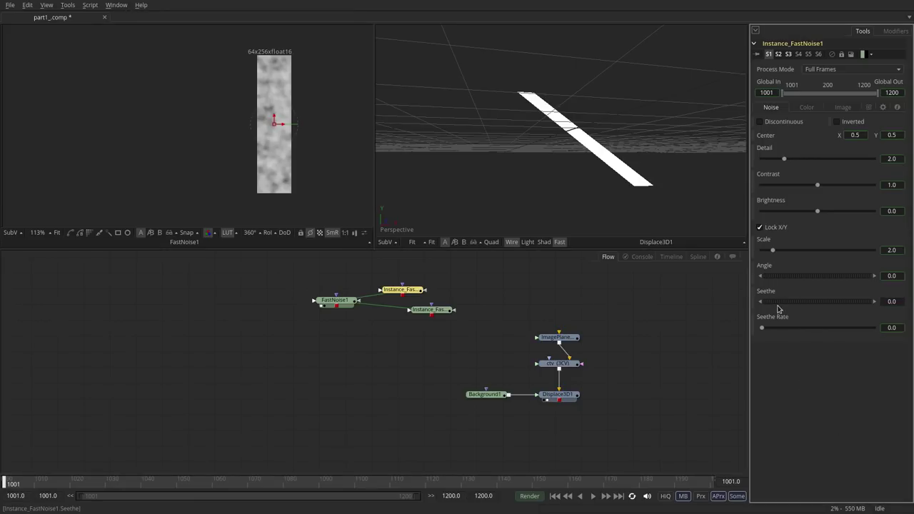
left_click_drag(853, 305, 856, 305)
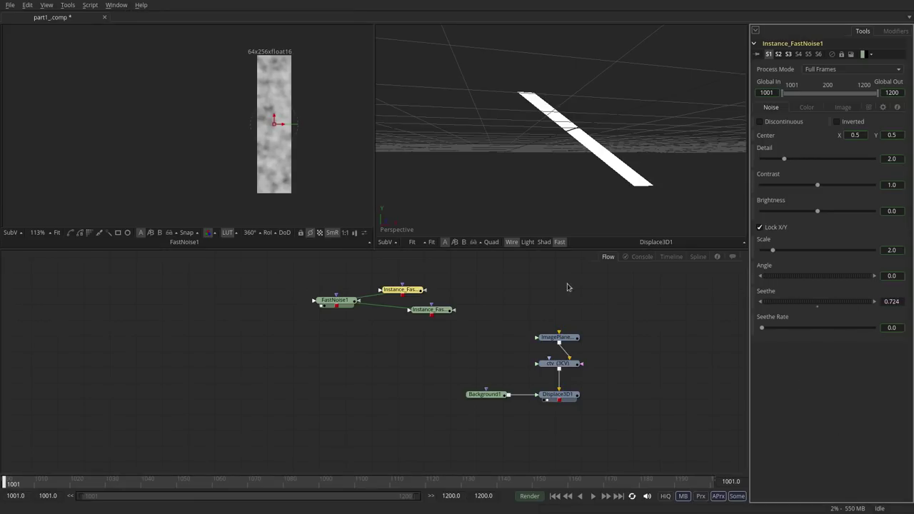
left_click_drag(779, 303, 848, 309)
- Deinstance the Seethe parameter of Instance_FastNoise1_1 and raise its value to about 1.89
left_click(437, 311)
right_click(776, 305)
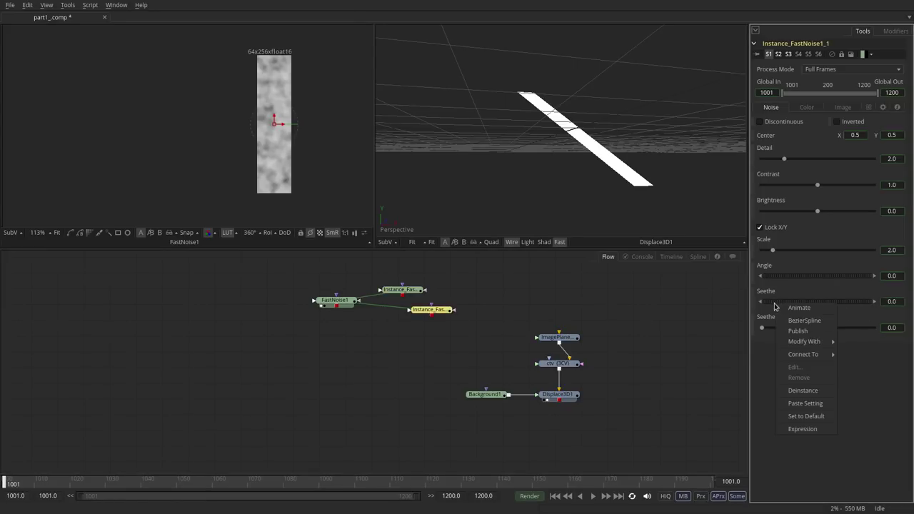
left_click(802, 394)
left_click_drag(785, 305, 817, 305)
- Add a ChannelBooleans node in the empty area below the noise nodes
left_click(302, 350)
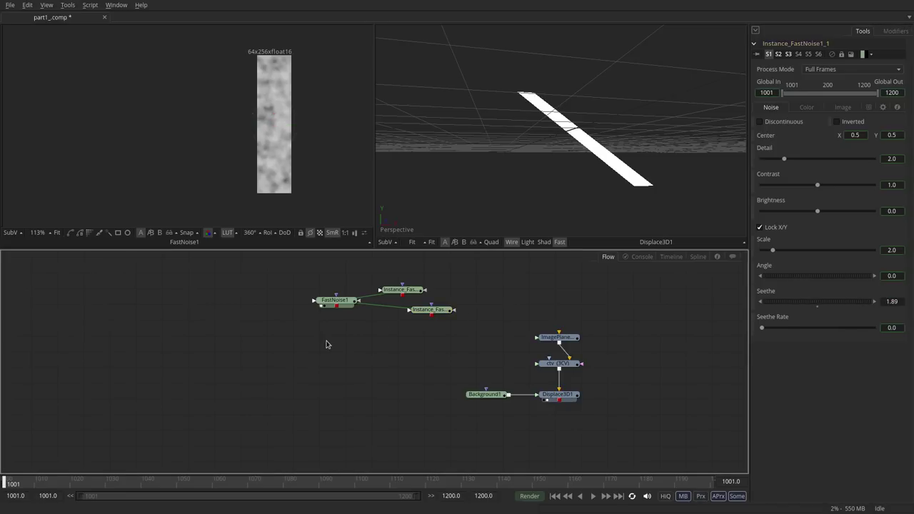
key("shift+space")
type("chan")
key("Down")
key("Down")
key("Return")
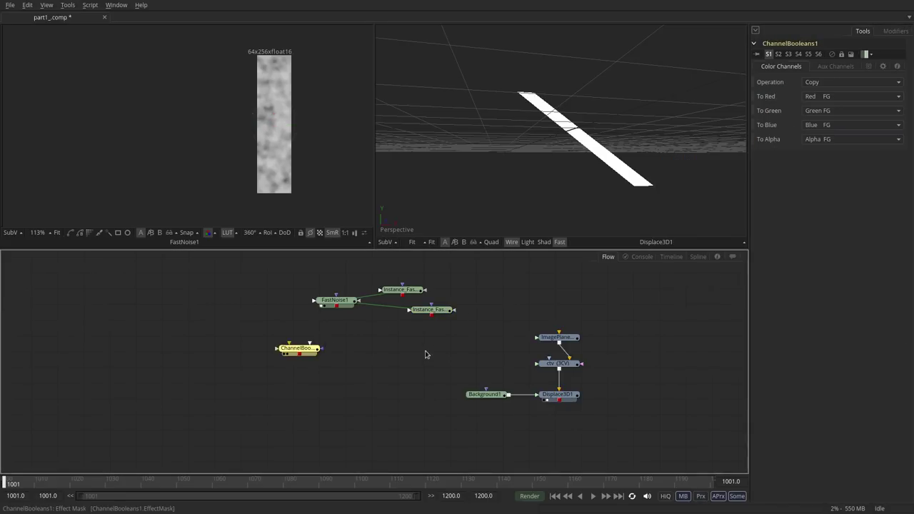
- Connect FastNoise1 as background and Instance_FastNoise1 as foreground of ChannelBooleans1, arrange the nodes, and display the result in the 2D viewer
left_click_drag(337, 306, 338, 336)
left_click_drag(398, 292, 283, 314)
left_click_drag(428, 309, 205, 339)
left_click(339, 333)
left_click_drag(287, 313, 279, 332)
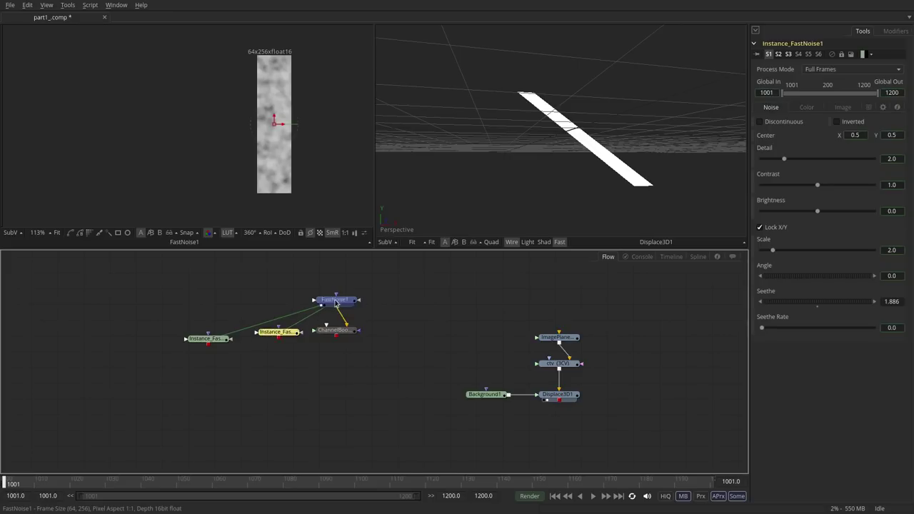
left_click(335, 301)
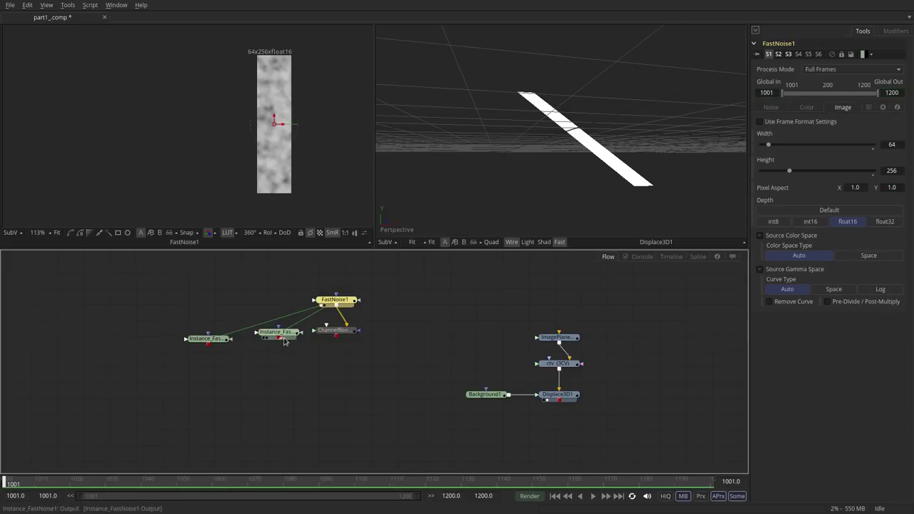
left_click(336, 330)
mouse_move(336, 332)
left_mouse_down()
mouse_move(331, 311)
mouse_move(335, 332)
left_mouse_up()
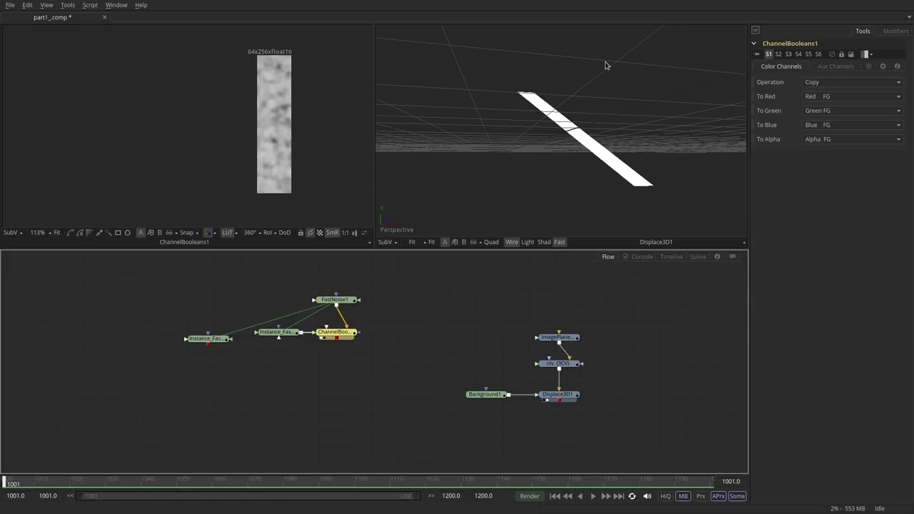
- Set ChannelBooleans1's To Red, To Blue and To Alpha to Do Nothing, keeping Green FG, and check the red channel in the viewer
left_click(818, 99)
left_click(820, 141)
left_click(820, 140)
left_click(819, 141)
left_click(820, 143)
left_click(819, 141)
scroll(296, 128, "up", 3)
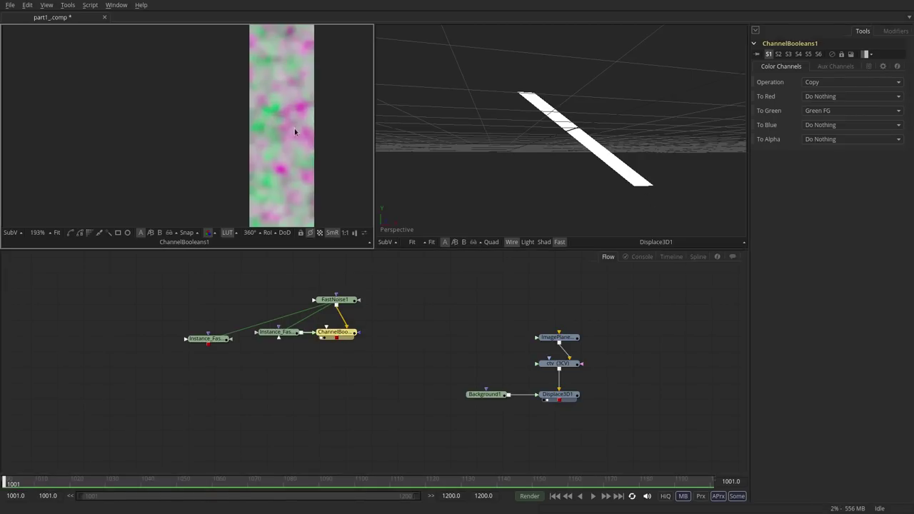
scroll(286, 137, "down", 2)
key("r")
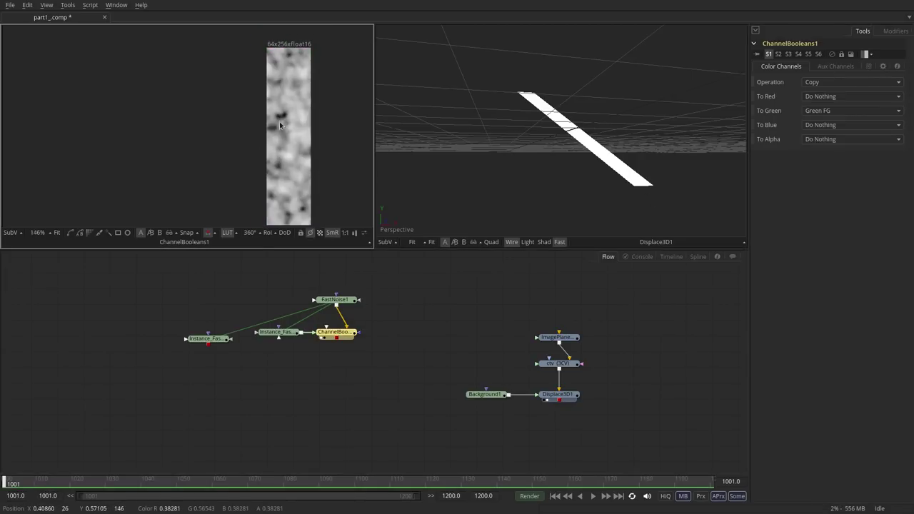
key("c")
scroll(284, 130, "down", 1)
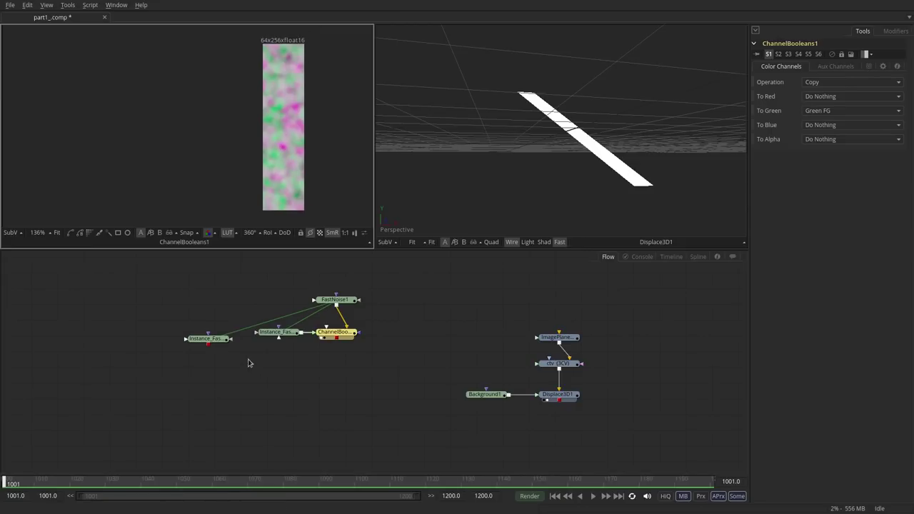
- Duplicate ChannelBooleans1 below the original, feeding it the original's output as background and Instance_FastNoise1_1 as foreground
left_click(334, 334)
key("ctrl+c")
key("ctrl+v")
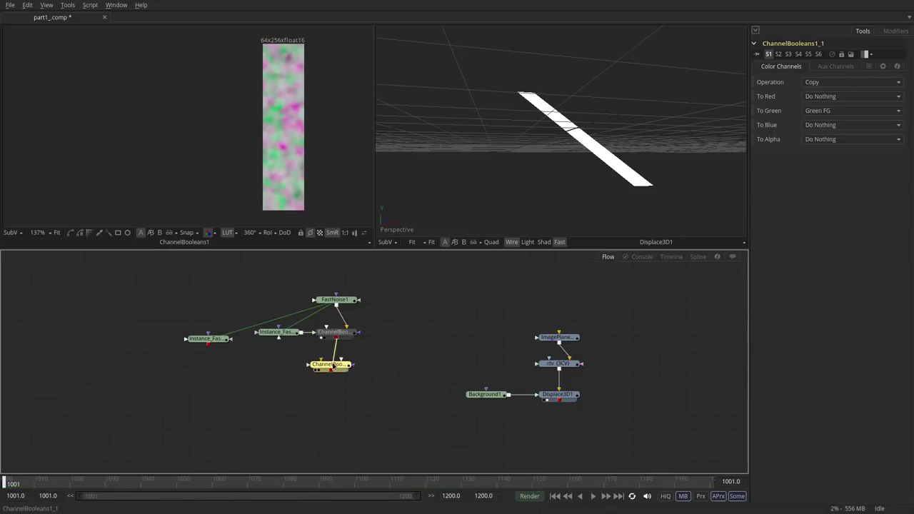
left_click(332, 366)
left_click_drag(230, 338, 315, 363)
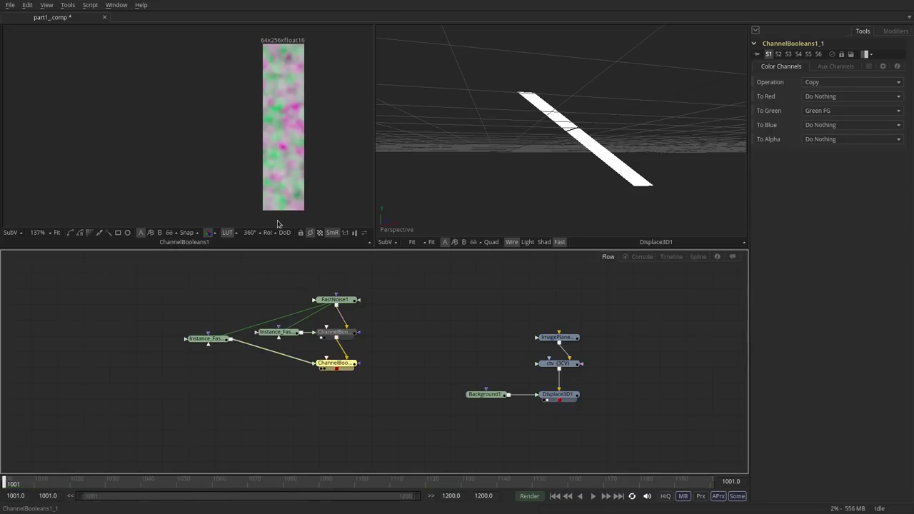
- In ChannelBooleans1_1, set To Green to Do Nothing and To Blue to Blue FG, and display the node in the 2D viewer
left_click(815, 111)
left_click(820, 143)
left_click(820, 127)
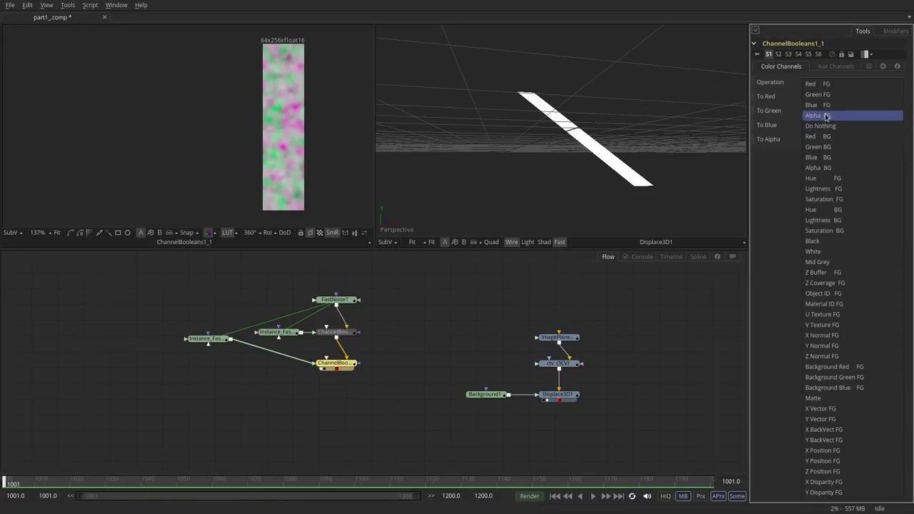
left_click(825, 125)
left_click_drag(334, 363, 335, 366)
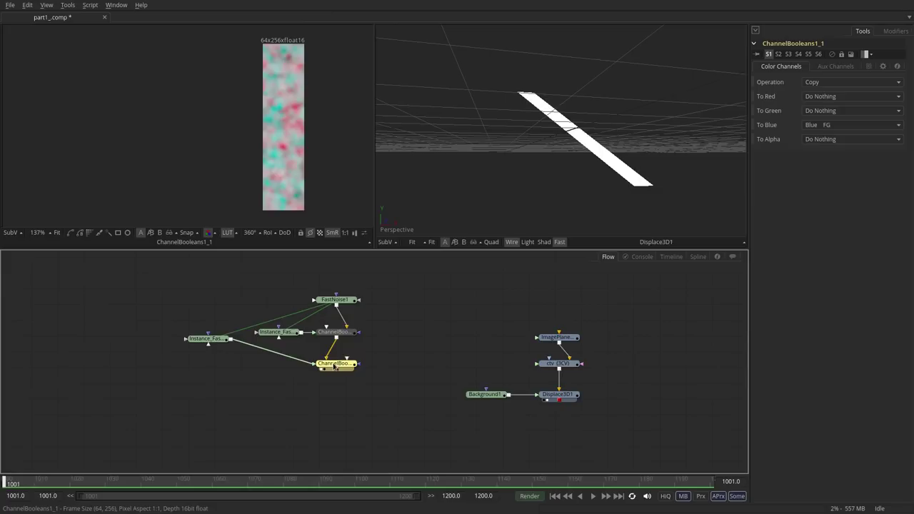
- Set Instance_FastNoise1_1's Seethe to about 2.69 and check the red, green and blue channels separately in the viewer
left_click(207, 341)
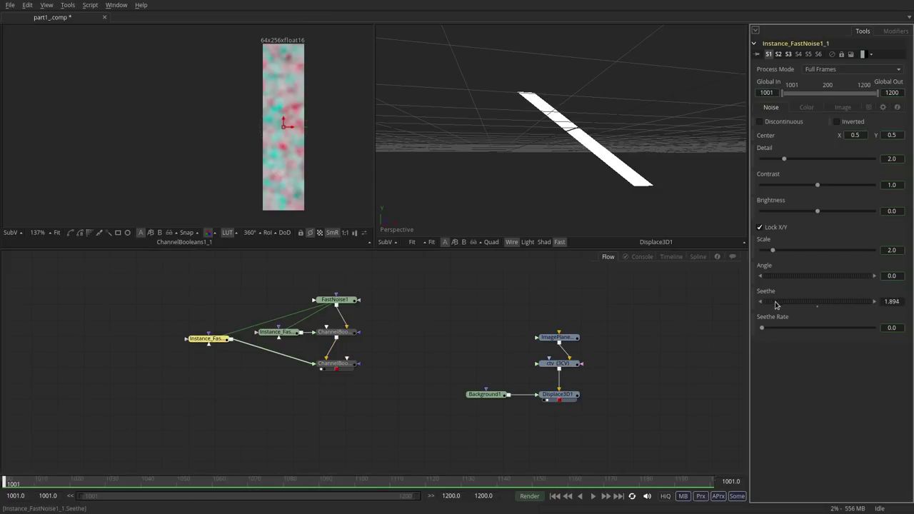
left_click_drag(840, 305, 841, 300)
scroll(316, 129, "up", 3)
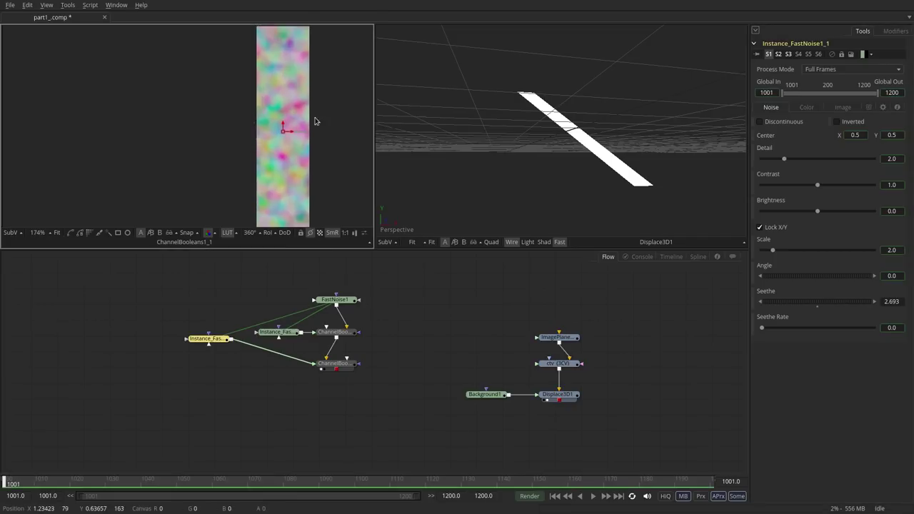
key("r")
key("g")
key("b")
key("g")
key("c")
scroll(311, 103, "down", 3)
- Align Instance_FastNoise1_1 with ChannelBooleans1_1 and add a BrightnessContrast node directly below ChannelBooleans1_1
left_click_drag(332, 366, 333, 359)
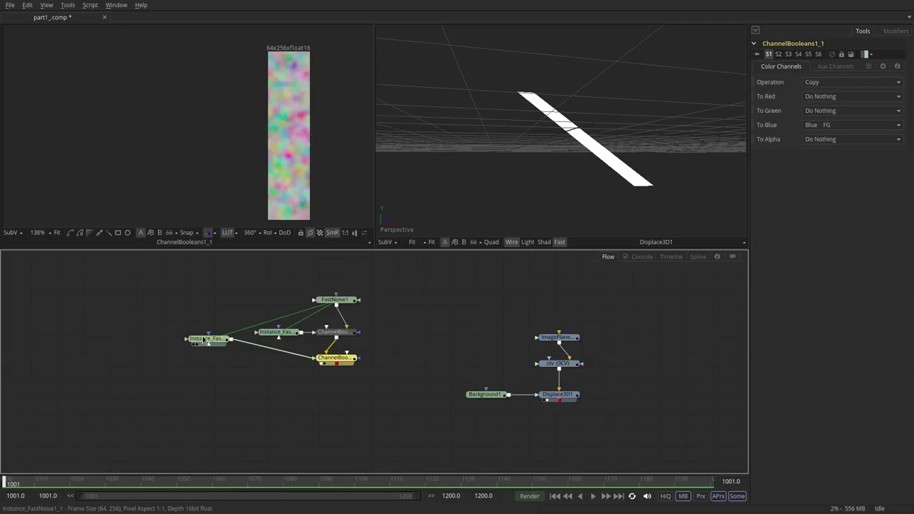
left_click_drag(207, 339, 195, 357)
left_click(333, 364)
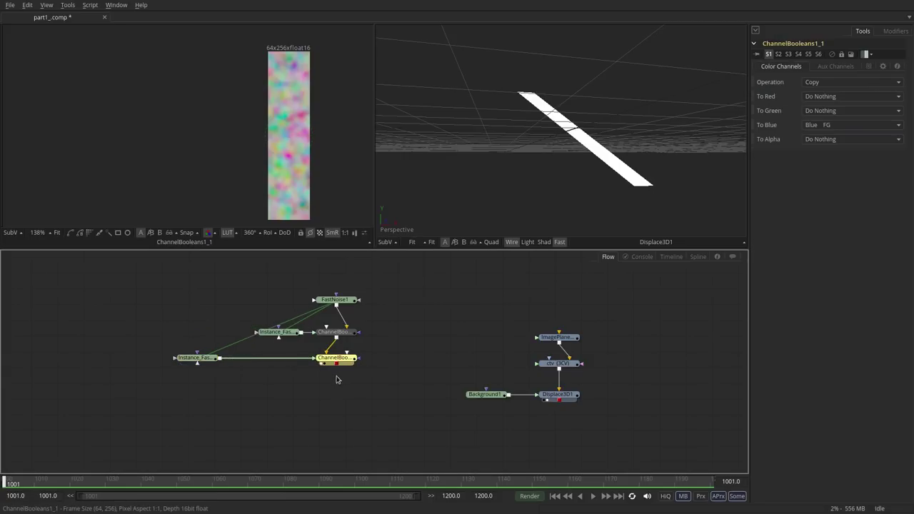
key("b")
left_click_drag(382, 363, 334, 385)
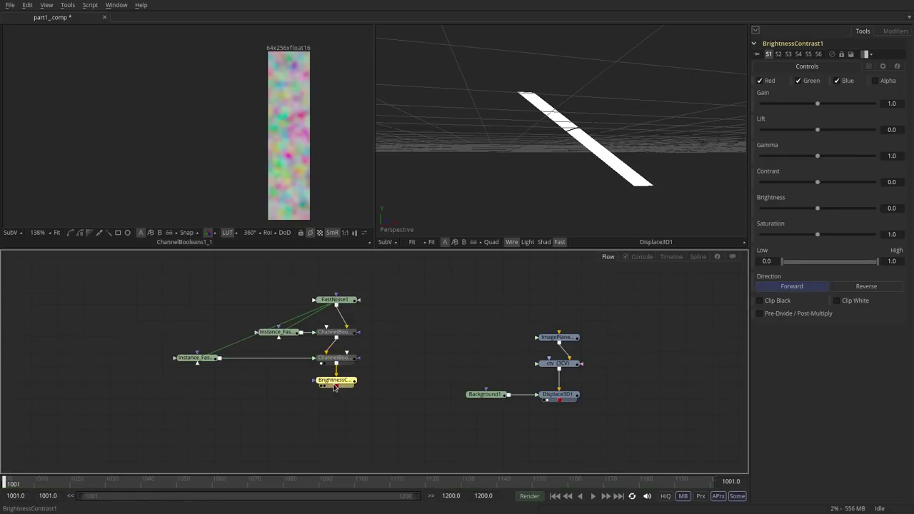
- Set BrightnessContrast1's Brightness to -0.5 and display the node in the 2D viewer
left_click(891, 209)
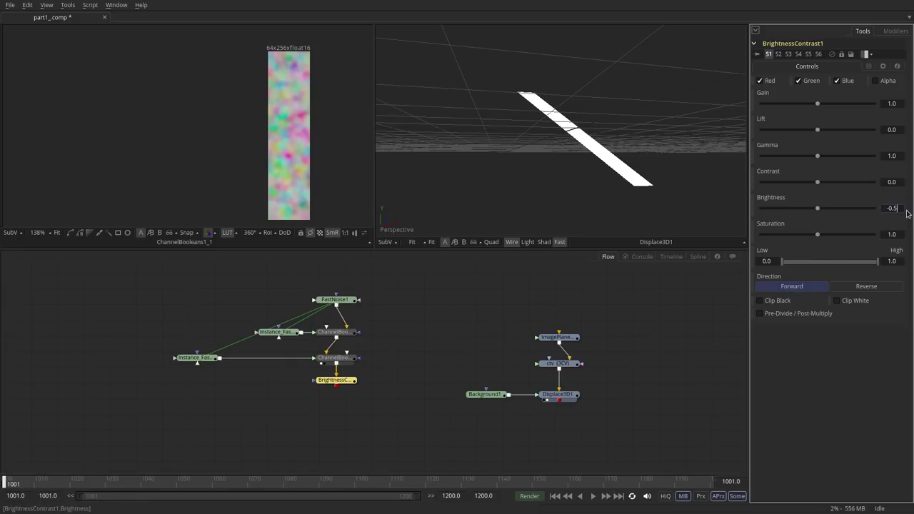
left_click(350, 382)
key("1")
scroll(288, 122, "up", 5)
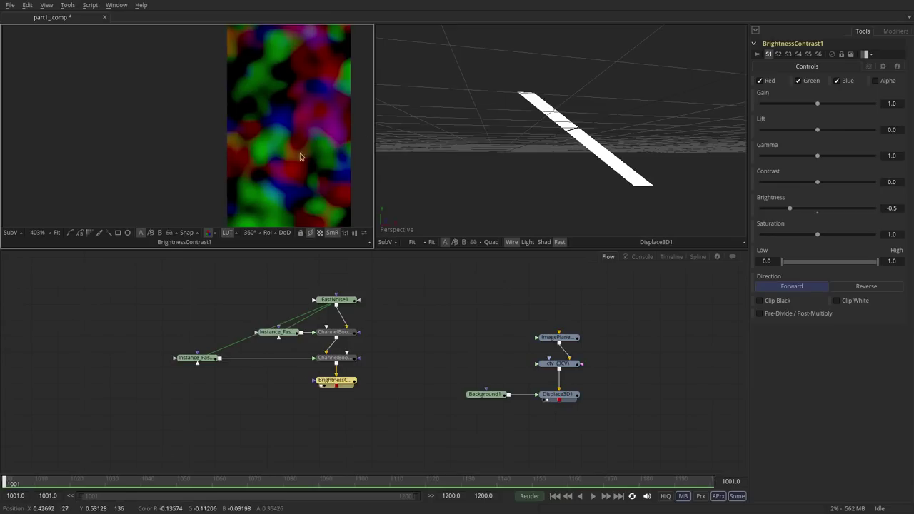
- Move the noise branch above the image plane branch and shift Background1 away from Displace3D1 to make room
left_click_drag(133, 279, 386, 413)
left_click_drag(321, 382, 485, 333)
left_click_drag(475, 399, 382, 399)
scroll(445, 359, "down", 1)
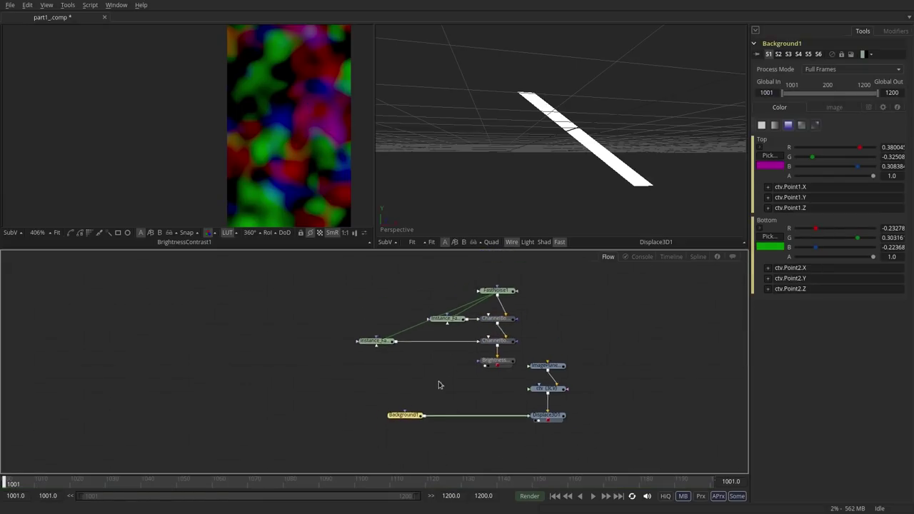
left_click_drag(328, 280, 486, 336)
- Place the add channel boolean node between the noise branch and Background1
left_click(482, 375)
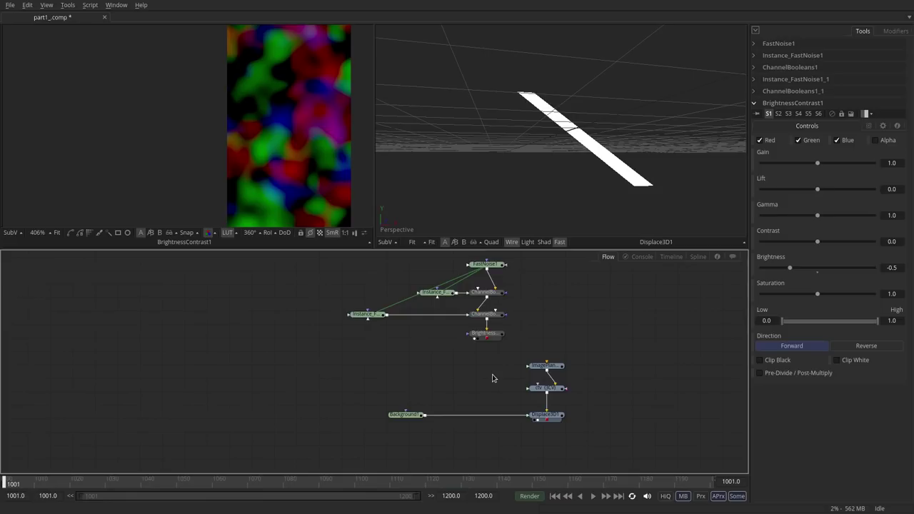
key("shift+space")
type("add")
key("Return")
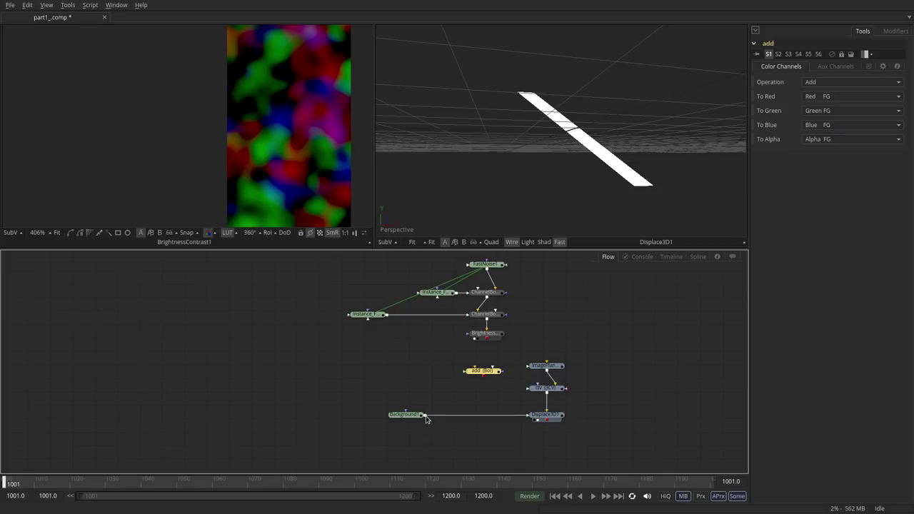
- Insert the add node between Background1 and Displace3D1, and connect BrightnessContrast1 as its foreground
left_click_drag(426, 416, 530, 416)
left_click_drag(488, 338, 479, 371)
left_click_drag(477, 372, 479, 391)
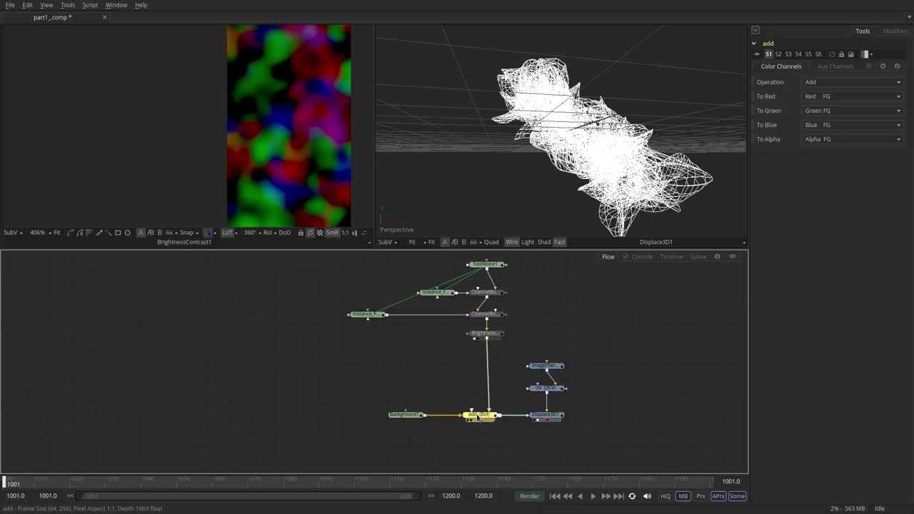
- Examine the displaced mesh from another angle and display the add node's combined map in the 2D viewer
left_click_drag(607, 157, 515, 148)
scroll(259, 98, "down", 3)
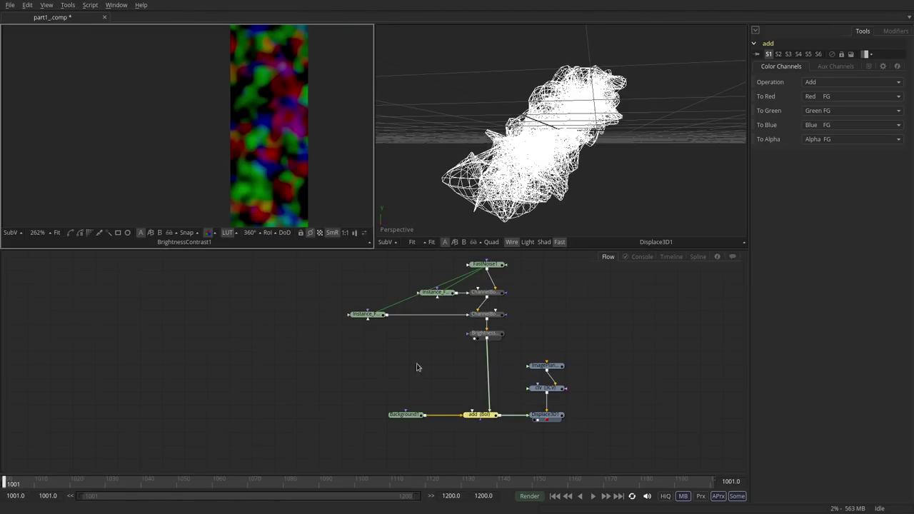
left_click(405, 416)
left_click(478, 416)
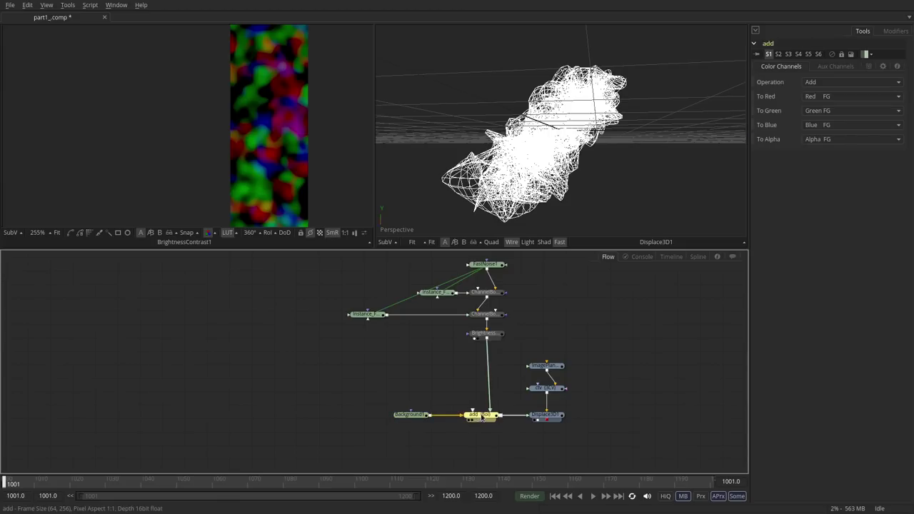
key("1")
scroll(283, 105, "down", 2)
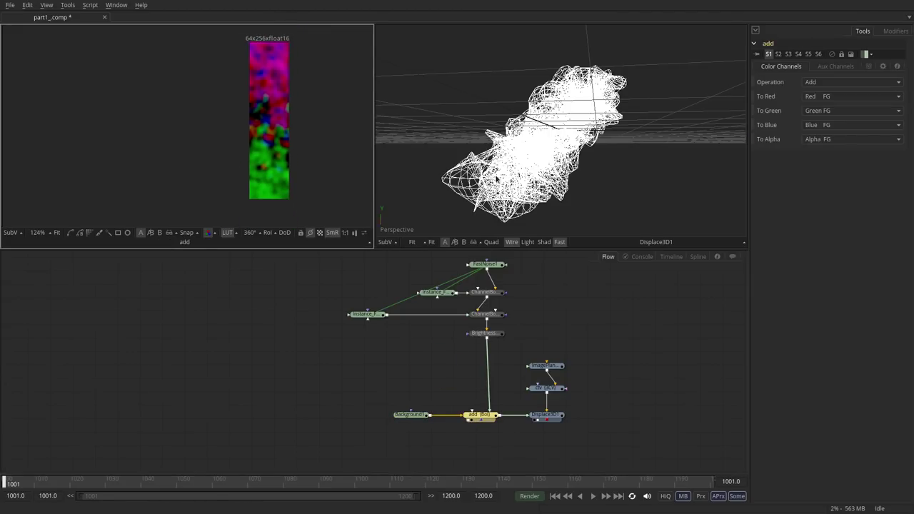
scroll(312, 126, "up", 1)
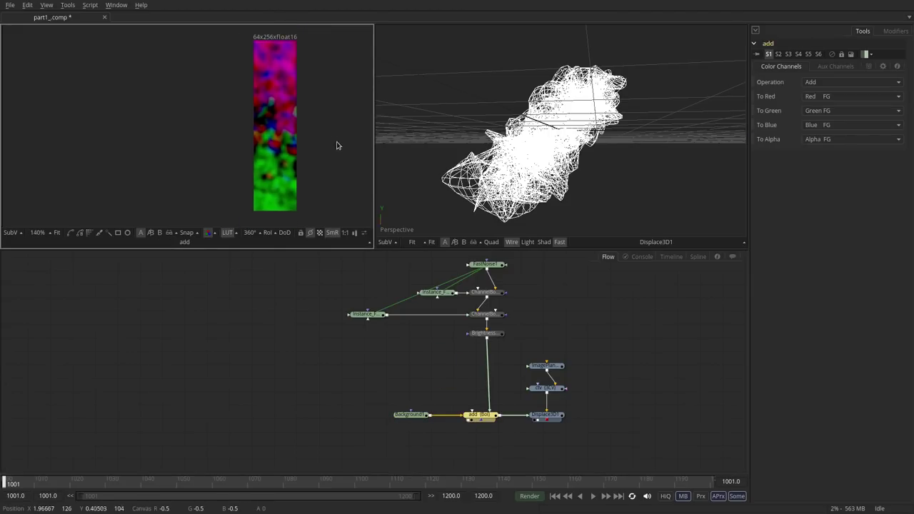
- Insert a second BrightnessContrast node between BrightnessContrast1 and the add node and lower its gain to about 0.197
left_click(488, 333)
key("b")
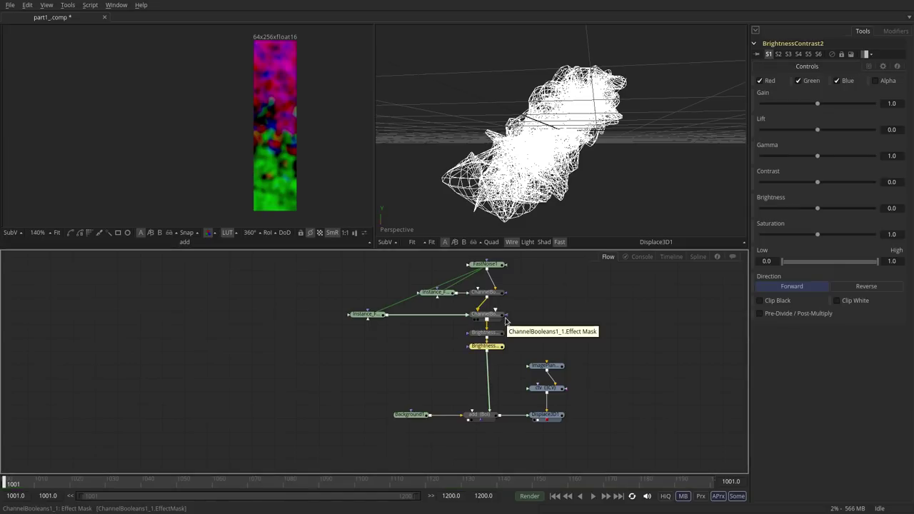
left_click_drag(490, 349, 490, 368)
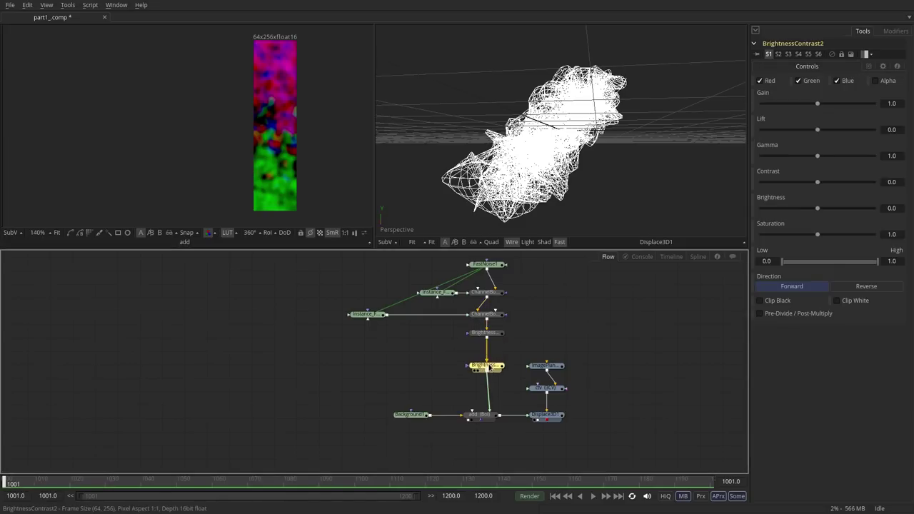
left_click_drag(819, 106, 774, 120)
scroll(621, 149, "up", 5)
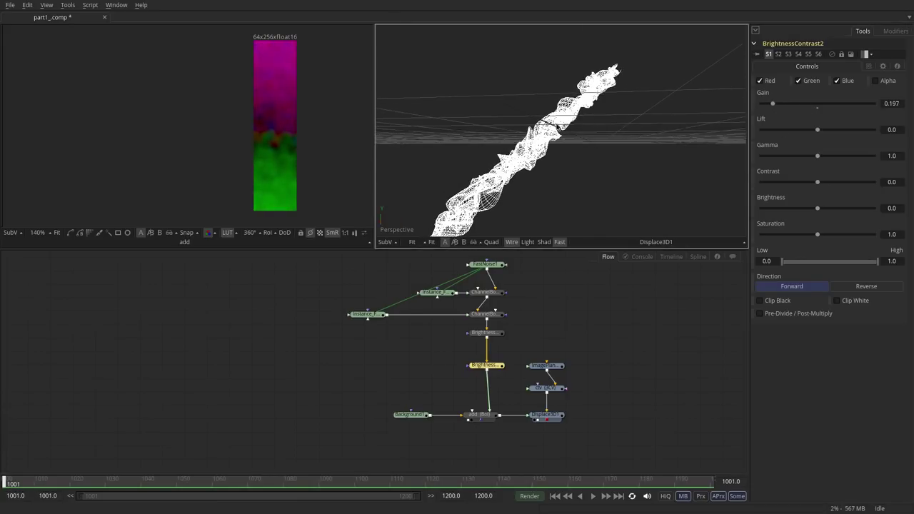
left_click_drag(566, 130, 546, 165)
- Set FastNoise1's noise scale to about 0.77 and check the smoother displaced strip in playback and from other angles
left_click(485, 264)
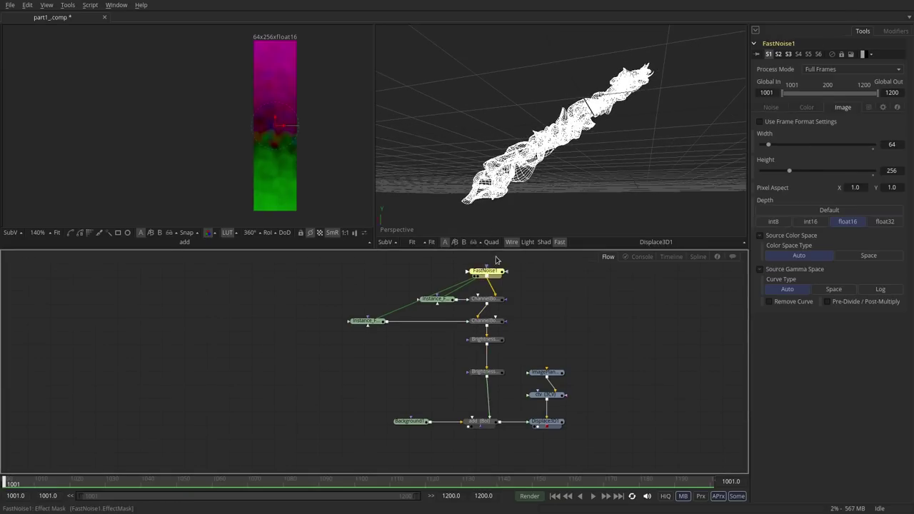
left_click(771, 108)
left_click_drag(771, 251, 751, 259)
left_click(626, 313)
left_click_drag(484, 150, 543, 214)
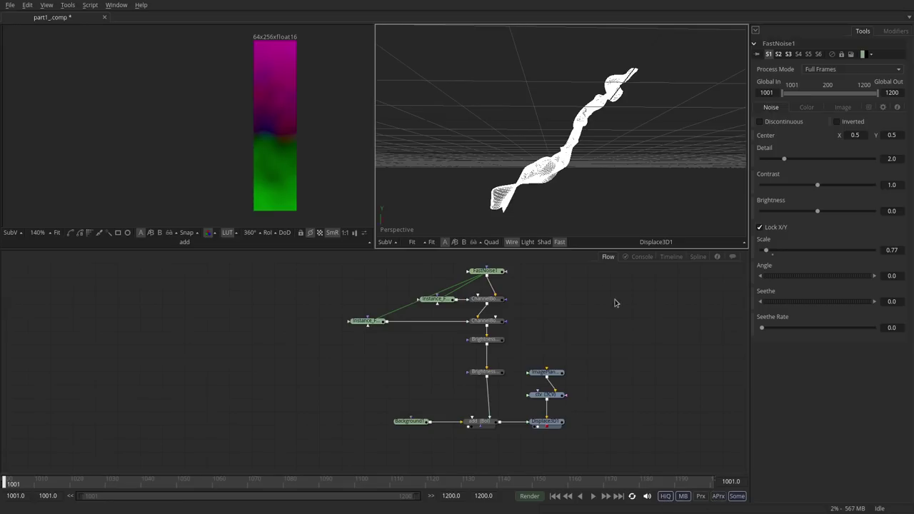
left_click(591, 496)
left_click_drag(498, 173, 723, 237)
left_click_drag(564, 179, 548, 147)
- Insert a third BrightnessContrast node between BrightnessContrast2 and the add node and rename it mask
left_click(486, 372)
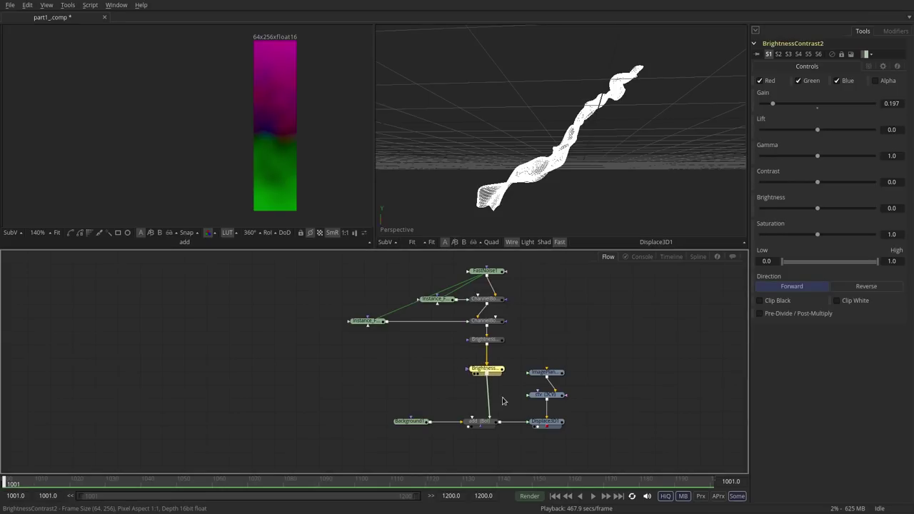
key("b")
left_click_drag(489, 388, 489, 402)
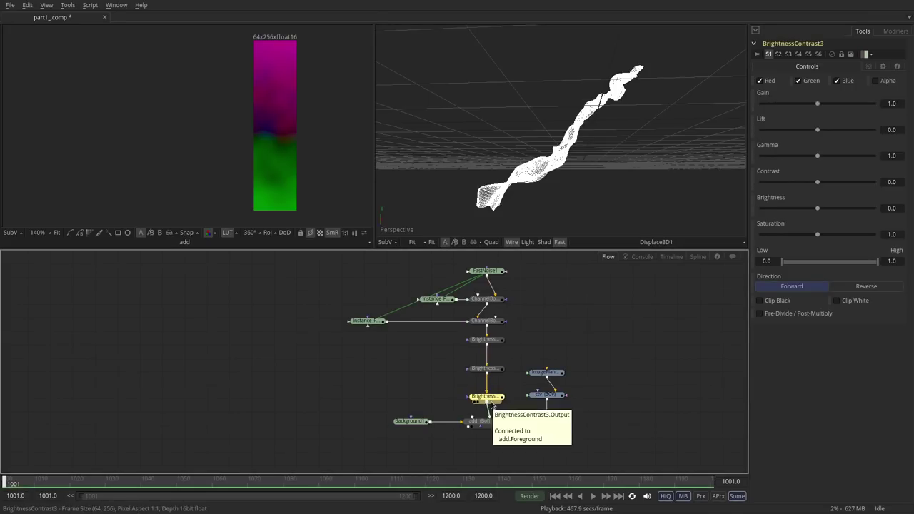
key("F2")
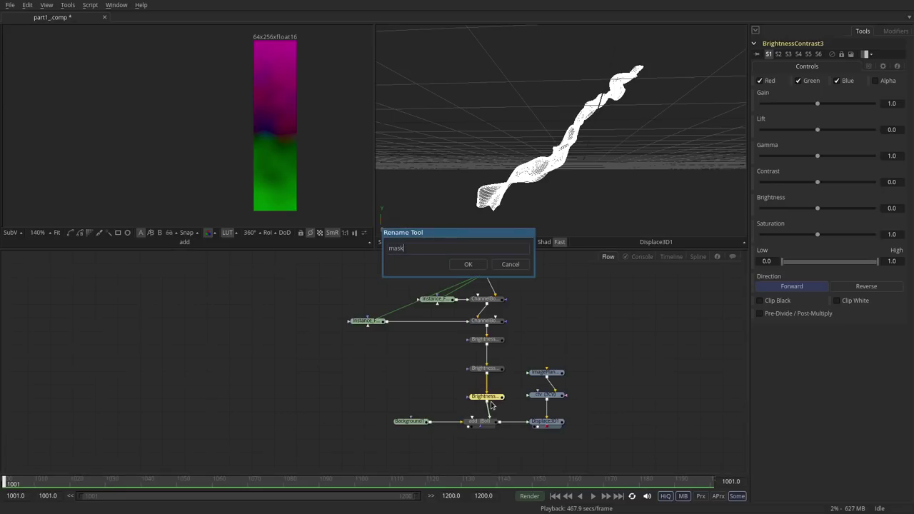
type("mask")
key("Return")
- Rename BrightnessContrast2 as amplitude
left_click(502, 370)
key("F2")
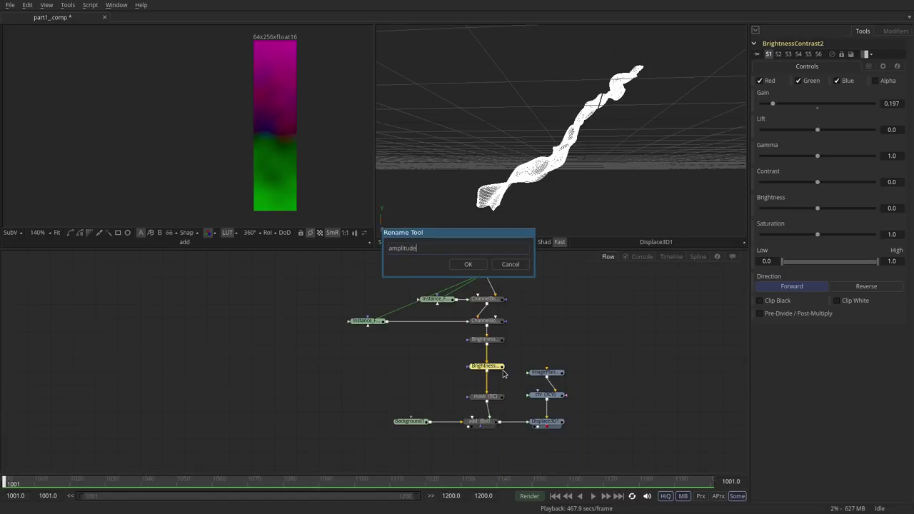
key("Return")
- Lower the mask node's gain to its minimum and connect a new Rectangle node as its effect mask
left_click(484, 396)
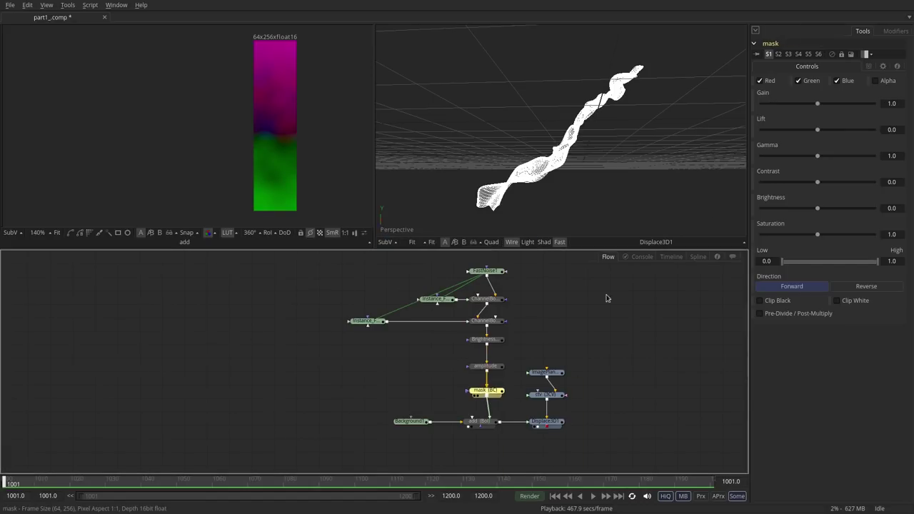
left_click_drag(812, 107, 494, 198)
mouse_move(409, 373)
left_mouse_down()
mouse_move(481, 393)
mouse_move(414, 389)
left_mouse_up()
left_click(118, 232)
left_click(482, 392)
left_click(418, 386)
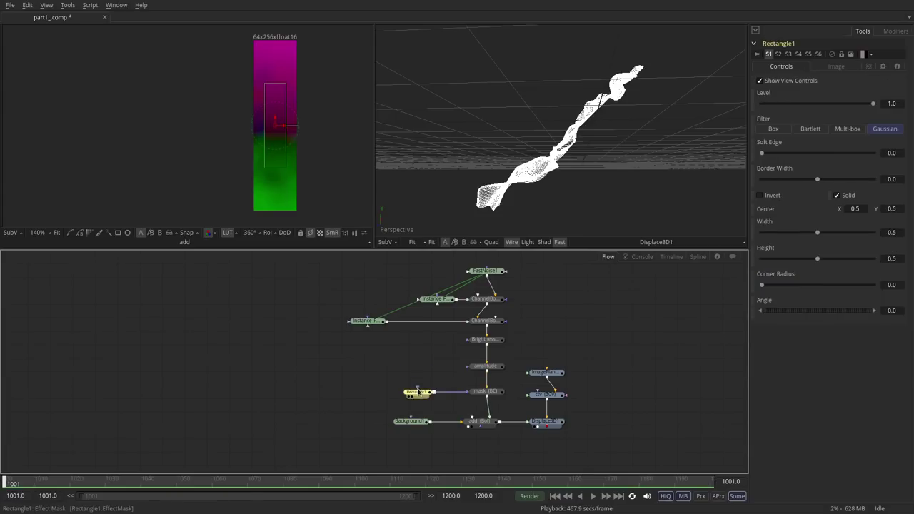
- Reshape the rectangle mask to about 1.589 wide and 0.288 high, centre it at about Y 0.575, and invert it
left_click_drag(303, 149, 311, 153)
left_click_drag(275, 122, 298, 107)
left_click(768, 197)
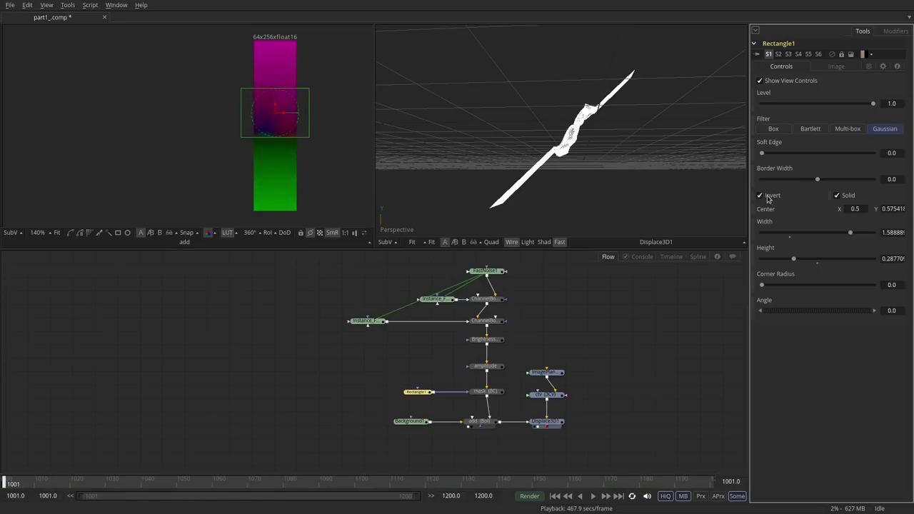
- Set the rectangle mask's soft edge to 0.5 and stretch it vertically to a height of about 0.67
left_click_drag(812, 154, 874, 154)
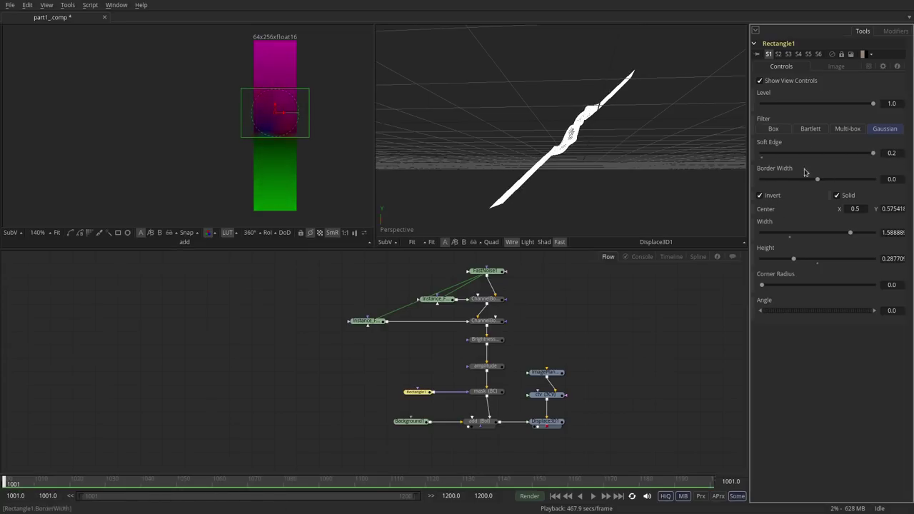
type("0.5")
key("Tab")
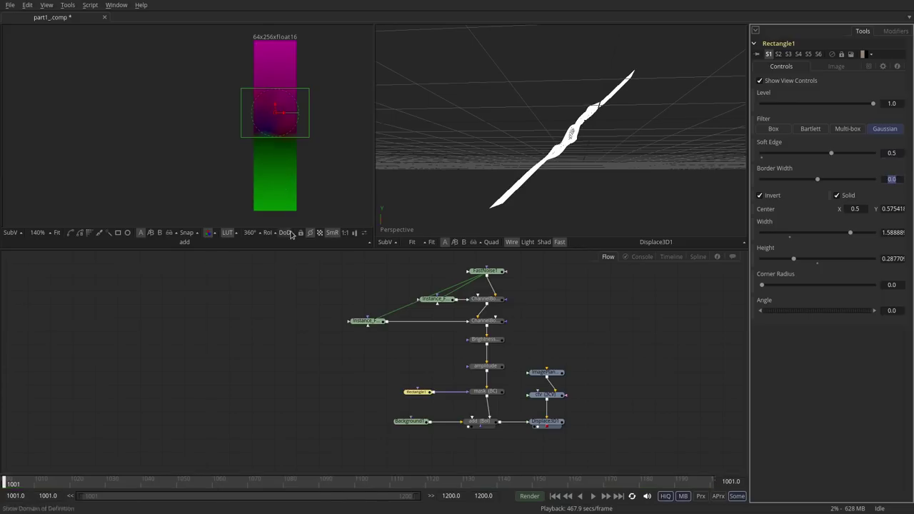
left_click_drag(249, 136, 249, 171)
left_click_drag(275, 109, 275, 114)
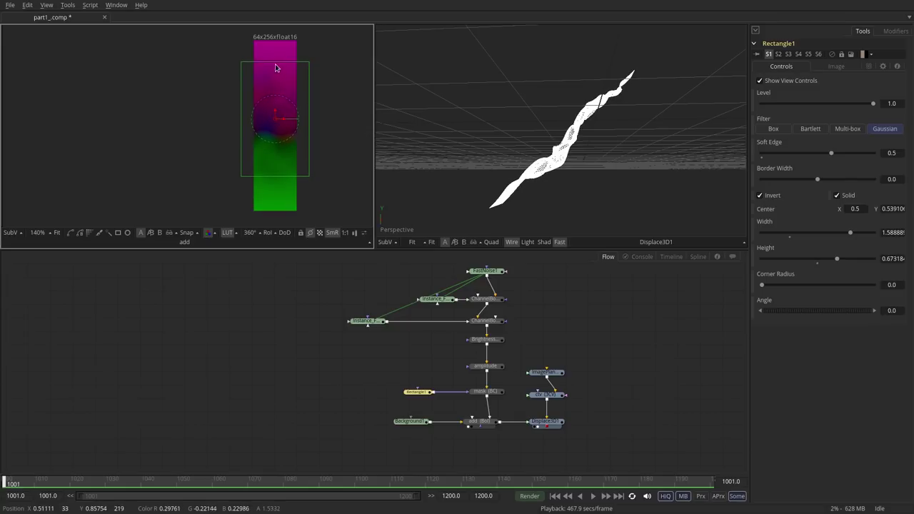
left_click_drag(279, 65, 279, 60)
left_click(578, 326)
- Set FastNoise1's scale to about 0.736 and its detail to 3.85
left_click(484, 272)
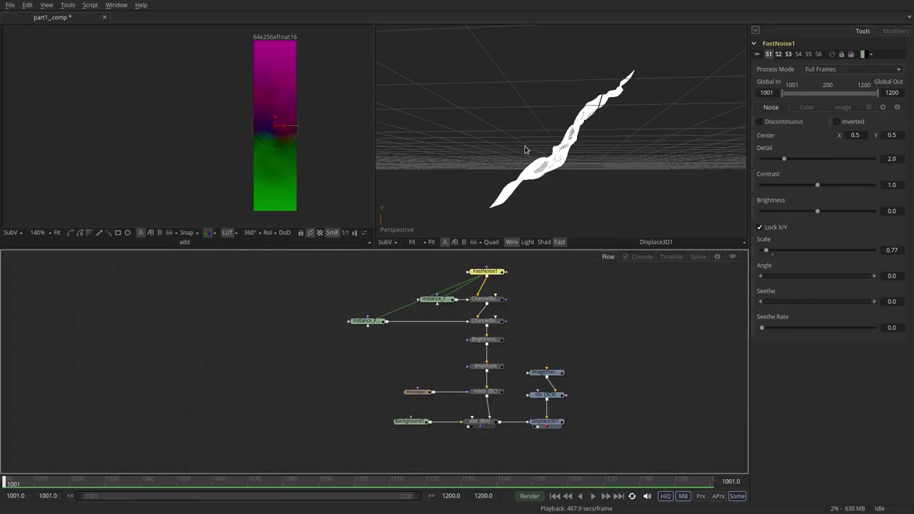
left_click_drag(525, 150, 550, 153)
left_click_drag(766, 251, 764, 253)
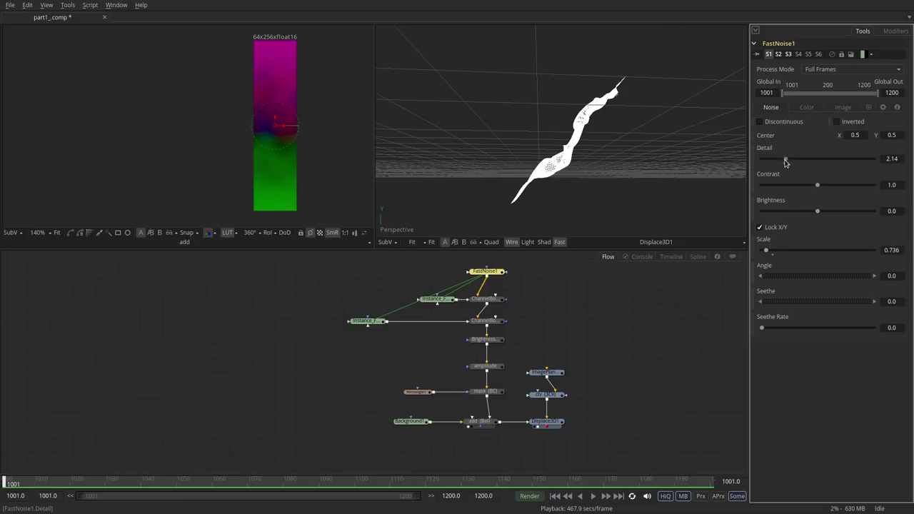
left_click_drag(801, 164, 804, 164)
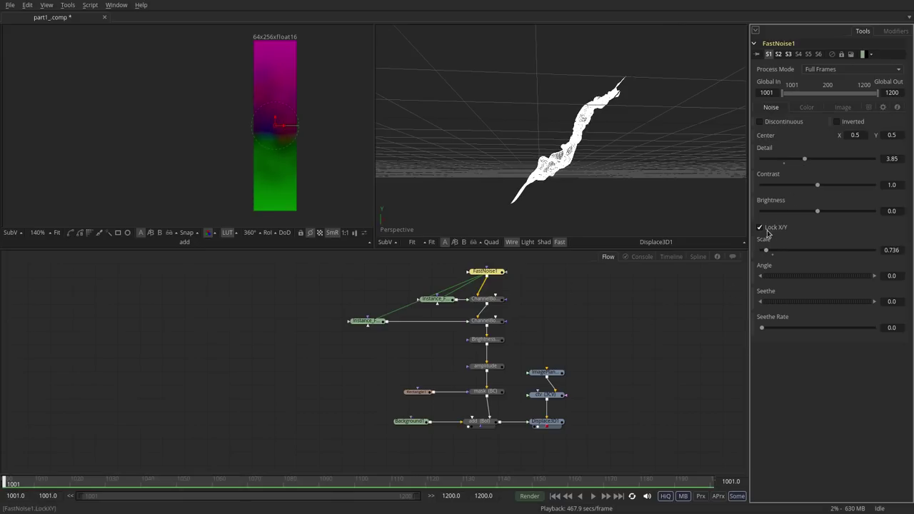
- Raise the amplitude node's gain to about 0.2756 and set FastNoise1's seethe rate to 0.0073
left_click(475, 368)
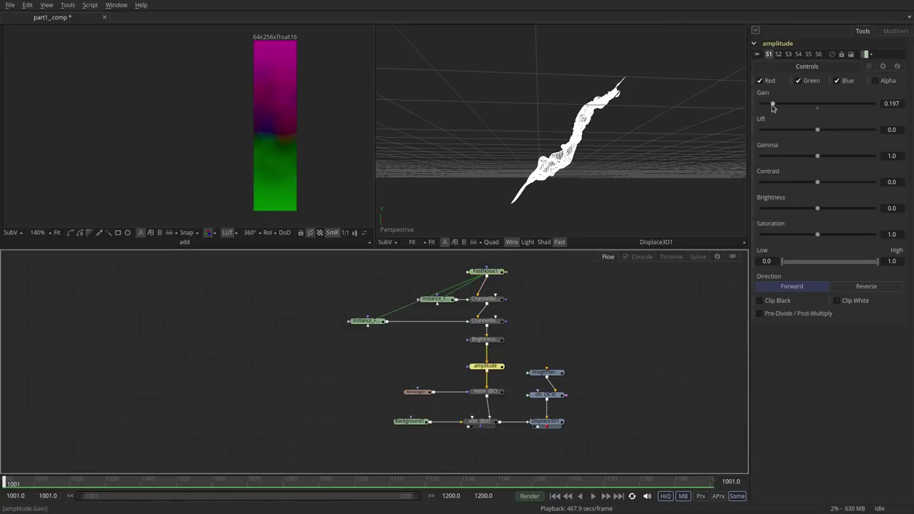
left_click_drag(772, 106, 776, 104)
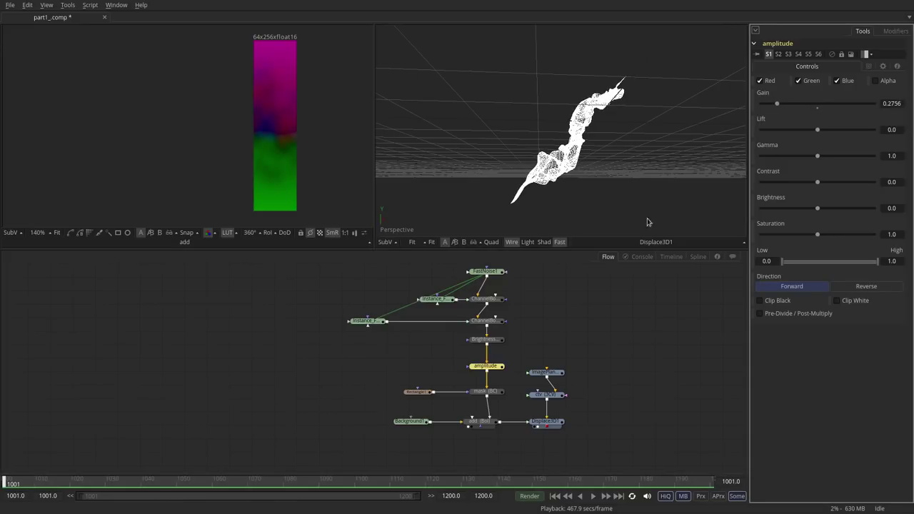
left_click(492, 274)
left_click_drag(762, 329, 771, 336)
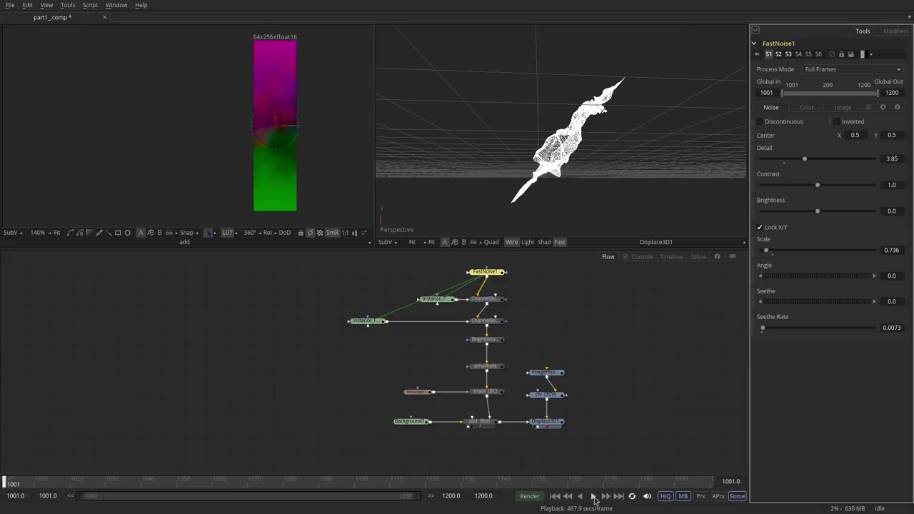
- Play the animation and examine the seething mesh from several angles
left_click_drag(549, 143, 612, 209)
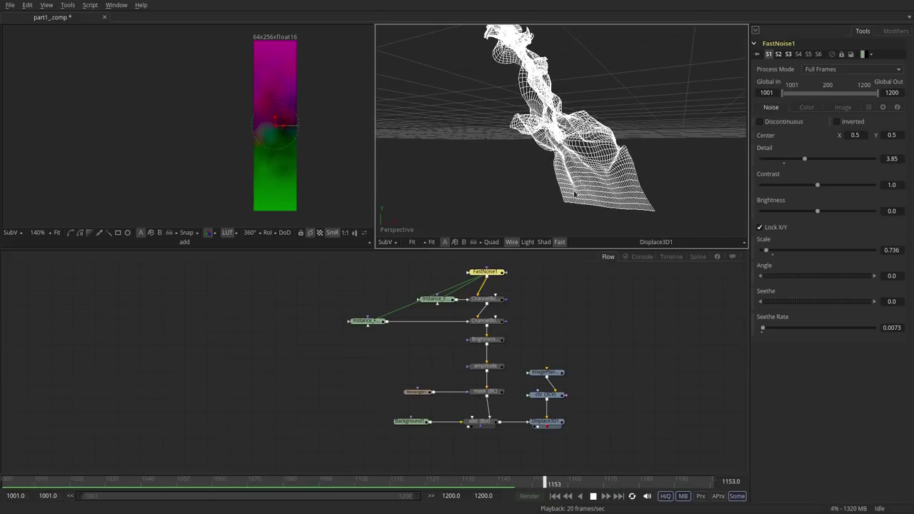
scroll(569, 184, "up", 2)
left_click_drag(492, 131, 635, 166)
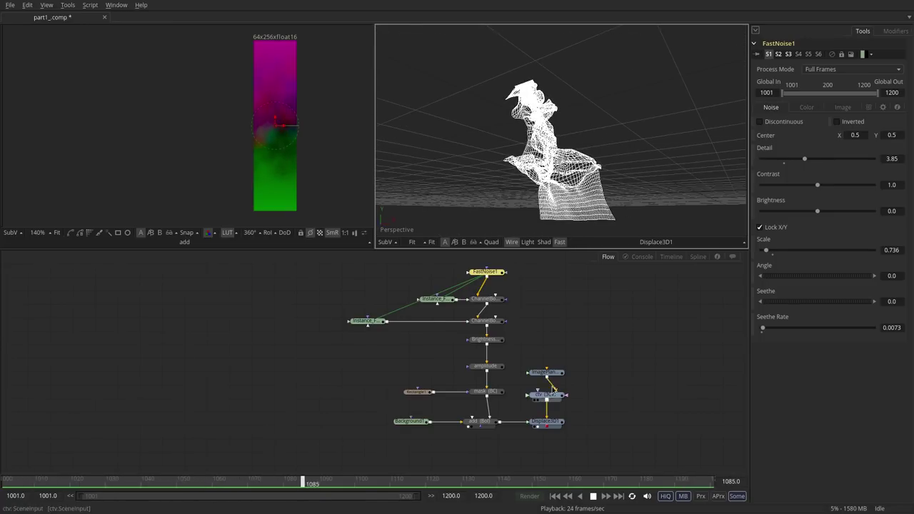
- Reduce ImagePlane3D1's X scale to 0.001 and view the narrowed strip along its whole length
left_click(546, 372)
left_click(866, 66)
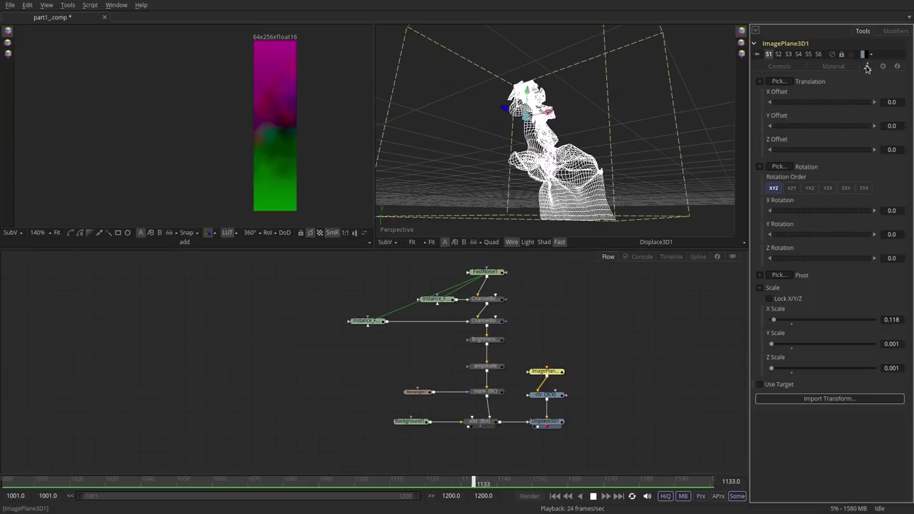
left_click_drag(774, 320, 757, 327)
left_click(696, 311)
left_click(704, 303)
left_click_drag(604, 162, 528, 202)
left_click_drag(469, 187, 445, 191)
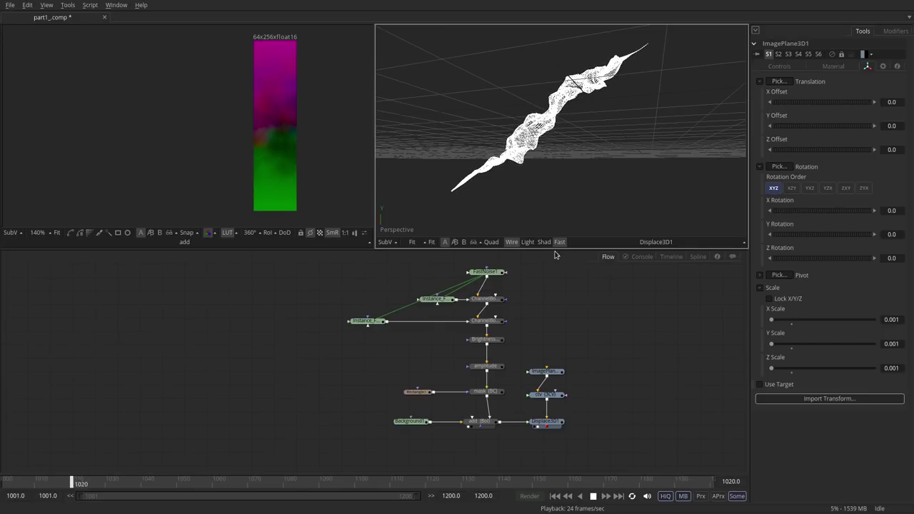
- Set FastNoise1's seethe rate to about 0.162 and its contrast to about 1.513 during playback
left_click(486, 271)
left_click_drag(761, 326, 781, 331)
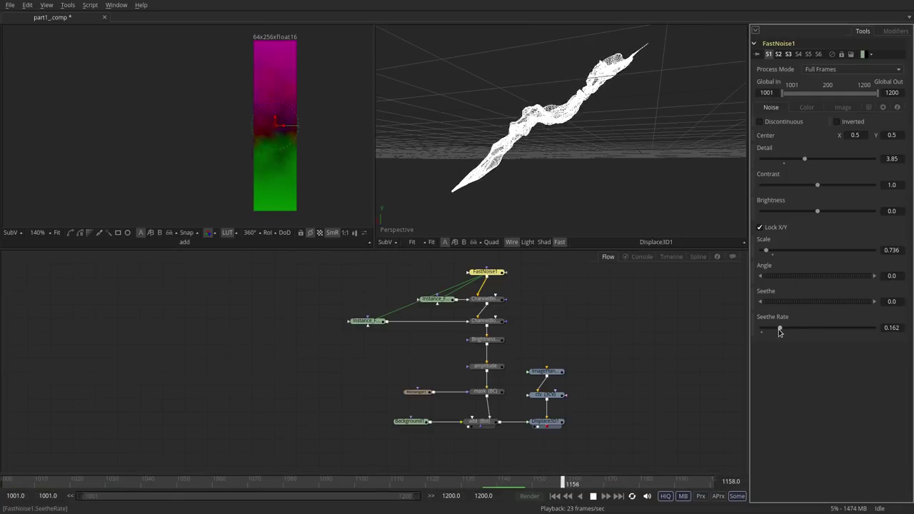
left_click_drag(818, 184, 824, 191)
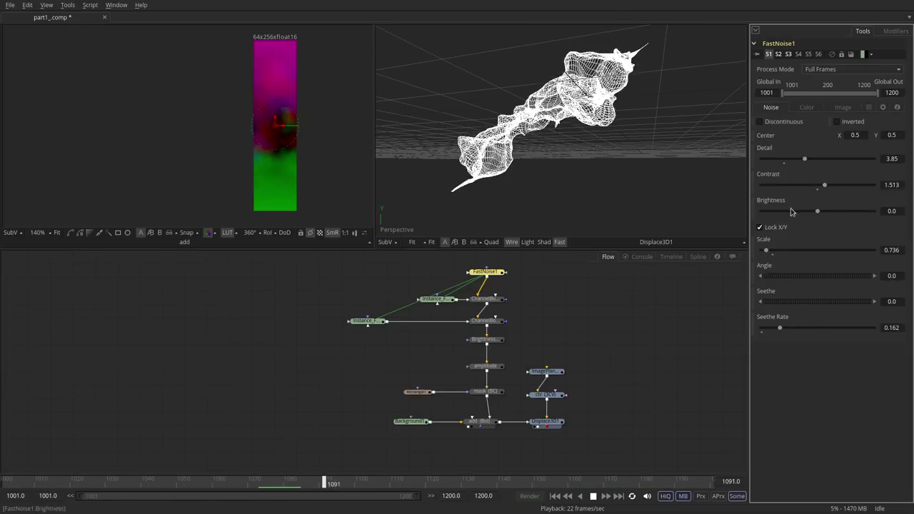
- Show the displaced mesh as a lit surface instead of a wireframe in the 3D view and stop playback
left_click(511, 241)
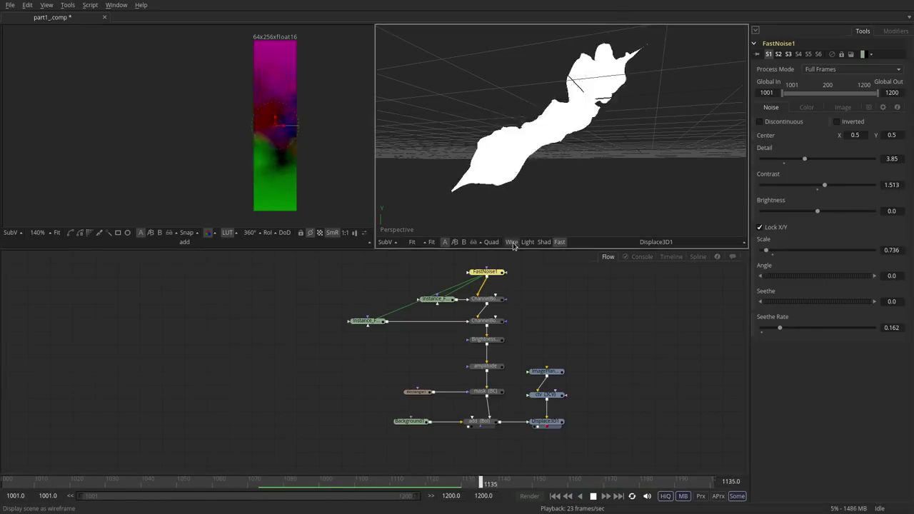
left_click(524, 243)
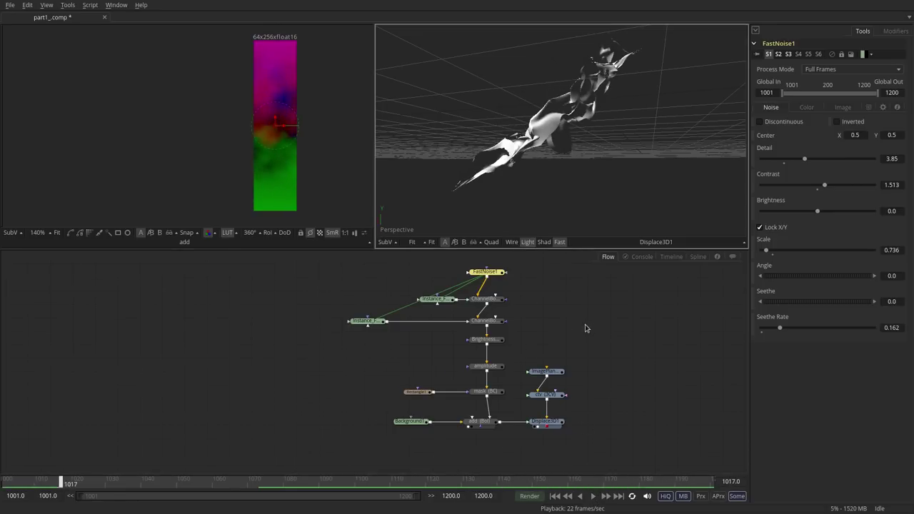
left_click(594, 497)
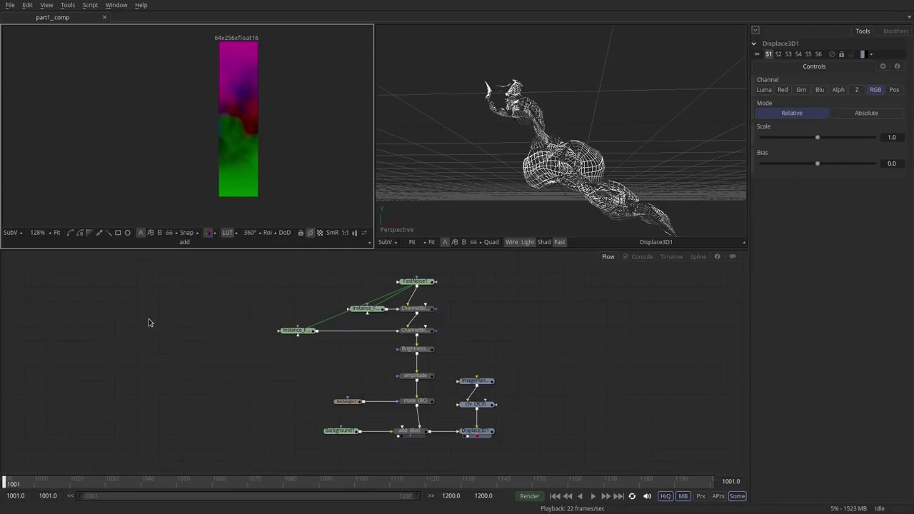
- Examine the add node's position map close up in the 2D viewer, checking colour values across the gradient
left_click_drag(206, 29, 274, 215)
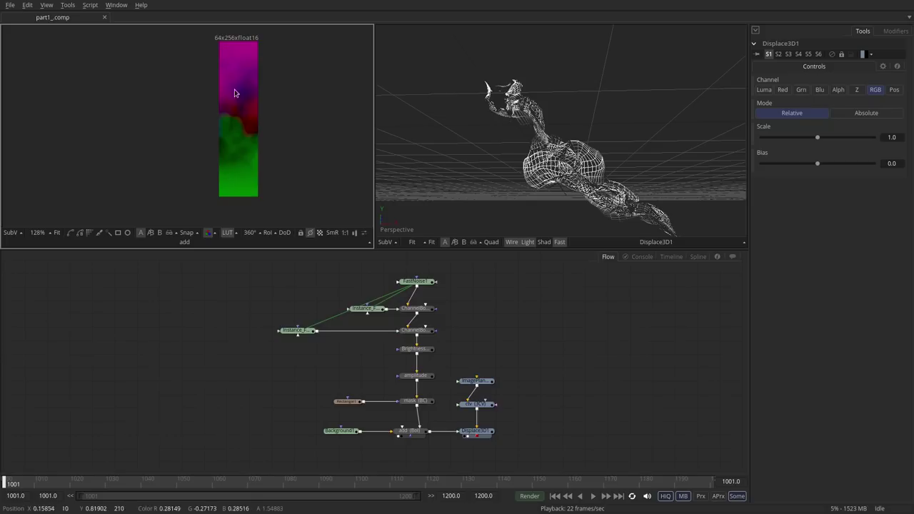
left_click_drag(235, 98, 418, 110)
left_click_drag(227, 98, 350, 98)
scroll(258, 106, "up", 3)
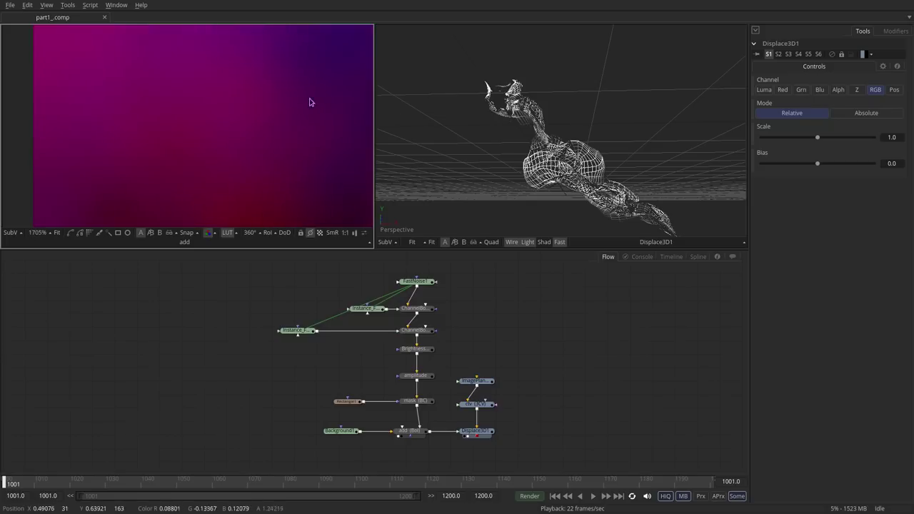
right_click(258, 98)
mouse_move(293, 217)
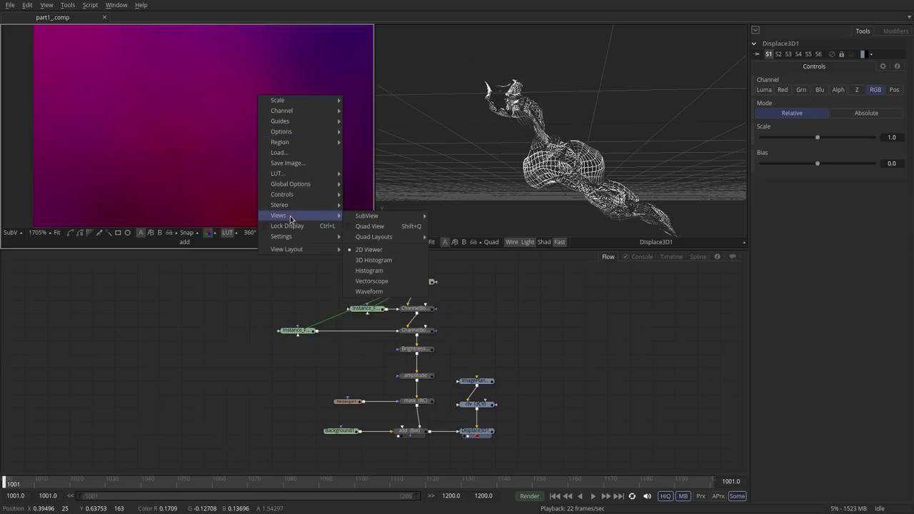
left_click(234, 119)
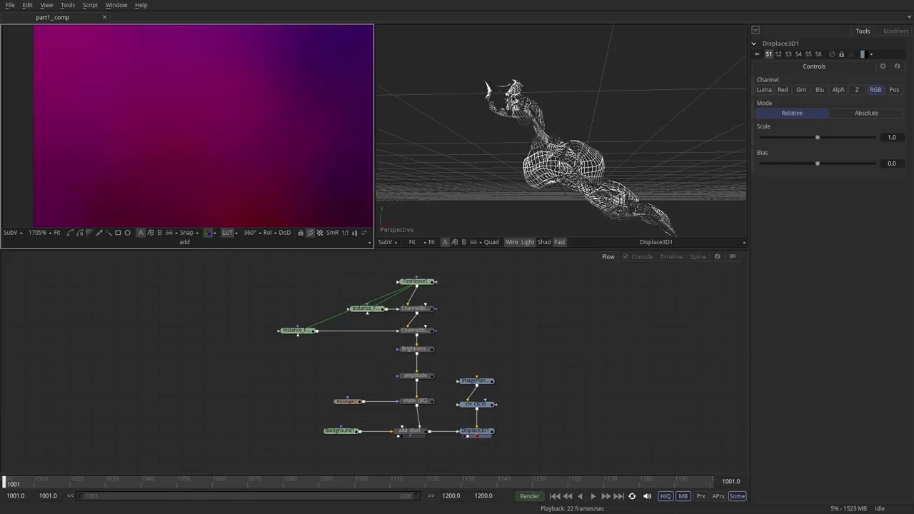
scroll(242, 115, "down", 4)
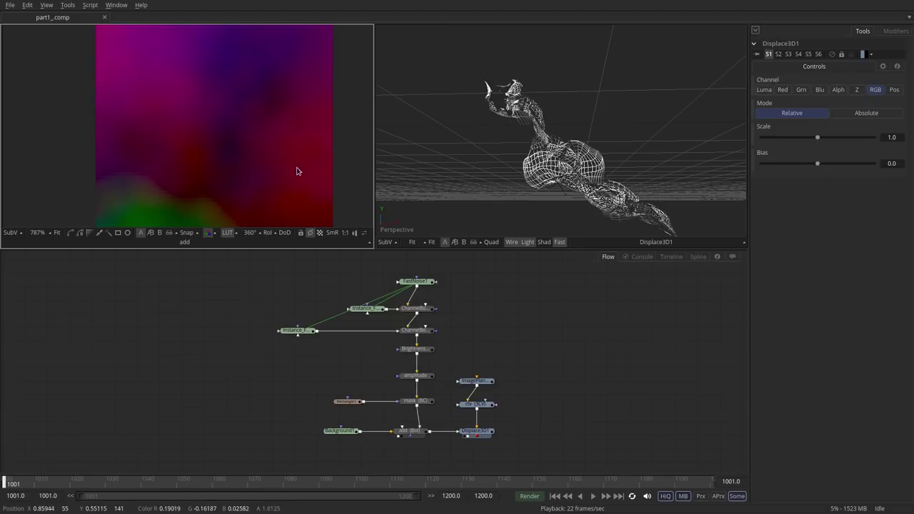
- Show an enlarged 3D Histogram subview beside the add node's full position map and orbit its colour cube
scroll(240, 146, "down", 6)
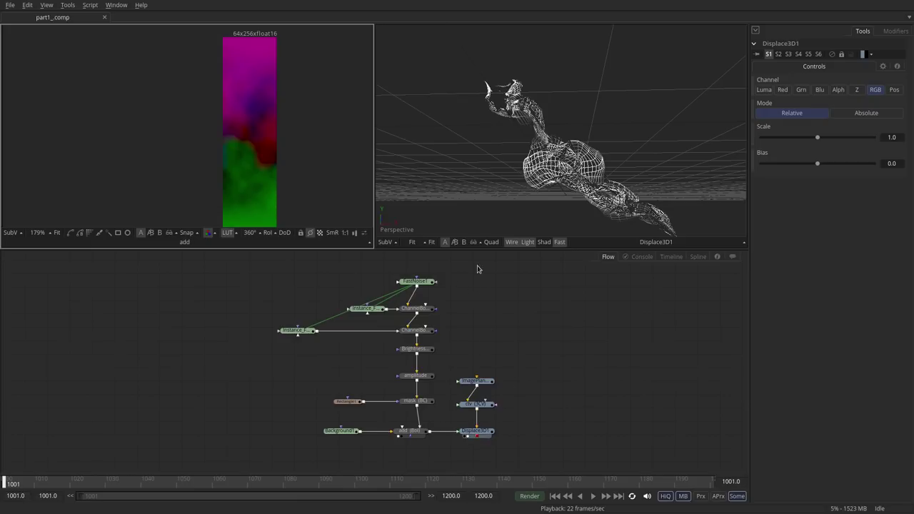
scroll(235, 120, "down", 1)
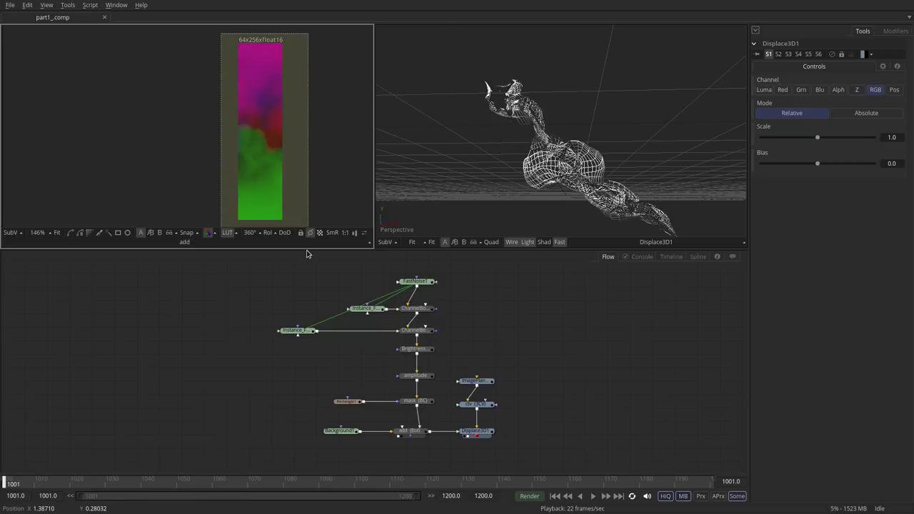
left_click_drag(318, 163, 324, 155)
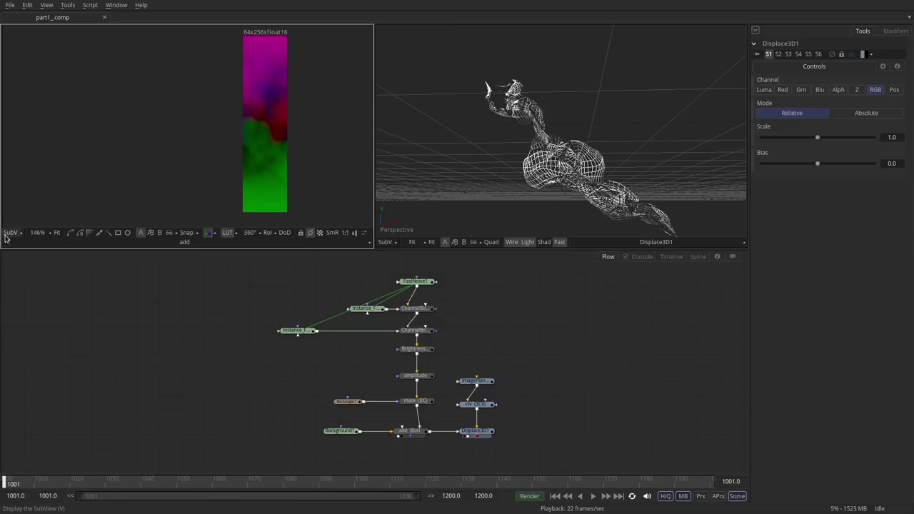
left_click(20, 233)
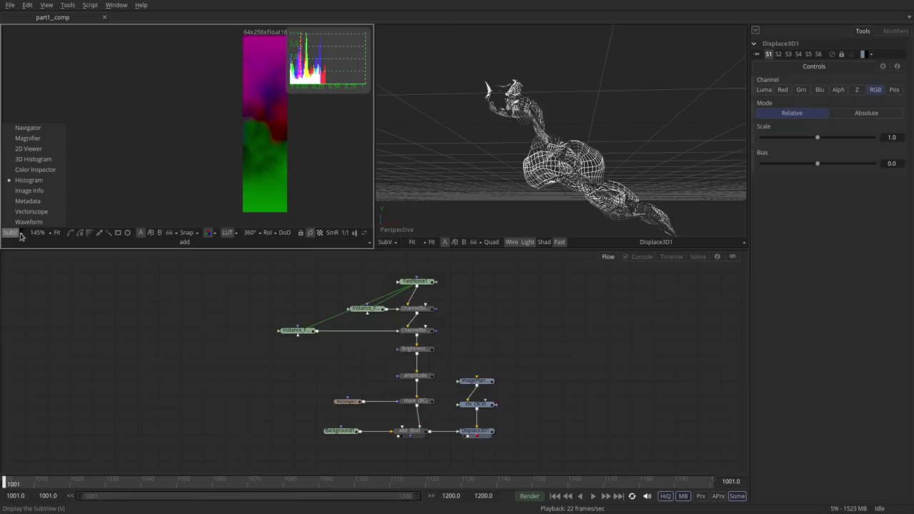
left_click(39, 158)
left_click_drag(286, 95, 213, 172)
left_click_drag(161, 150, 49, 156)
left_click_drag(237, 150, 296, 142)
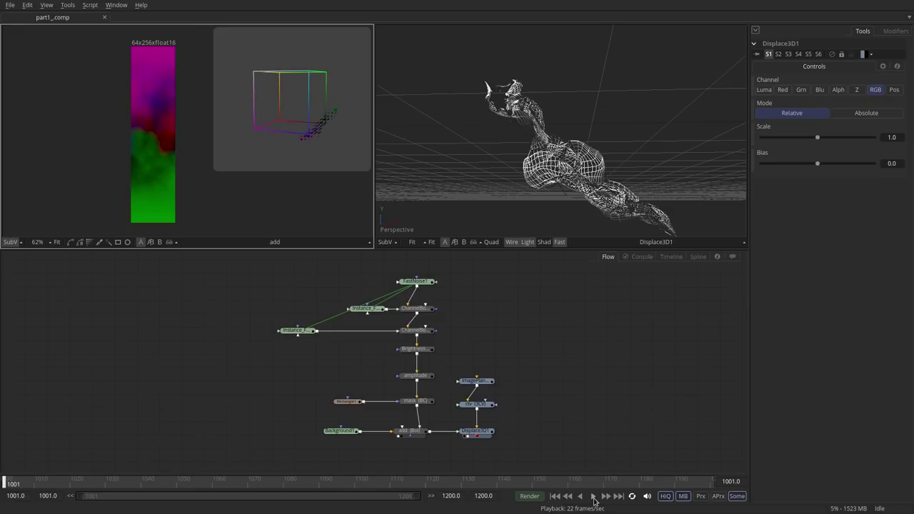
- Play the animation briefly, then change the 3D histogram's sampling and set its display style to Solid
left_click(593, 497)
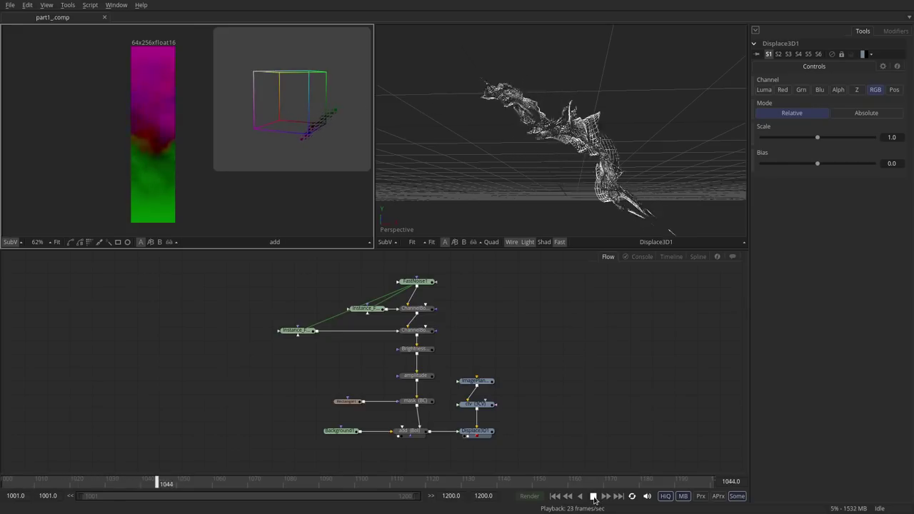
left_click(594, 497)
scroll(350, 106, "up", 2)
right_click(301, 100)
mouse_move(335, 104)
mouse_move(408, 108)
left_click(467, 104)
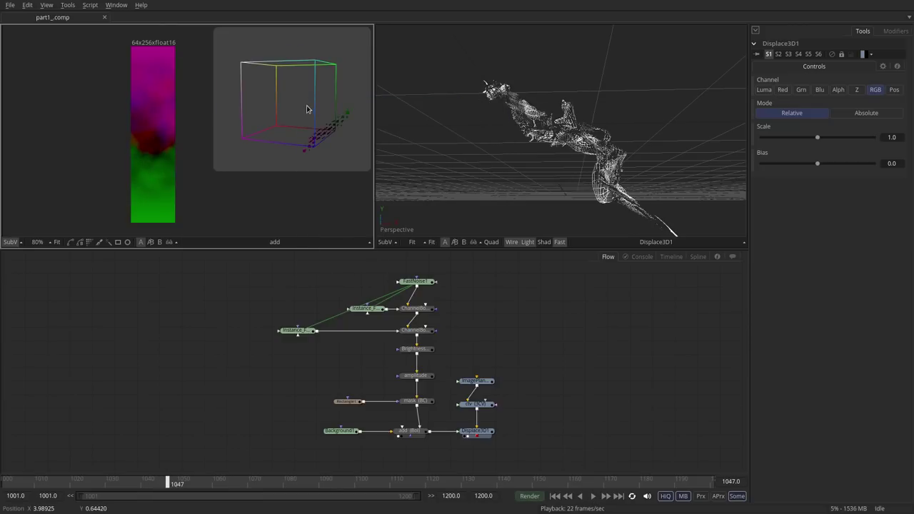
right_click(307, 109)
mouse_move(353, 112)
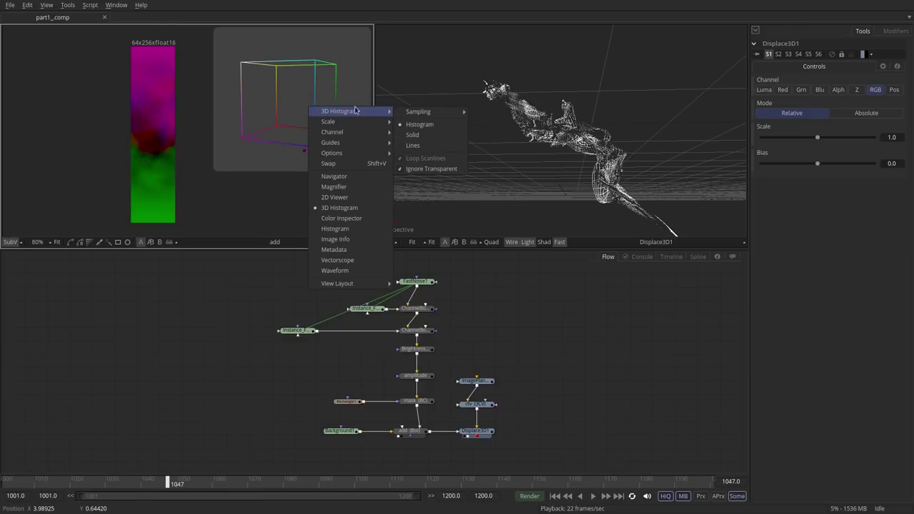
left_click(417, 135)
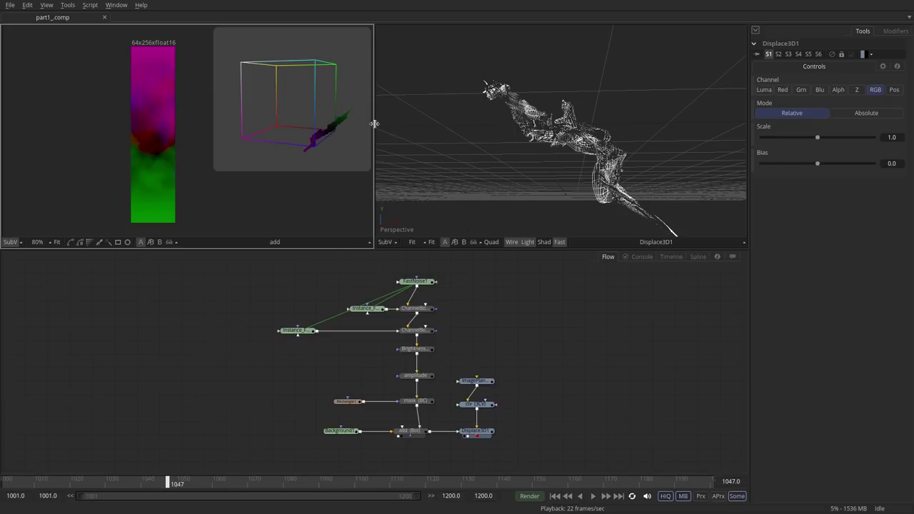
- Examine the solid 3D histogram from several angles during playback, comparing its shape with the displaced mesh
scroll(360, 143, "up", 5)
left_click_drag(338, 145, 287, 156)
scroll(288, 122, "down", 8)
scroll(245, 127, "up", 5)
left_click_drag(245, 126, 347, 110)
left_click(593, 498)
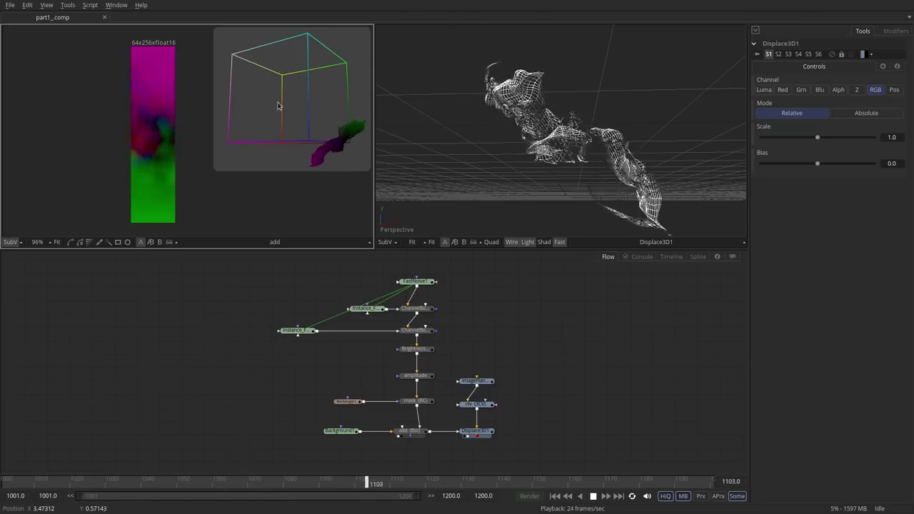
left_click_drag(254, 138, 307, 147)
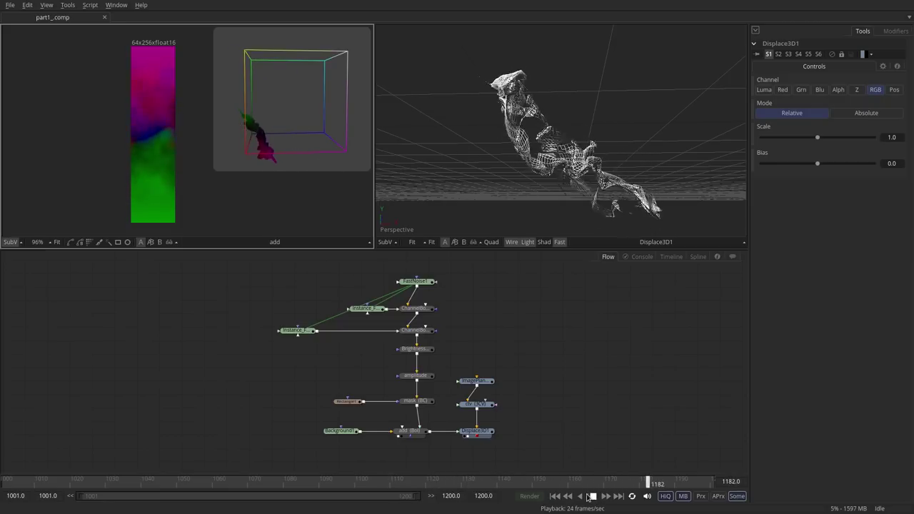
mouse_move(114, 38)
left_mouse_down()
mouse_move(192, 176)
mouse_move(191, 220)
left_mouse_up()
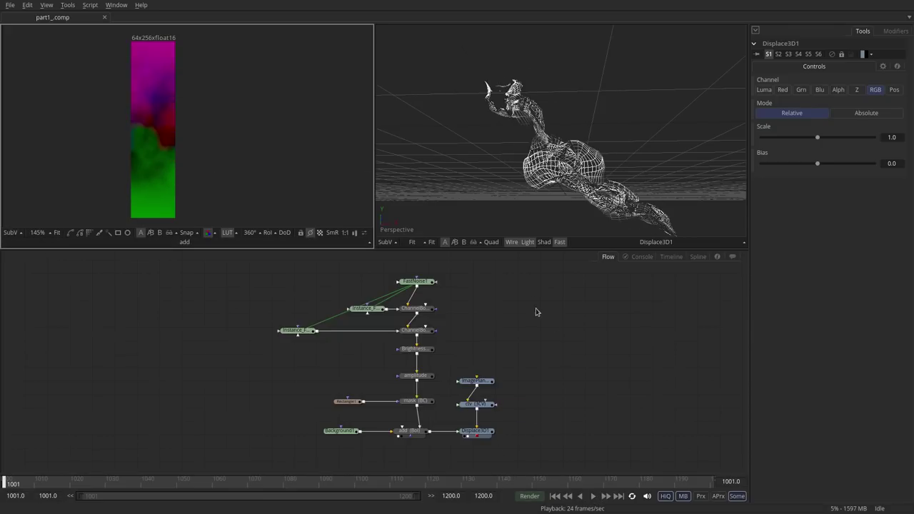
- Move the ImagePlane3D1, ctv and Displace3D1 nodes farther from the noise branch and turn off wireframe display in the 3D view
left_click_drag(553, 312, 511, 313)
left_click_drag(423, 336, 531, 436)
left_click(500, 346)
left_click(511, 242)
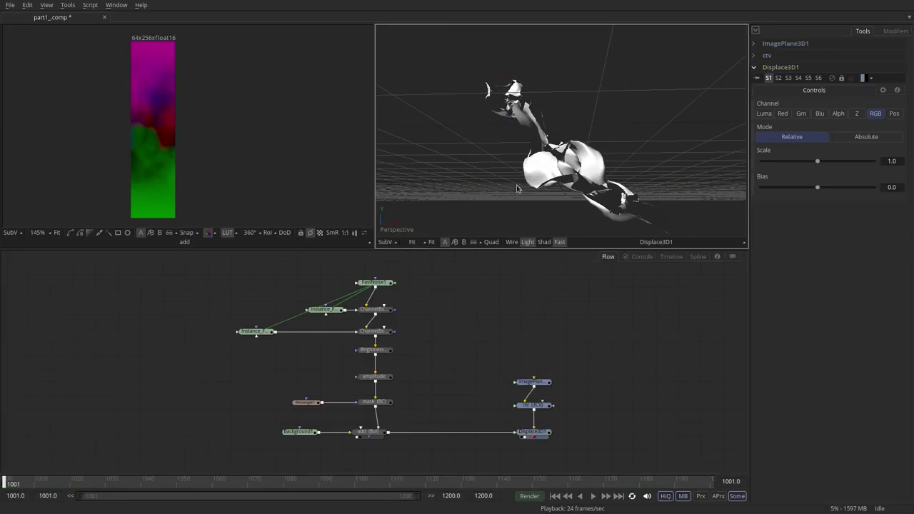
- Orbit around the displaced mesh, set the 3D view's background to black and turn off its lighting
left_click_drag(533, 190, 485, 76)
right_click(497, 88)
mouse_move(525, 173)
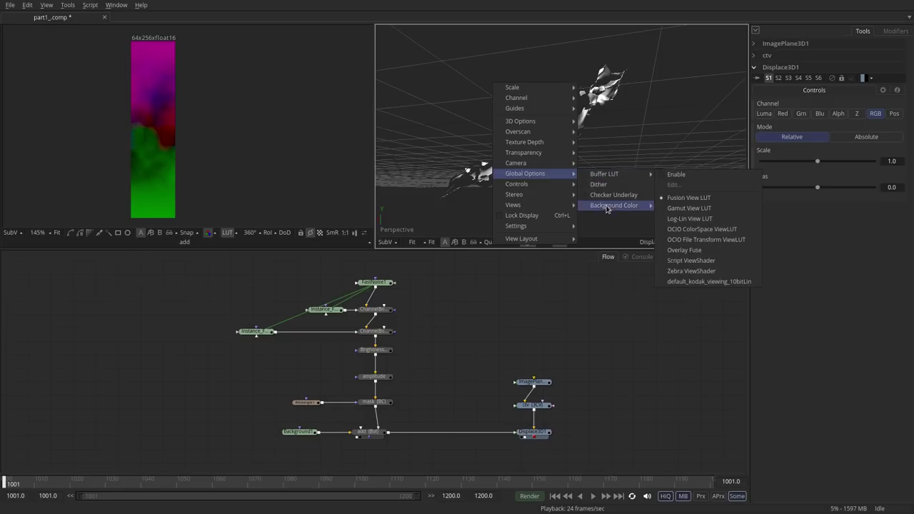
mouse_move(614, 206)
left_click(666, 217)
left_click_drag(653, 207, 529, 180)
left_click(526, 243)
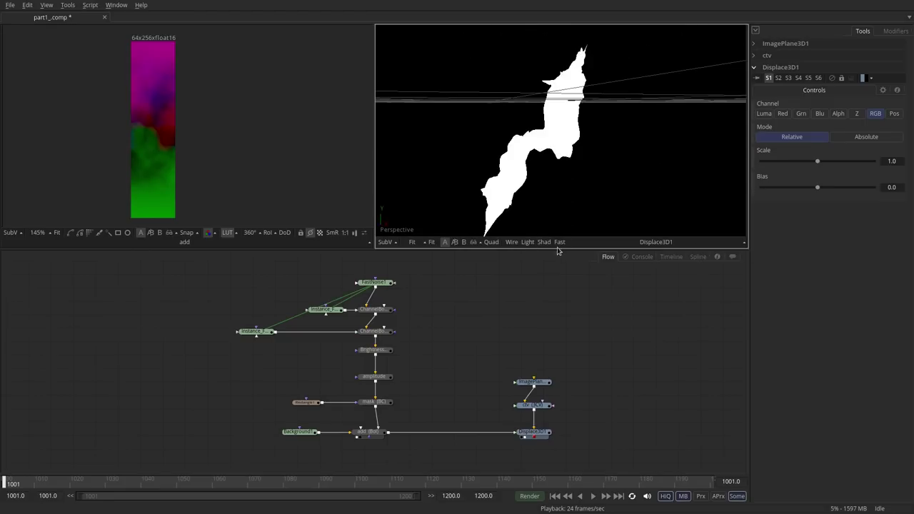
- Add a new FastNoise node above ImagePlane3D1 and view its full image in the 2D viewer
left_click_drag(542, 359, 535, 343)
left_click_drag(522, 282, 517, 325)
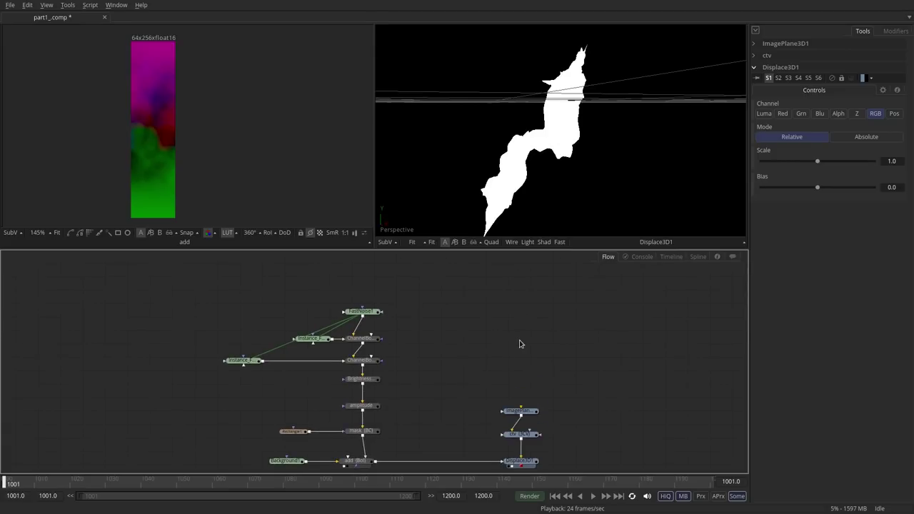
key("ctrl+space")
type("fast")
key("Return")
left_click_drag(485, 333, 504, 350)
key("1")
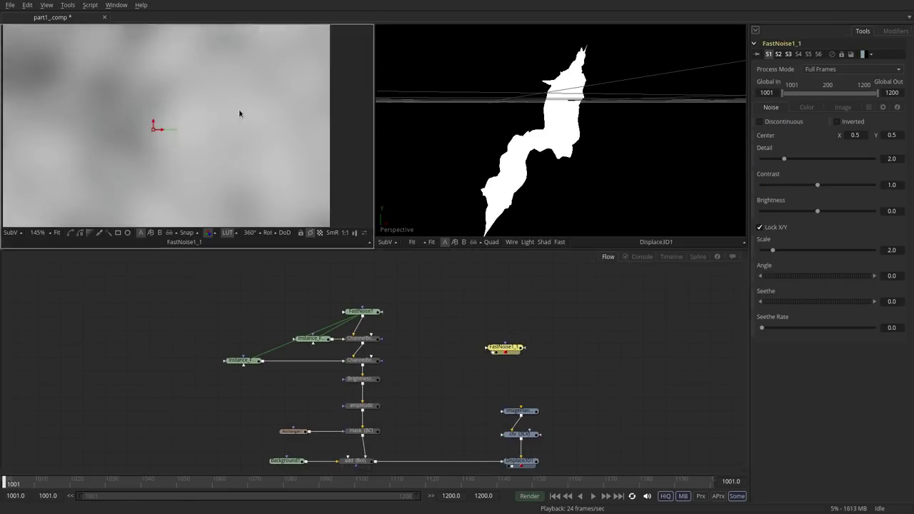
left_click_drag(245, 110, 216, 105)
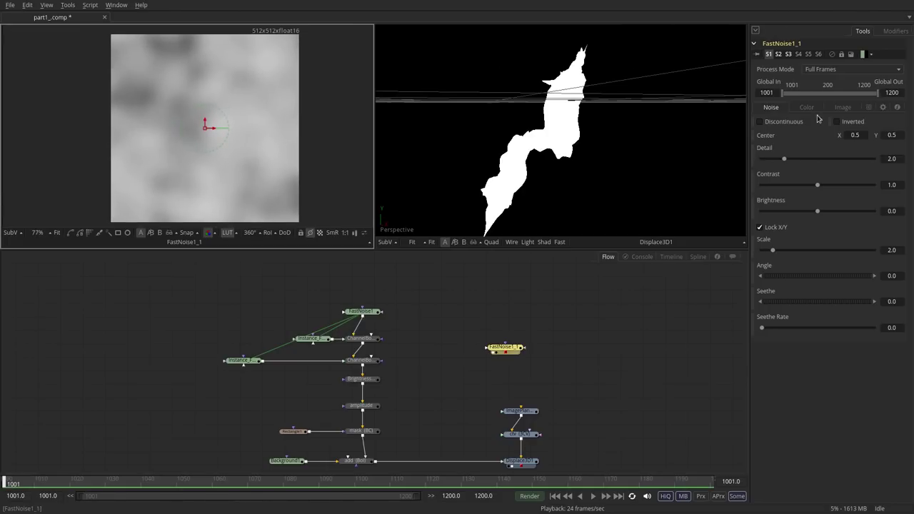
- Set FastNoise1_1's image width to 256 and connect it to ImagePlane3D1 as its texture
left_click(839, 107)
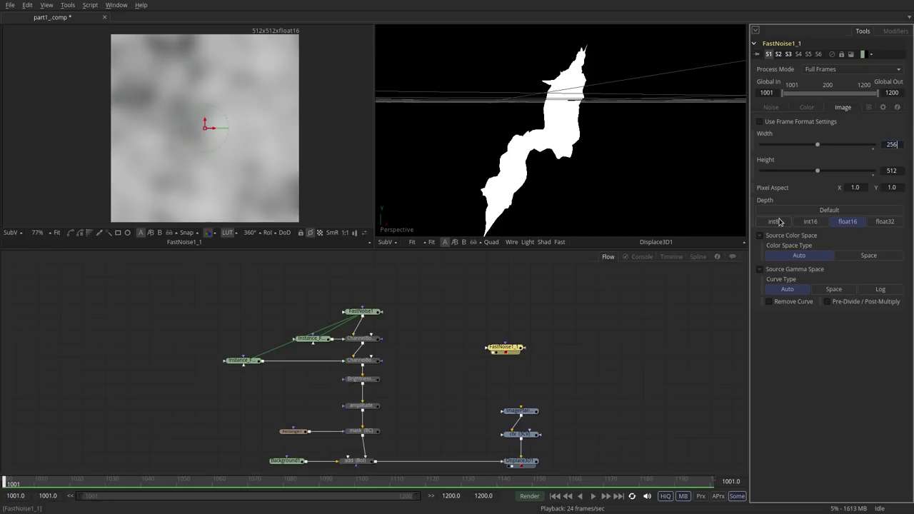
key("Tab")
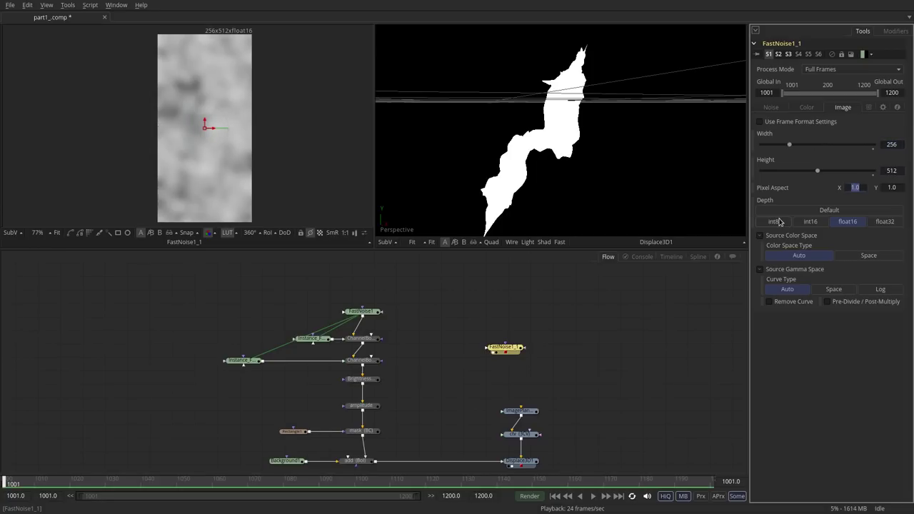
left_click_drag(505, 352, 521, 411)
left_click_drag(506, 348, 522, 346)
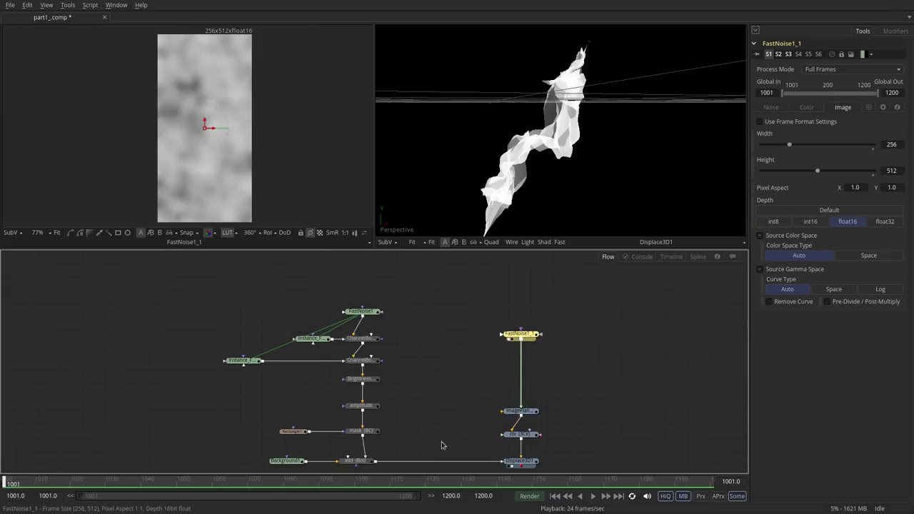
- Fit the new noise in the 2D viewer and scrub the timeline to frame 1128 to inspect the textured mesh
scroll(391, 422, "down", 1)
left_click(10, 5)
mouse_move(75, 206)
left_click(51, 192)
left_click_drag(434, 410, 420, 389)
left_click(507, 422)
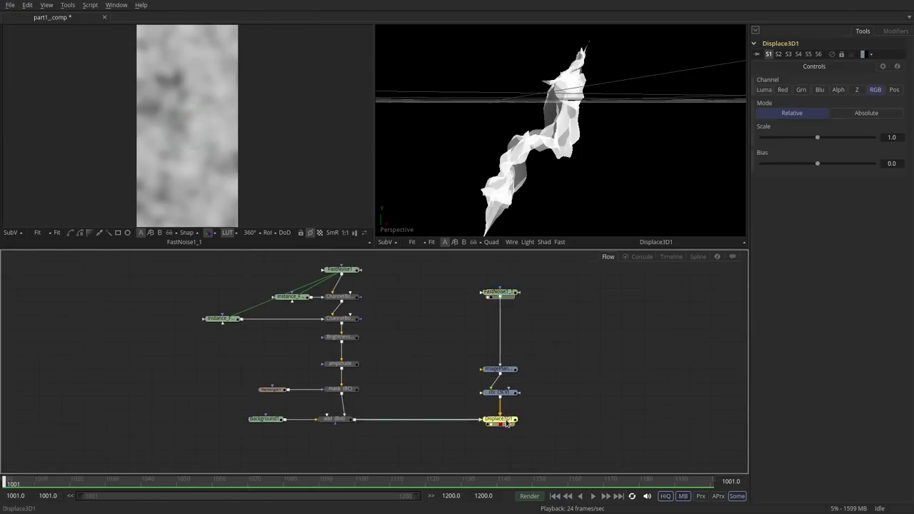
left_click_drag(94, 483, 457, 483)
left_click_drag(355, 261, 132, 443)
left_click_drag(461, 281, 540, 307)
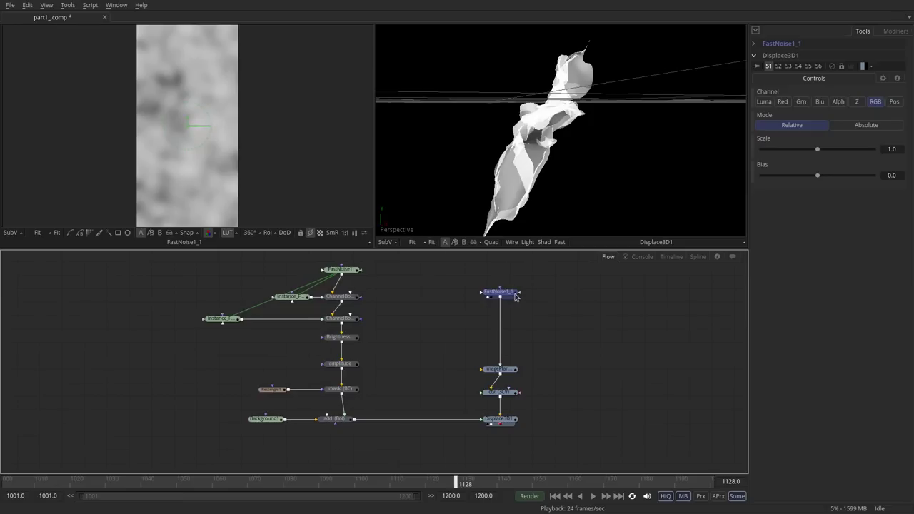
left_click_drag(546, 274, 579, 332)
- Unlock FastNoise1_1's X/Y scale and set its X scale to 50 and Y scale to about 0.94 for vertical streaks
left_click(502, 294)
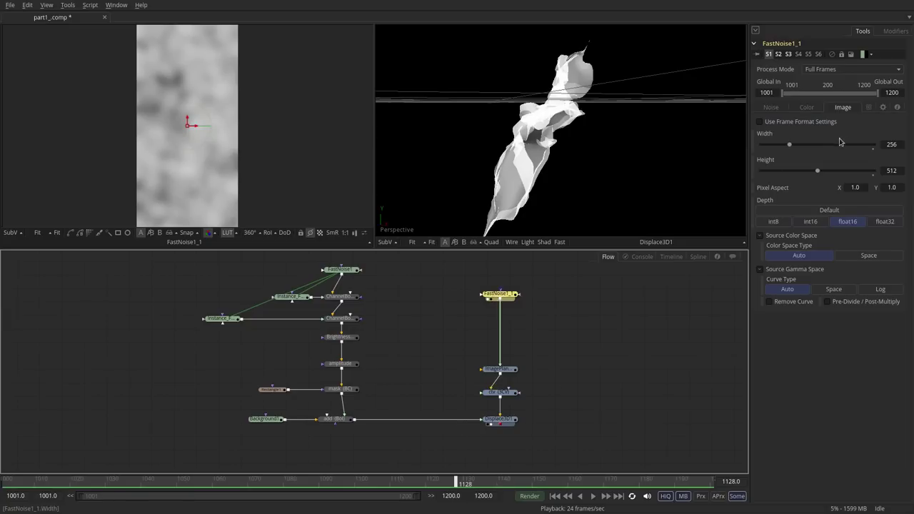
left_click(771, 108)
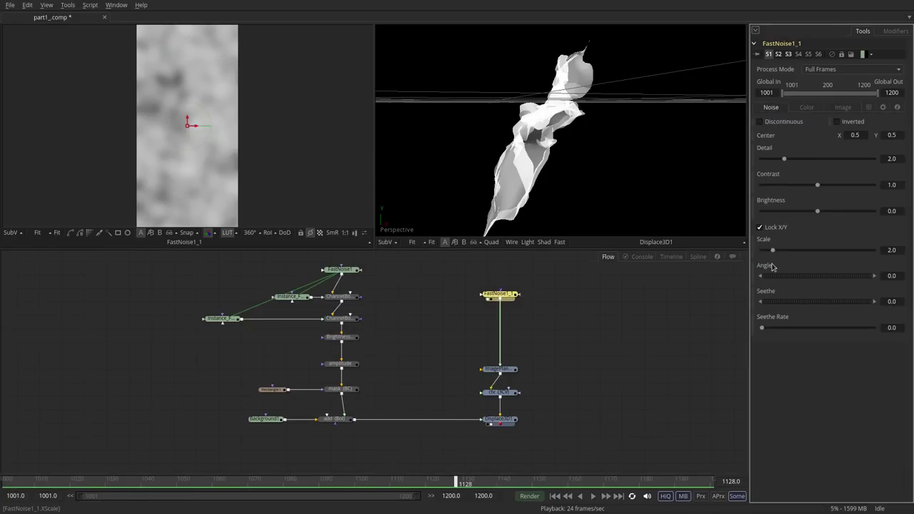
left_click(760, 228)
mouse_move(778, 279)
left_mouse_down()
mouse_move(766, 277)
mouse_move(807, 250)
mouse_move(870, 251)
left_mouse_up()
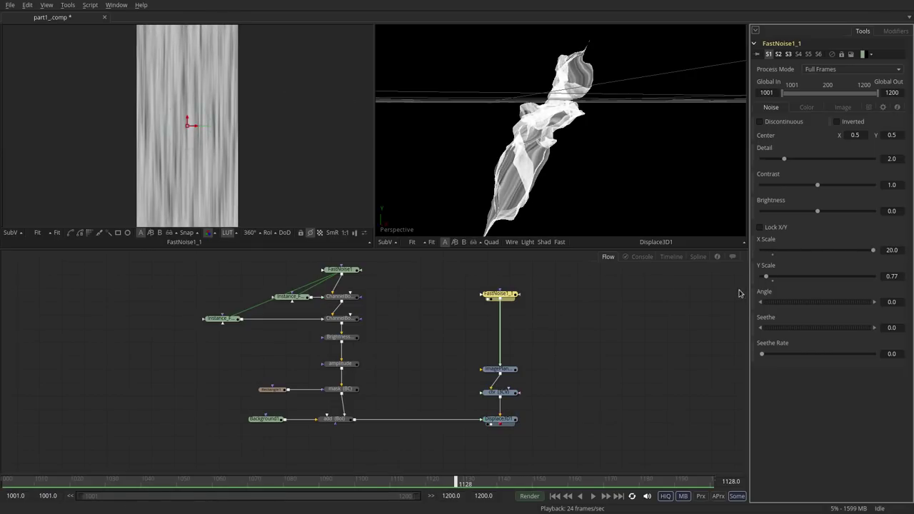
type("50")
key("Tab")
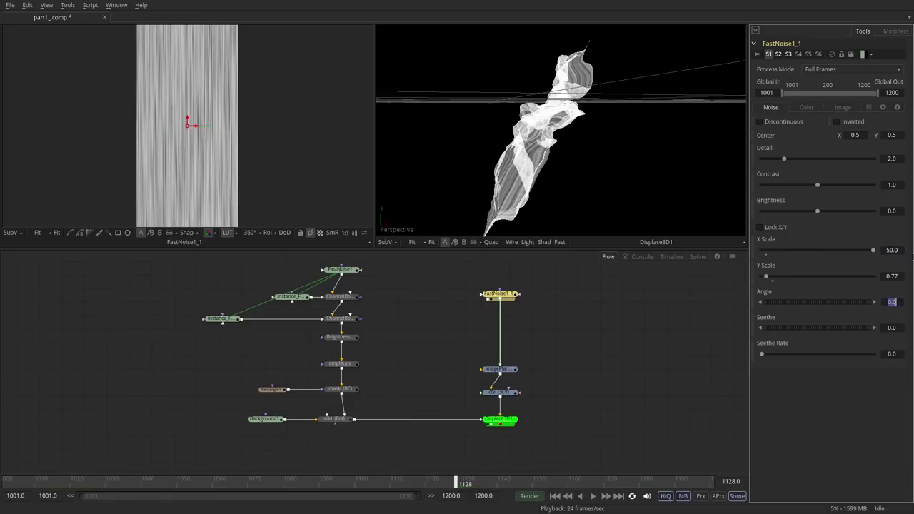
left_click_drag(766, 277, 767, 277)
- Set FastNoise1_1's contrast to about 6.33, brightness to -2.0 and detail to about 3.16
left_click_drag(819, 187, 872, 187)
left_click_drag(817, 212, 762, 212)
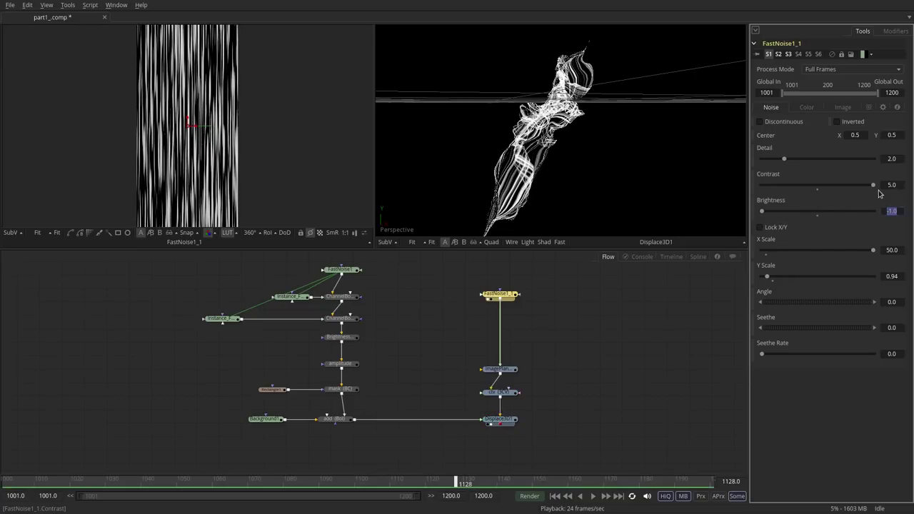
key("shift+Tab")
type("10")
key("Tab")
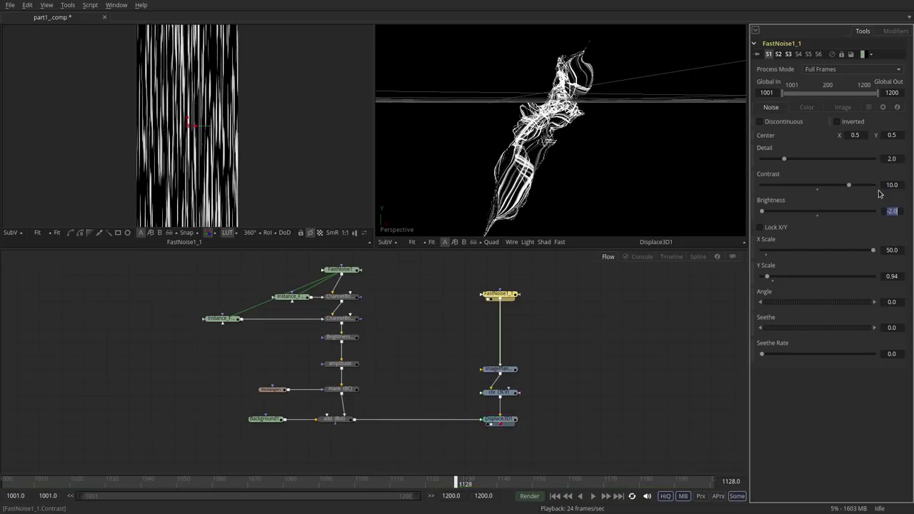
left_click_drag(810, 188, 833, 193)
left_click_drag(783, 159, 800, 162)
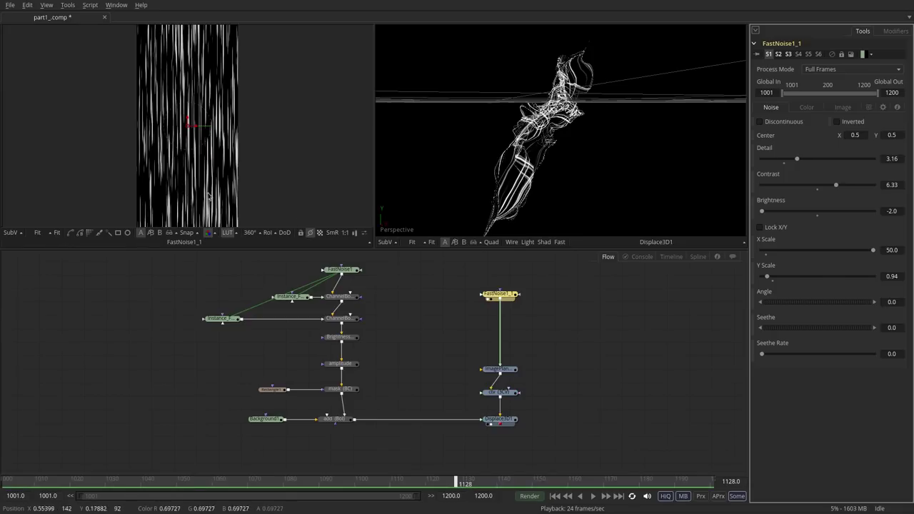
- Insert a BrightnessContrast node after FastNoise1_1, enable Clip Black and Clip White, and include the alpha channel
left_click(502, 294)
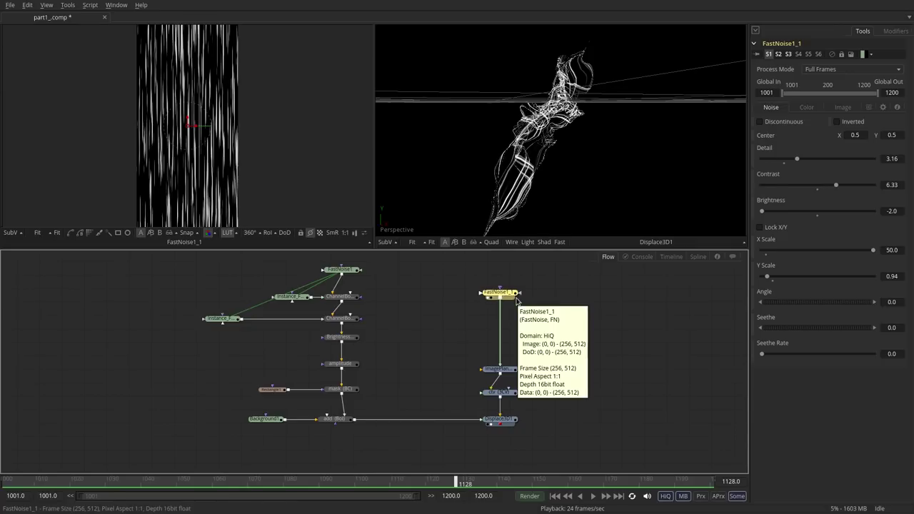
key("b")
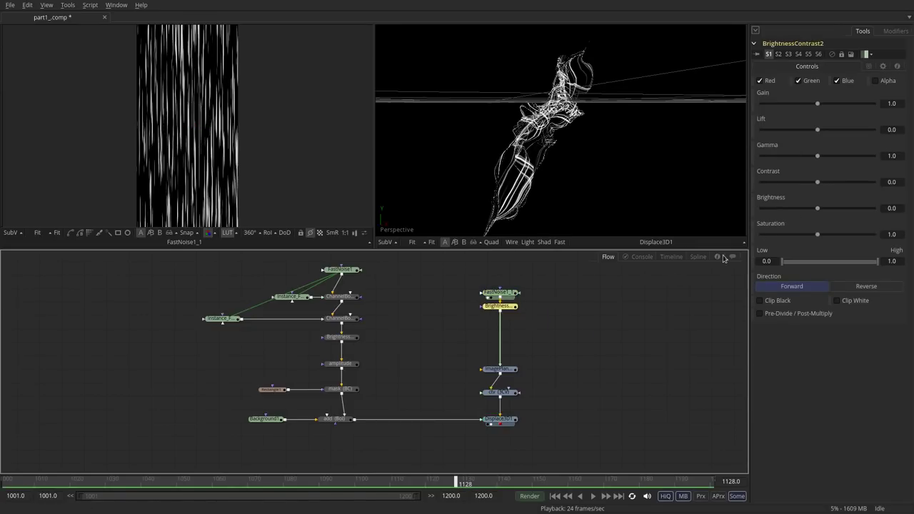
left_click(769, 302)
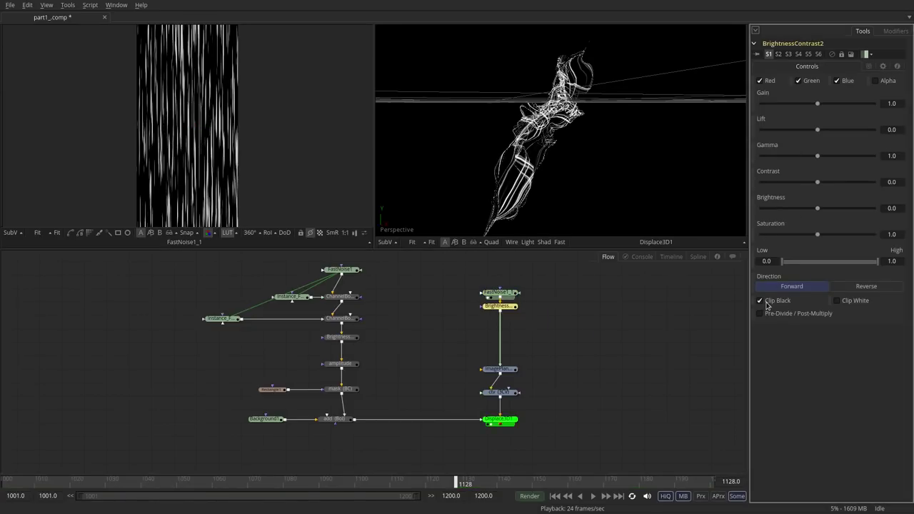
left_click(839, 301)
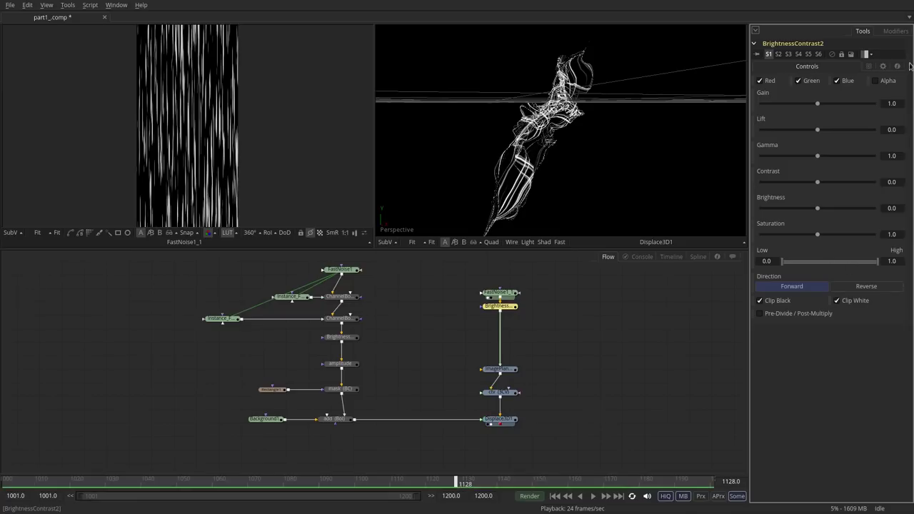
left_click(885, 80)
left_click(505, 312)
key("space")
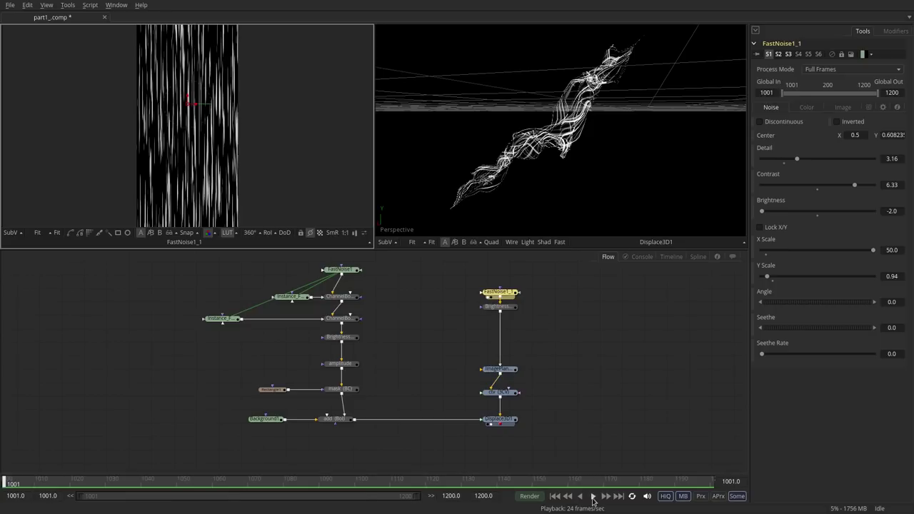
- Set FastNoise1_1's seethe rate to 0.5 and play back the animated streaks
left_click_drag(761, 354, 817, 355)
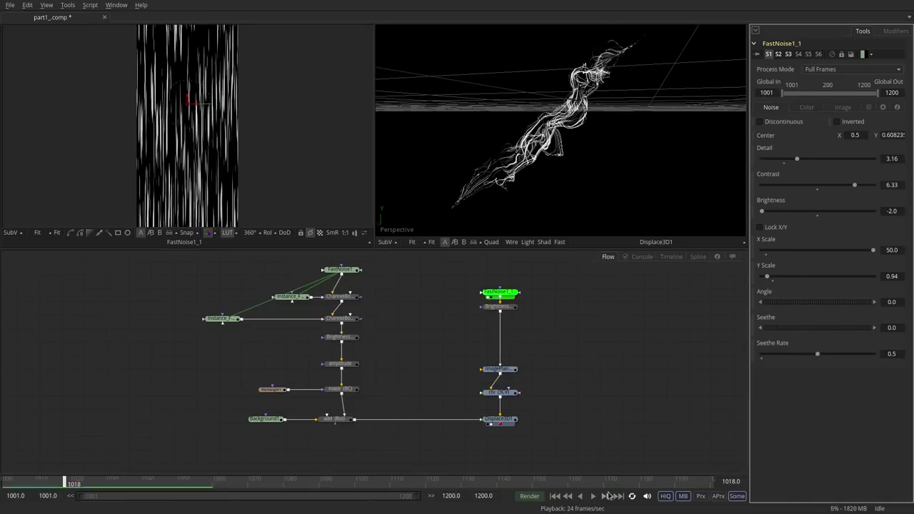
key("space")
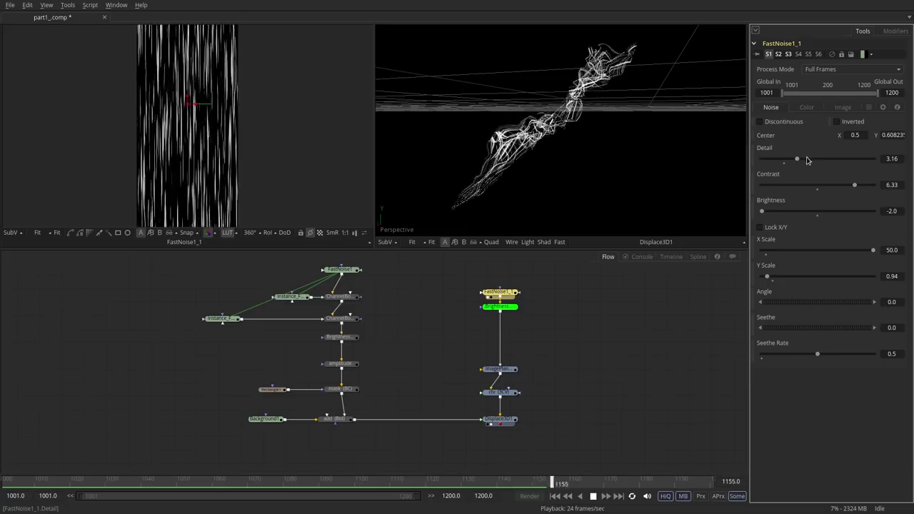
left_click(592, 496)
- Drive FastNoise1_1's center with the expression Point(0.5, time*0.05), play it back, and set its Y scale to about 1.03
left_click_drag(188, 96, 190, 129)
right_click(799, 135)
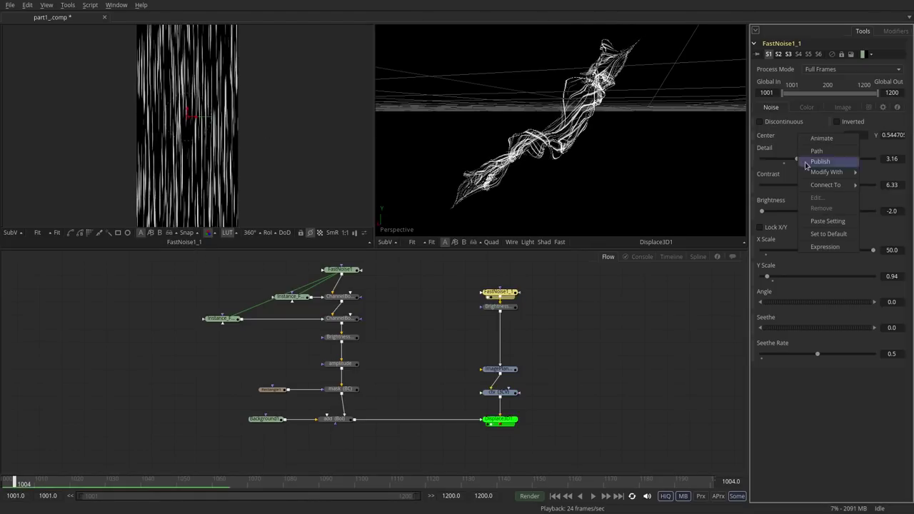
left_click(824, 246)
left_click_drag(801, 146, 847, 154)
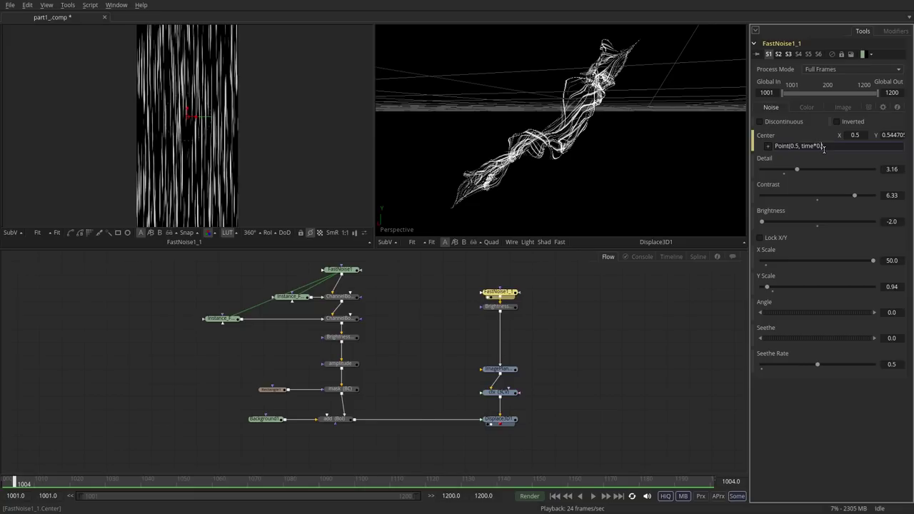
left_click(584, 355)
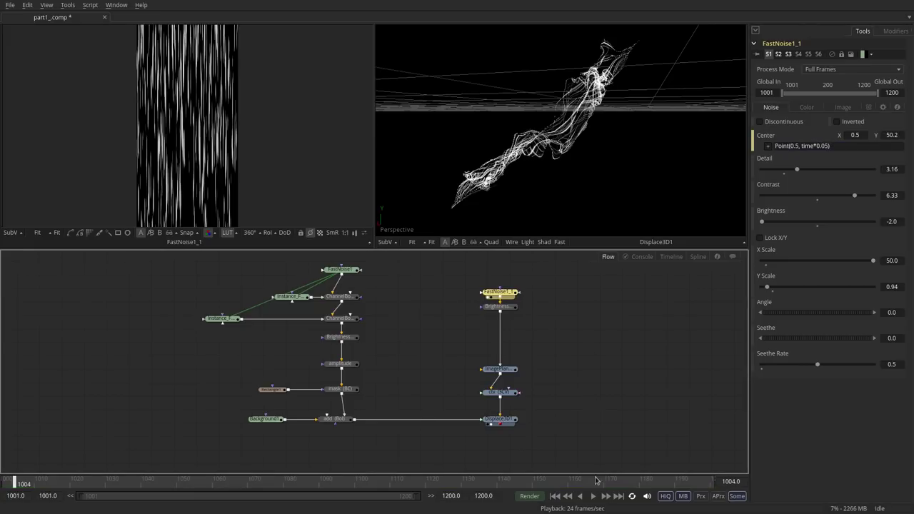
left_click(592, 497)
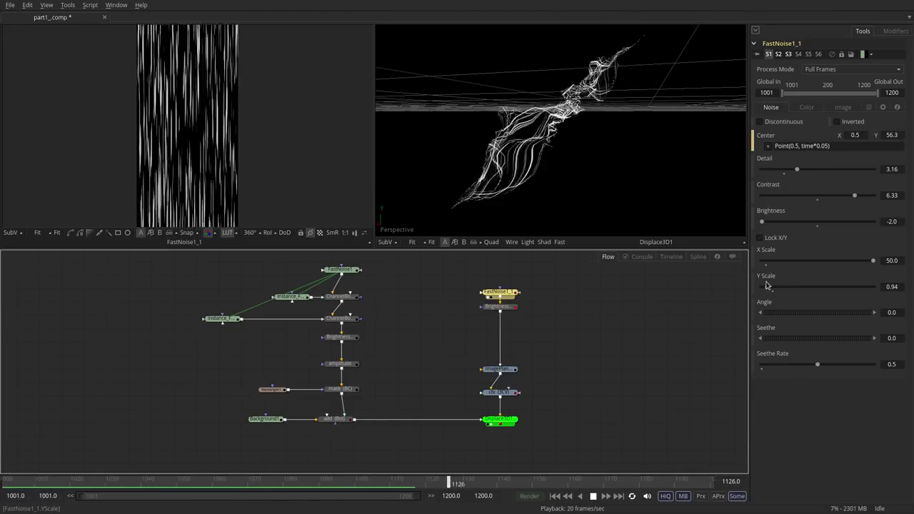
left_click_drag(767, 287, 770, 289)
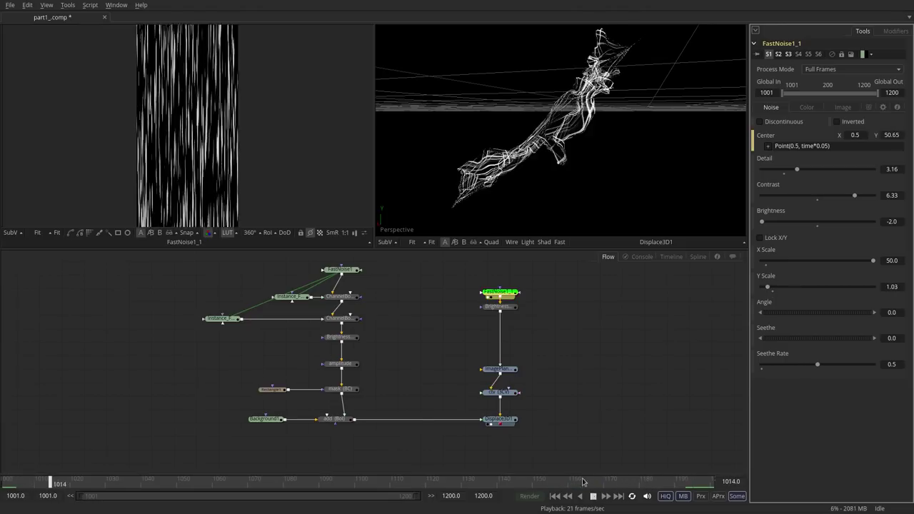
- Set FastNoise1's detail to about 6.58 and scale to about 0.722, and play back the displaced strands
left_click(353, 272)
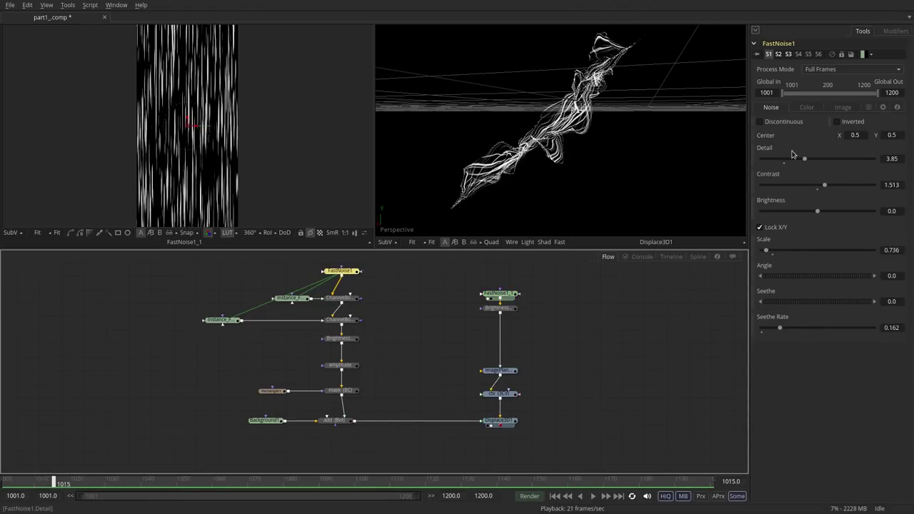
left_click_drag(804, 159, 814, 160)
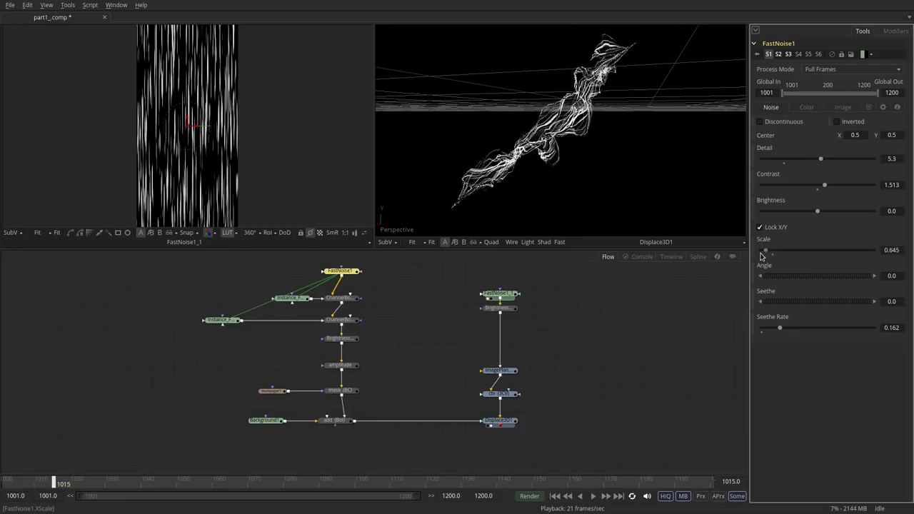
left_click(340, 364)
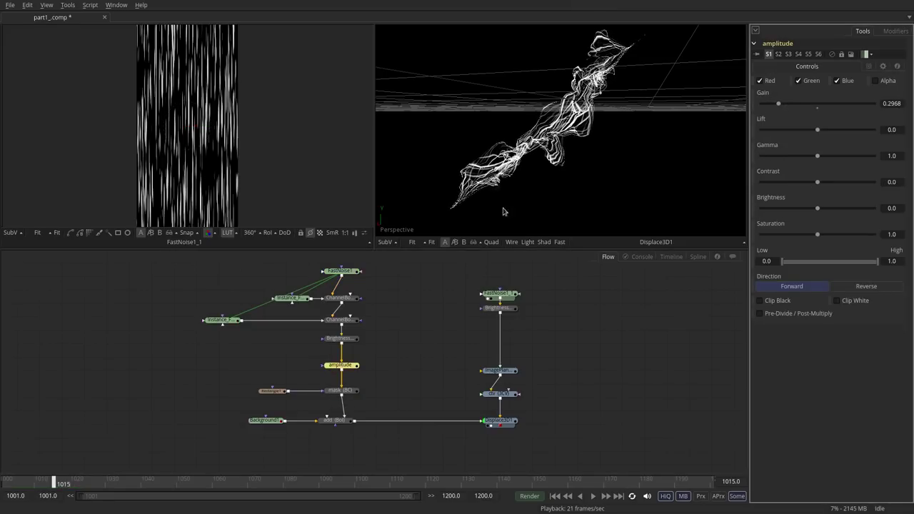
left_click(341, 271)
left_click_drag(822, 164, 835, 159)
left_click(592, 495)
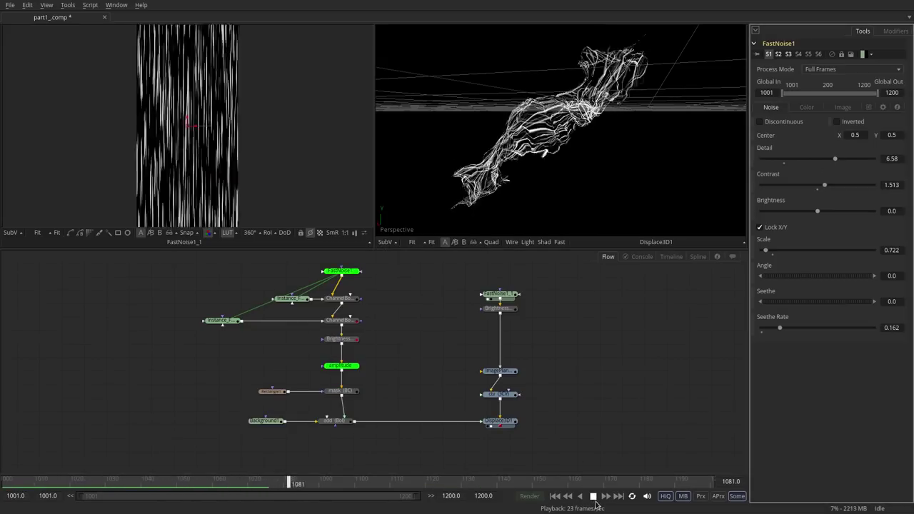
left_click(593, 496)
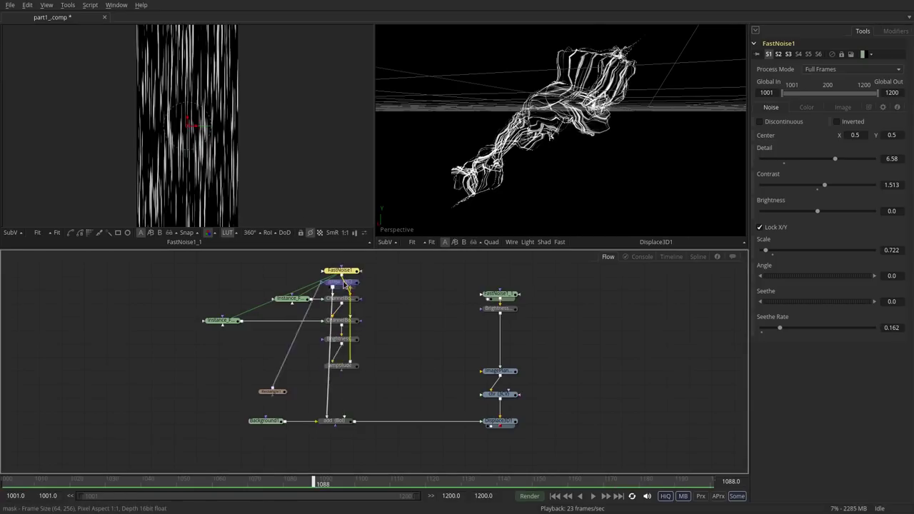
- View the mask node's output, drive FastNoise1's center with the expression Point(0.5, time*0.02), and play back the animation
left_click_drag(321, 223, 200, 69)
right_click(790, 136)
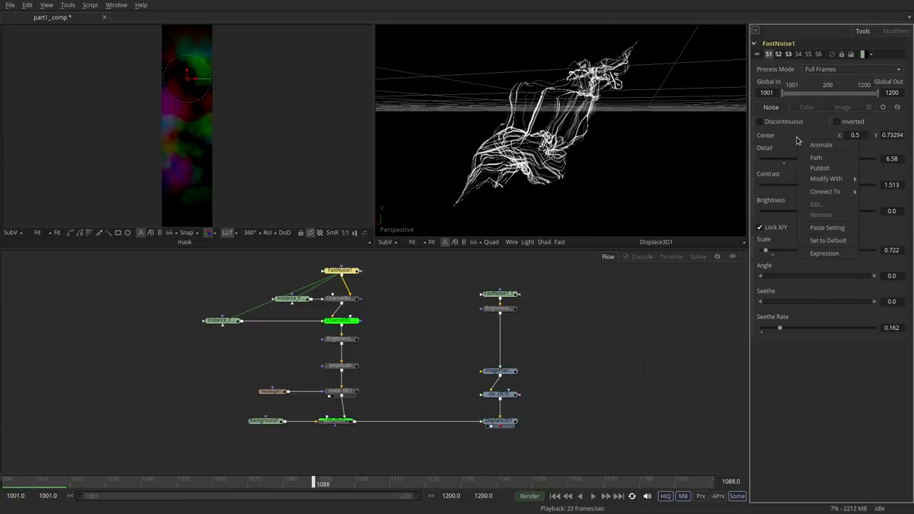
left_click(811, 249)
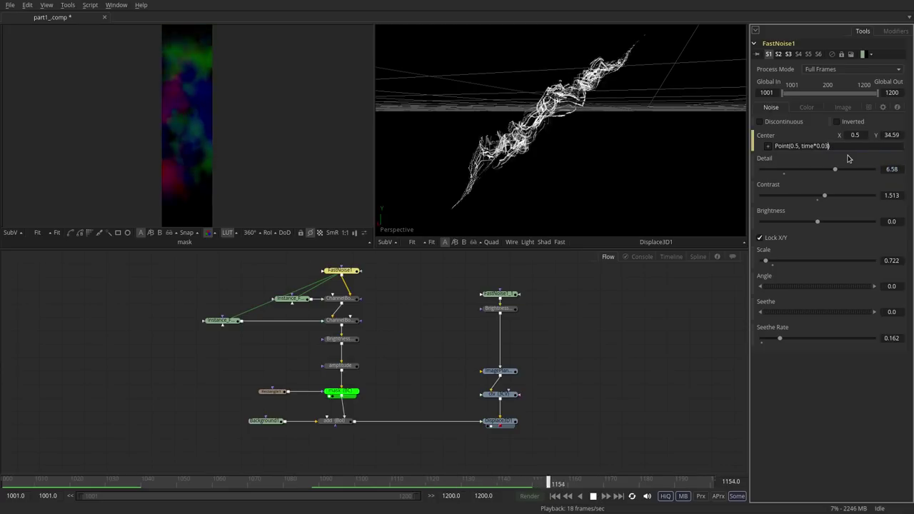
key("BackSpace")
type("2")
key("Tab")
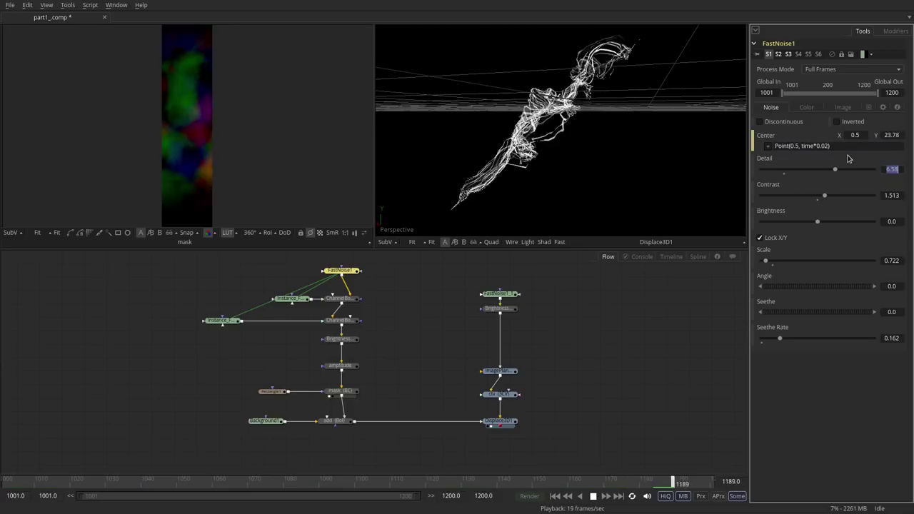
left_click(659, 383)
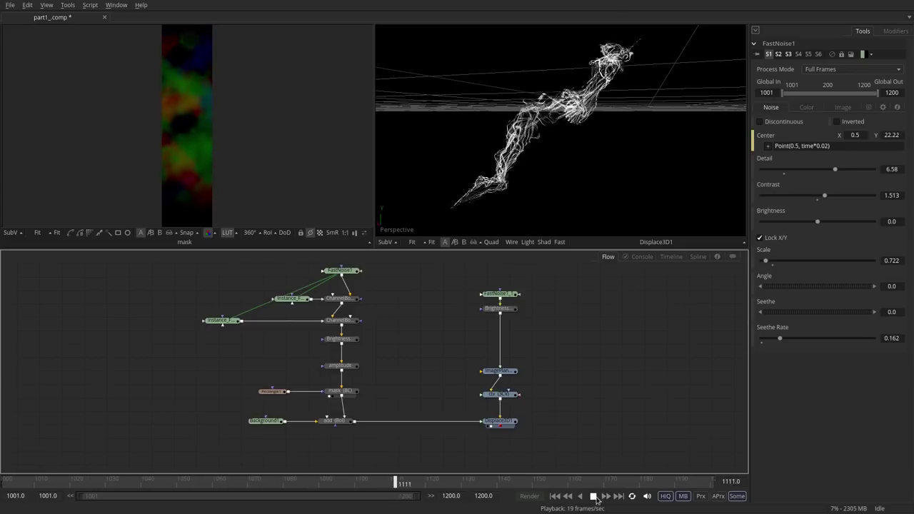
key("space")
- Insert two consecutive Transform nodes between BrightnessContrast2 and the image plane, and show Transform2 in the 2D viewer
left_click(501, 310)
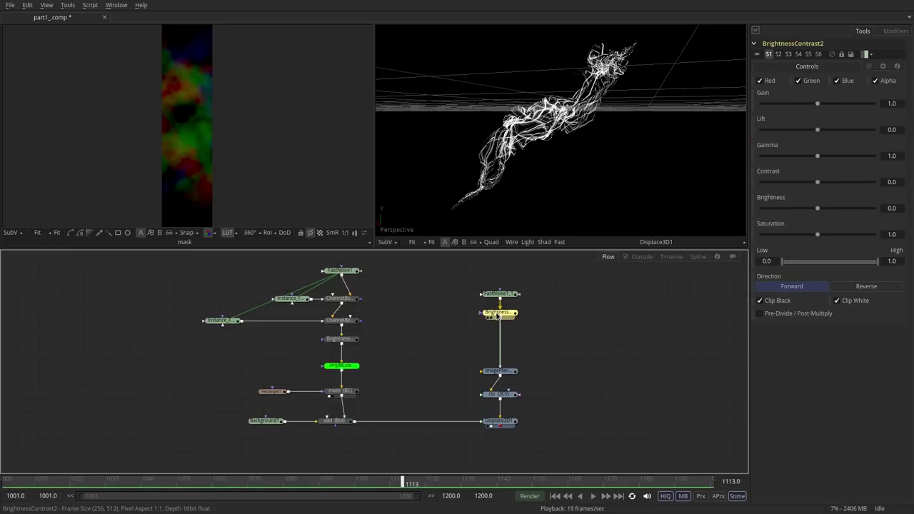
key("t")
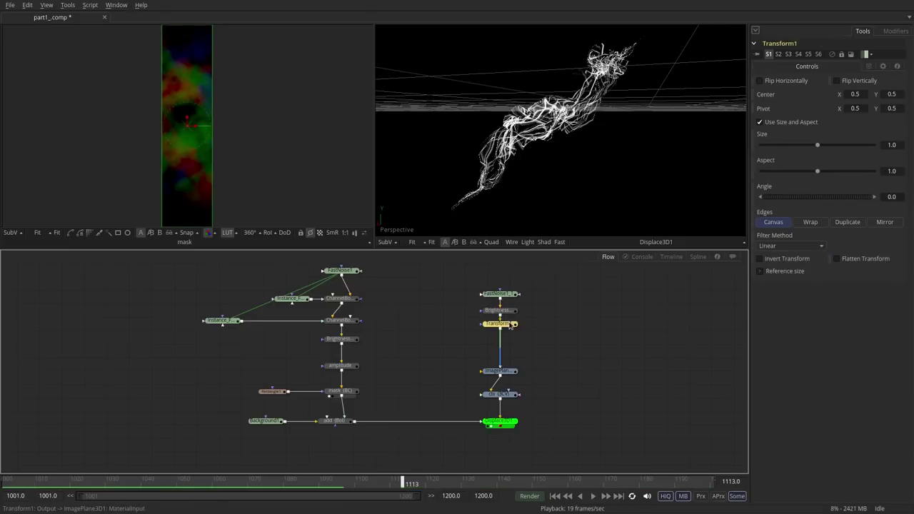
key("ctrl+v")
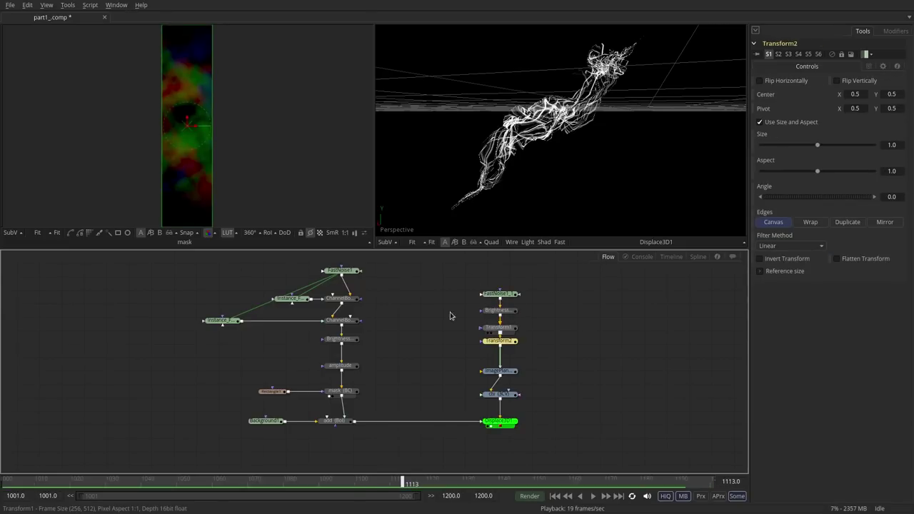
scroll(452, 311, "up", 2)
left_click_drag(509, 349, 275, 147)
scroll(254, 108, "down", 3)
scroll(198, 100, "up", 2)
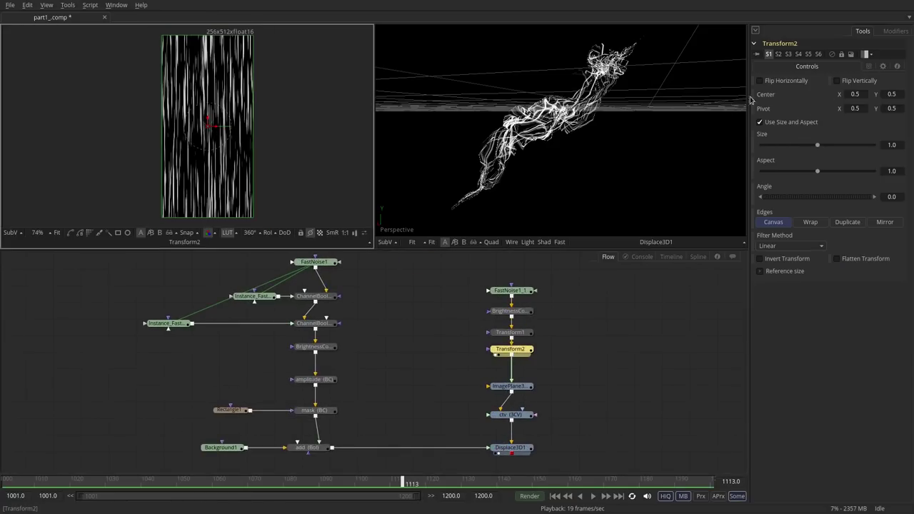
- Offset the streaks vertically in opposite directions, with center Y about 0.555 on Transform1 and about 0.471 on Transform2
left_click(510, 332)
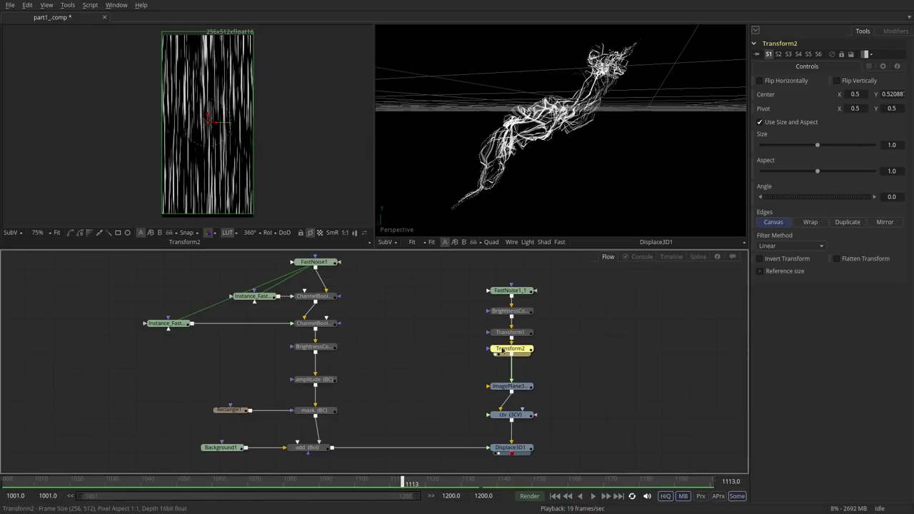
left_click_drag(206, 121, 207, 128)
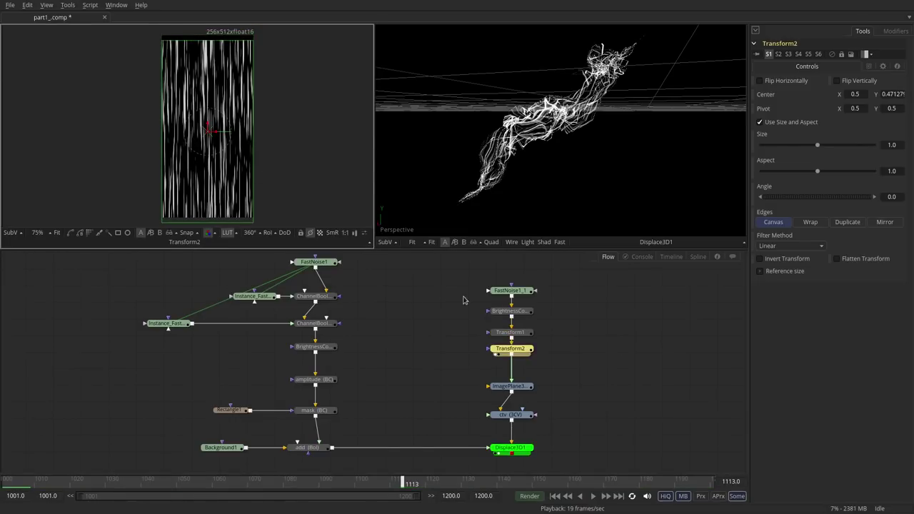
left_click(510, 332)
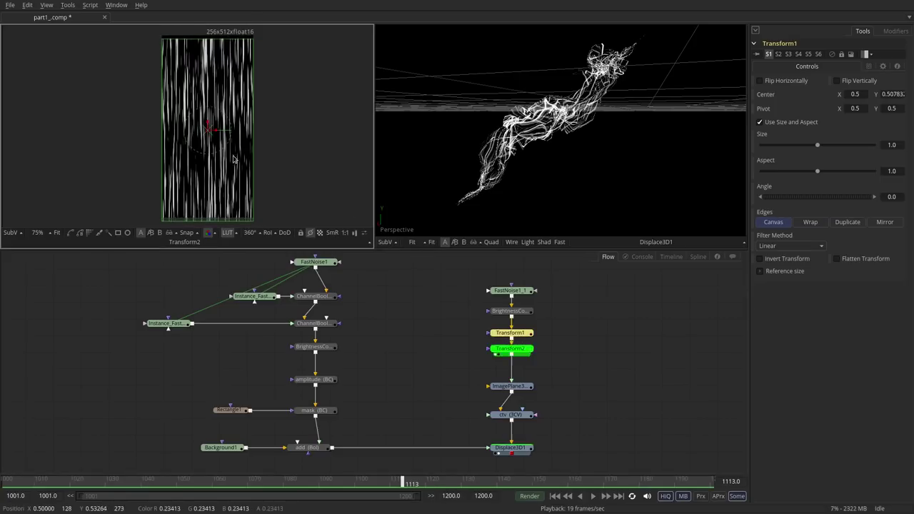
key("ctrl+z")
left_click(510, 333)
left_click_drag(207, 126, 207, 116)
left_click(499, 349)
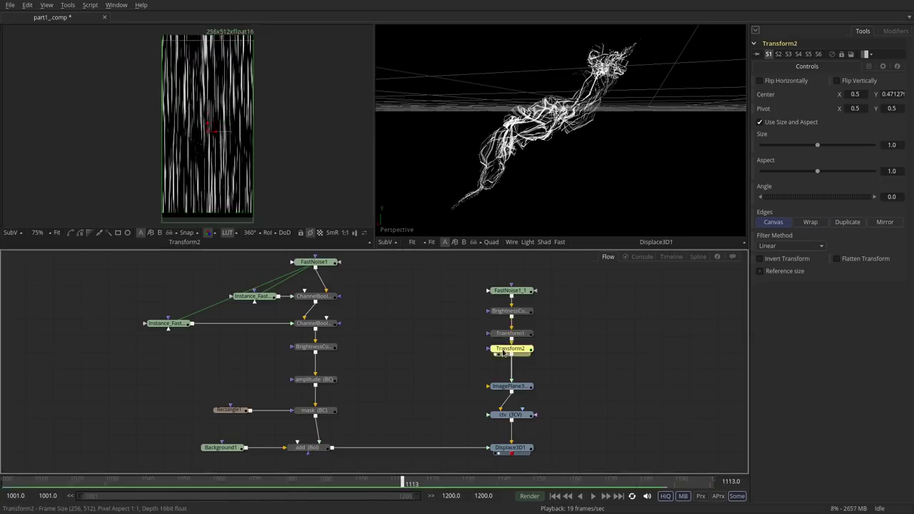
- Exclude the green and blue channels from Transform1 so that it processes only red and alpha
left_click(509, 335)
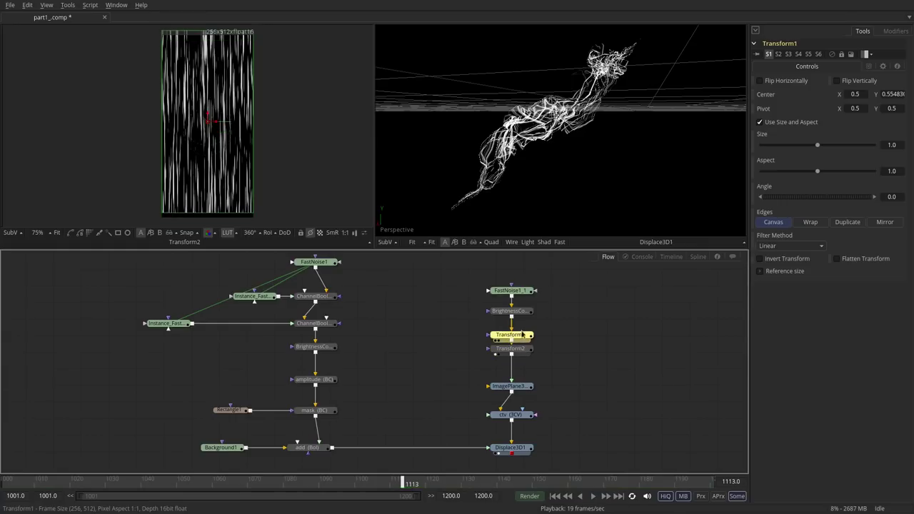
left_click(867, 66)
left_click(798, 107)
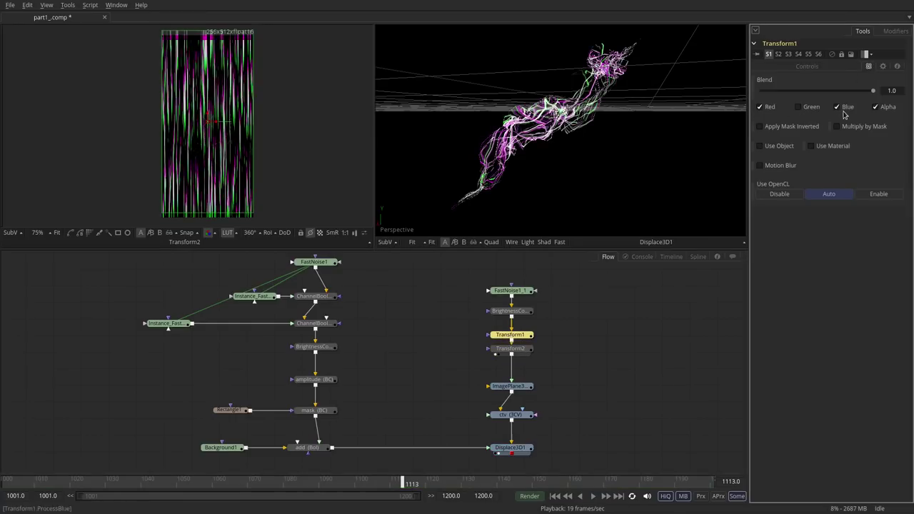
scroll(230, 130, "up", 5)
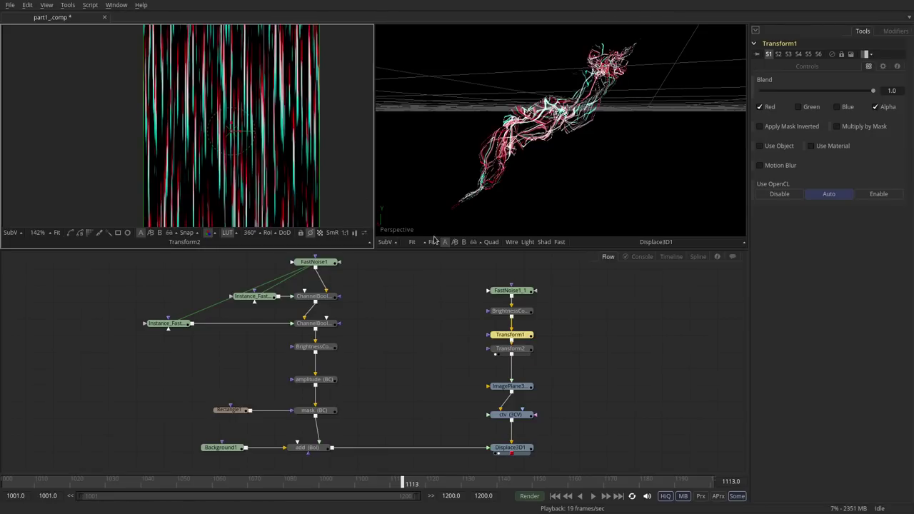
- Exclude the red and green channels from Transform2 so that it processes only blue and alpha
left_click(510, 348)
left_click(868, 66)
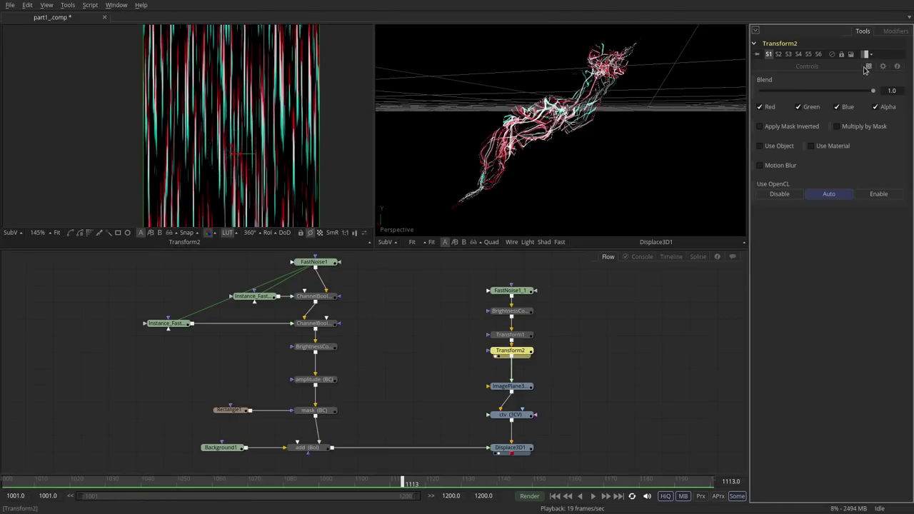
left_click(770, 107)
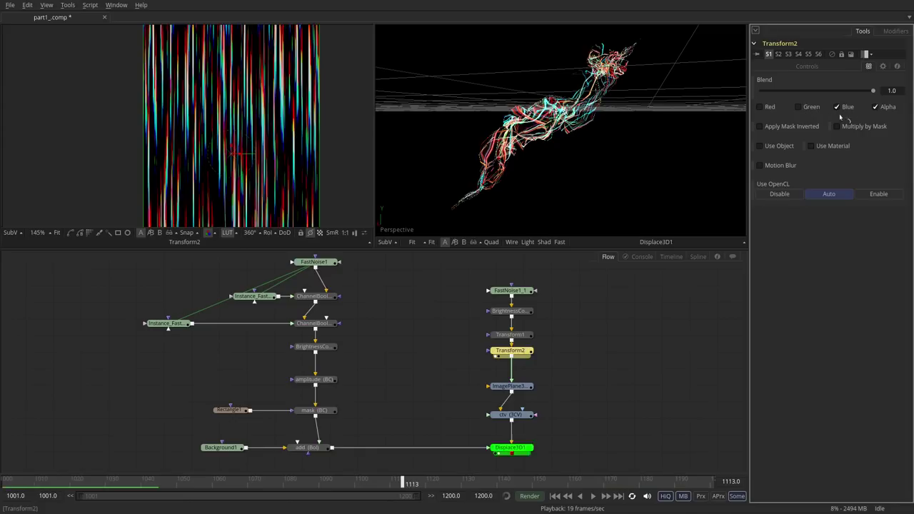
- Fine-tune the vertical centers of Transform2 and Transform1 for tighter color fringing, and play back the strands in 3D
left_click(230, 146)
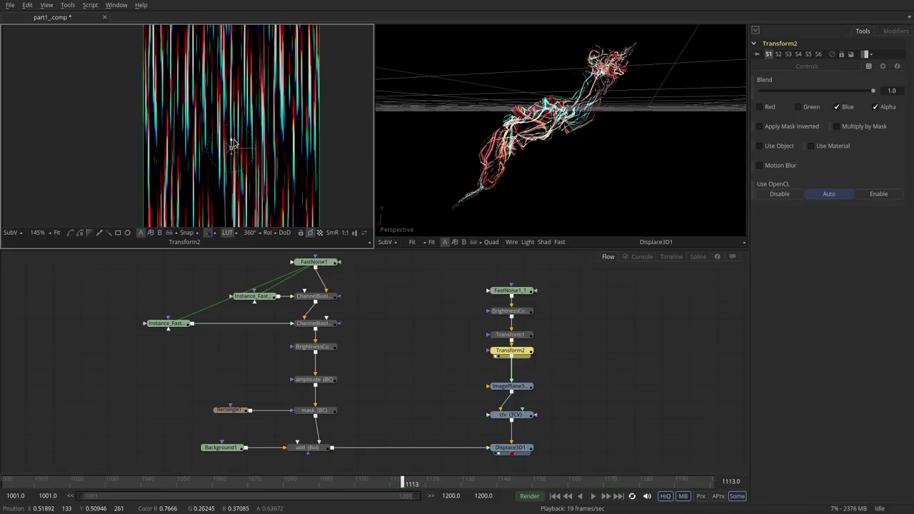
left_click(511, 335)
left_click(234, 120)
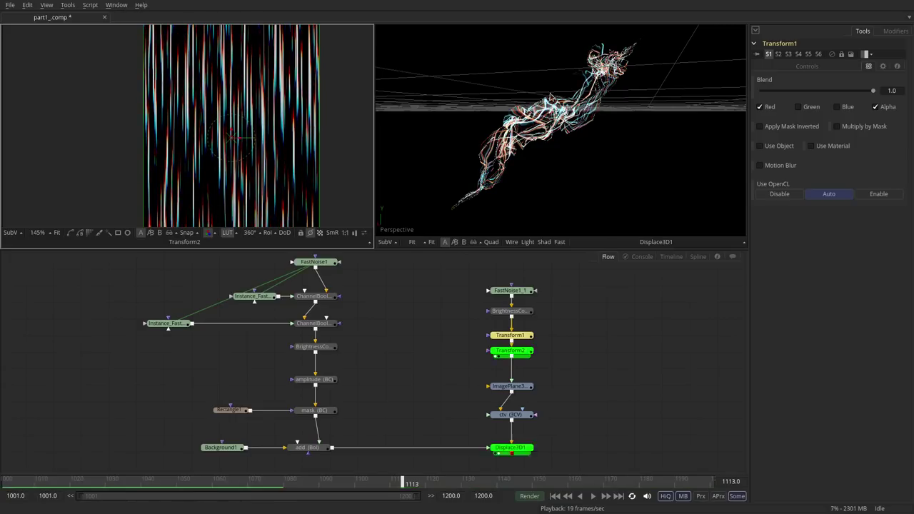
left_click(392, 333)
mouse_move(480, 168)
left_mouse_down()
mouse_move(487, 151)
mouse_move(490, 160)
left_mouse_up()
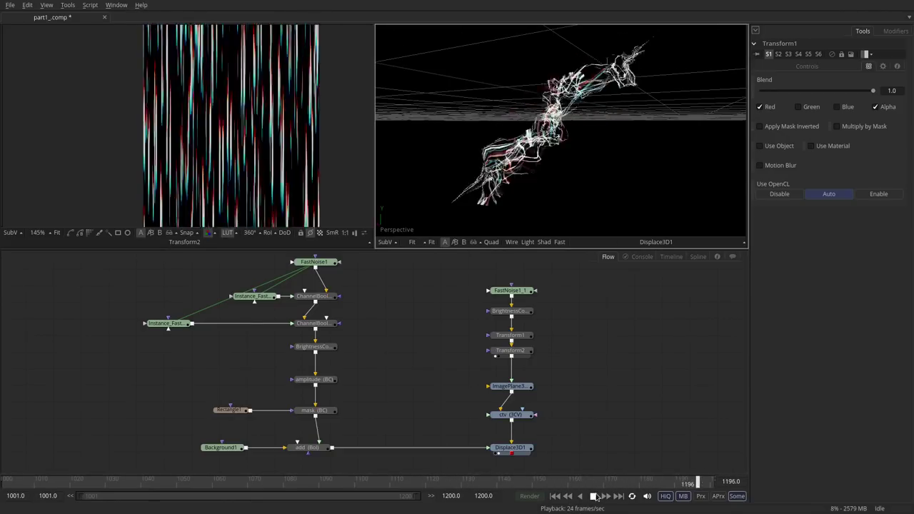
- Insert a ColorCorrector after Transform2 and tint its shadows blue at strength 1.0, with shadow saturation about 1.73
left_click(461, 286)
left_click_drag(459, 286, 505, 335)
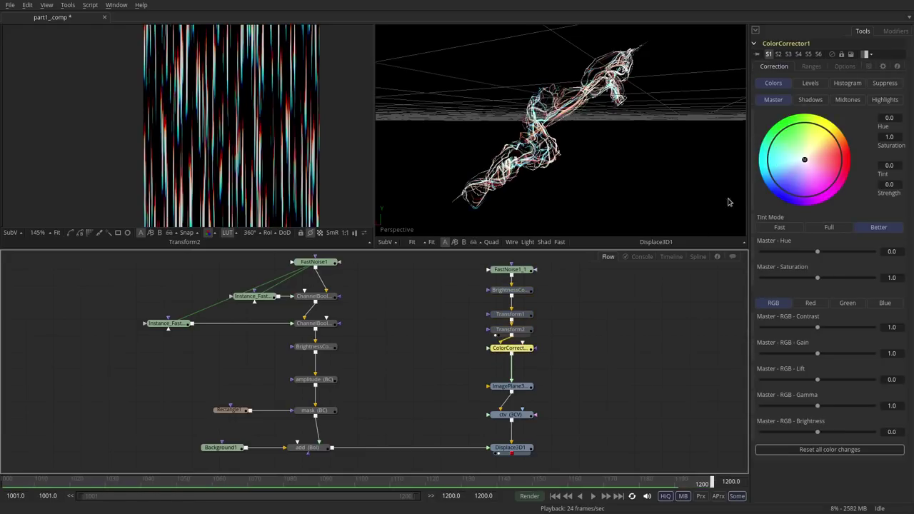
left_click(811, 101)
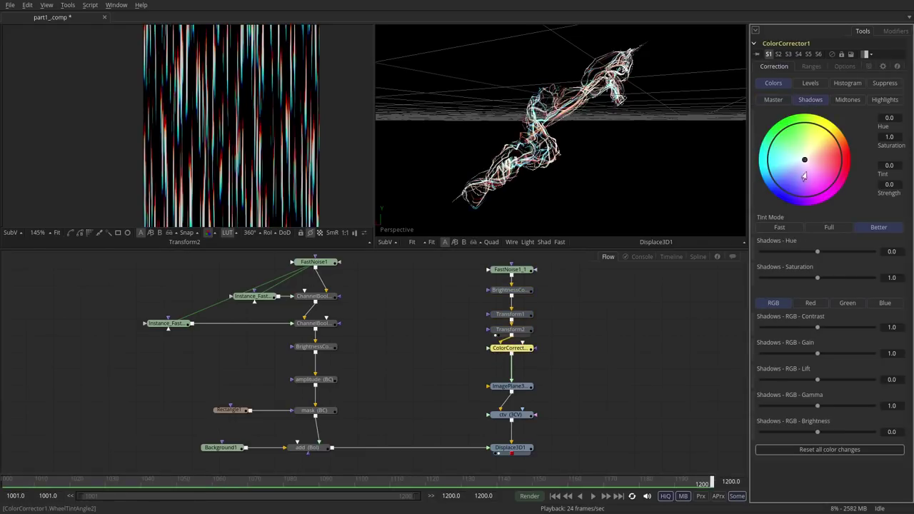
left_click_drag(798, 184, 783, 180)
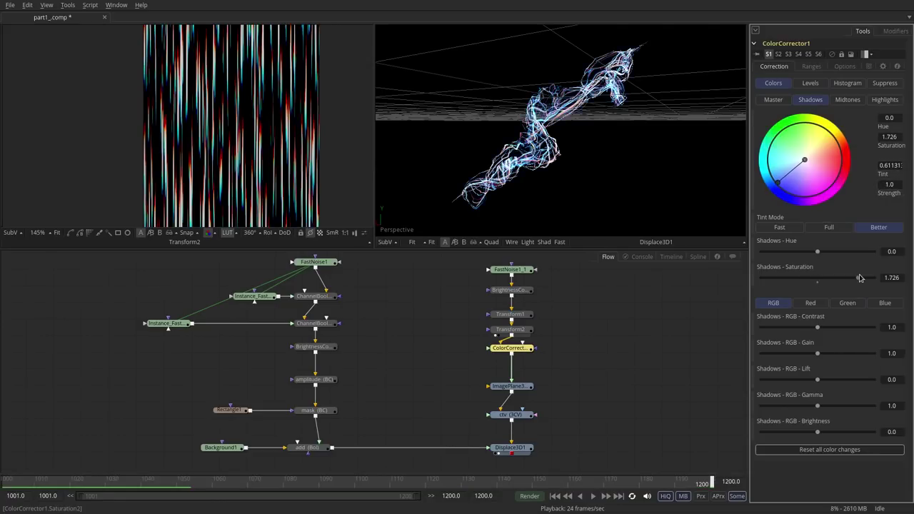
- Raise the color corrector's highlights gain to about 1.1 and play back the strands
left_click(883, 100)
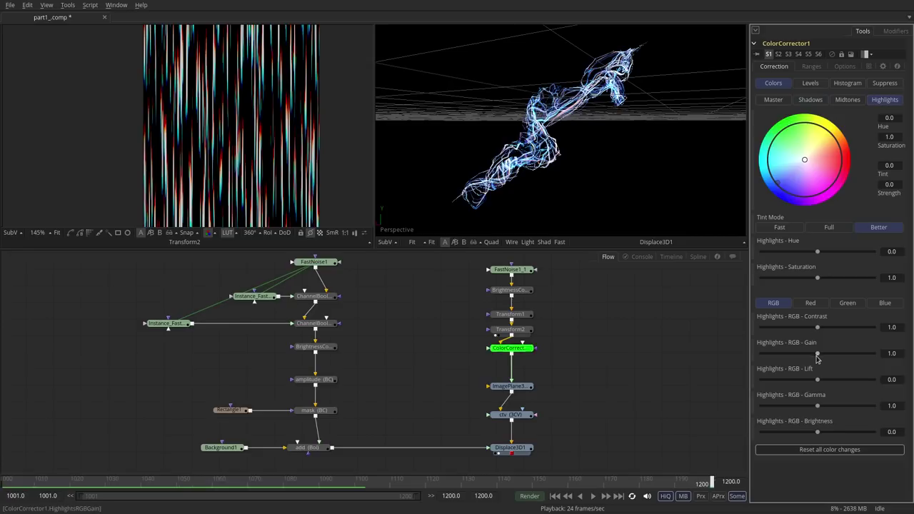
mouse_move(818, 357)
left_mouse_down()
mouse_move(864, 344)
mouse_move(825, 359)
left_mouse_up()
left_click(589, 469)
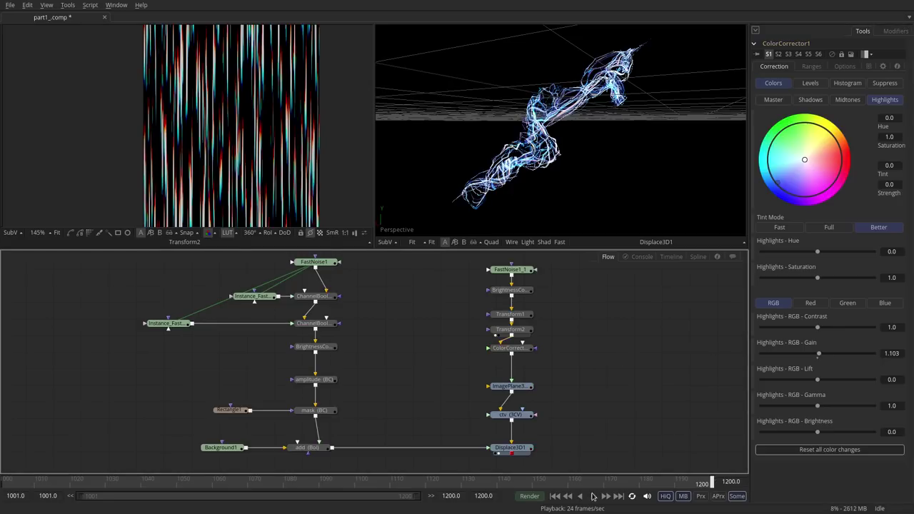
left_click(592, 496)
- Insert a Gaussian Blur after the color corrector with size about 21.8 and blend about 0.46, and play back the result
left_click(513, 351)
key("b")
left_click_drag(763, 140, 800, 140)
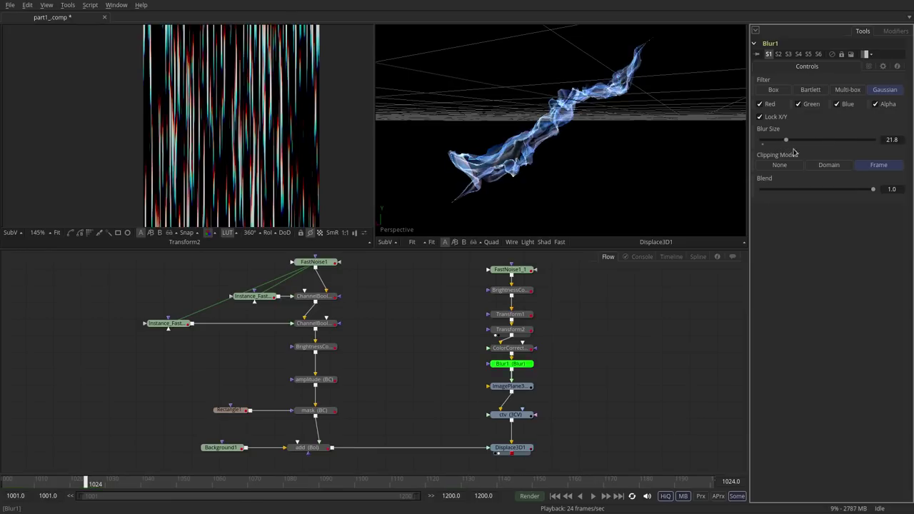
left_click_drag(872, 189, 816, 190)
left_click_drag(628, 123, 557, 177)
left_click(593, 495)
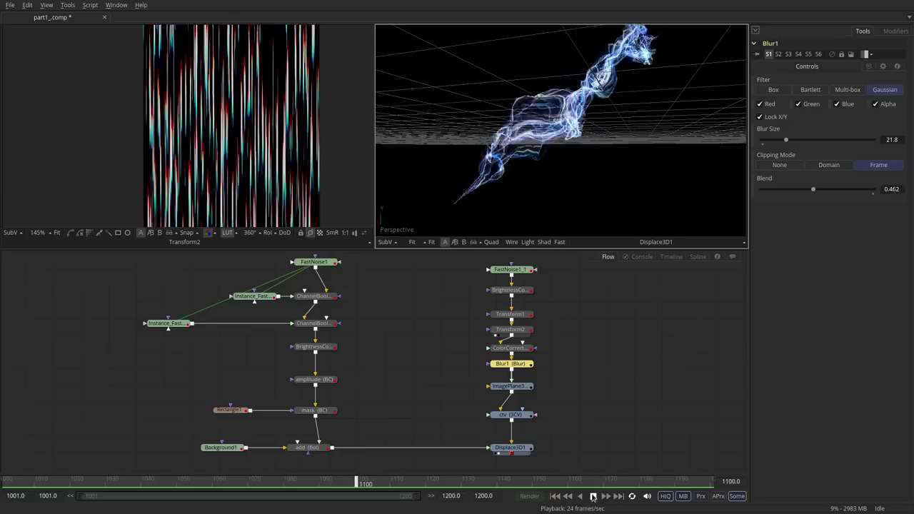
- Try moving both end points of the ctv node across the 3D scene to test how the strands follow
left_click(510, 415)
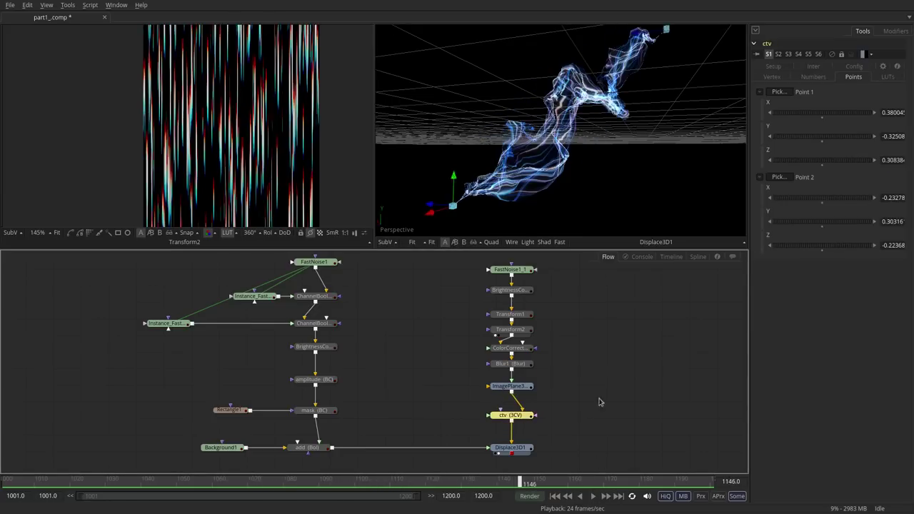
scroll(653, 116, "down", 3)
left_click_drag(641, 52, 415, 56)
left_click_drag(474, 192, 665, 214)
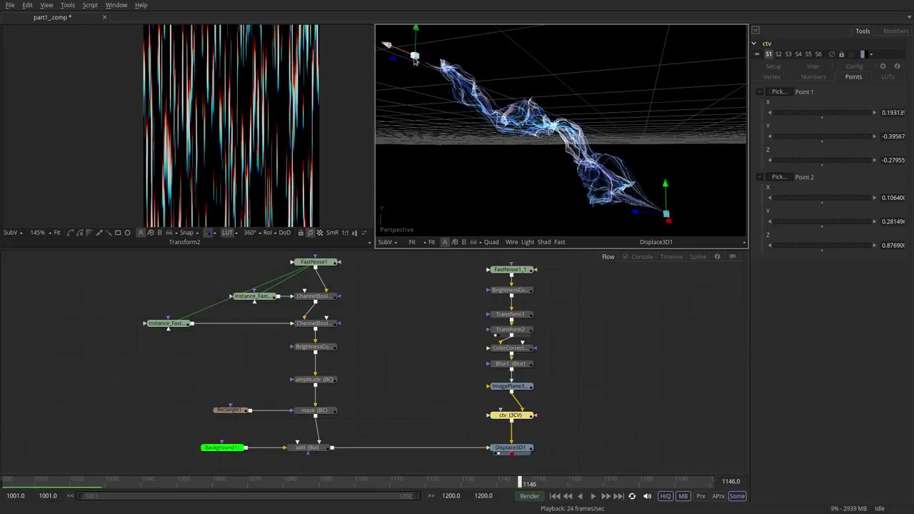
left_click_drag(414, 61, 638, 40)
left_click_drag(667, 219, 443, 209)
- View the mask node's output and move Rectangle1 up to a center Y of about 0.837
left_click(230, 410)
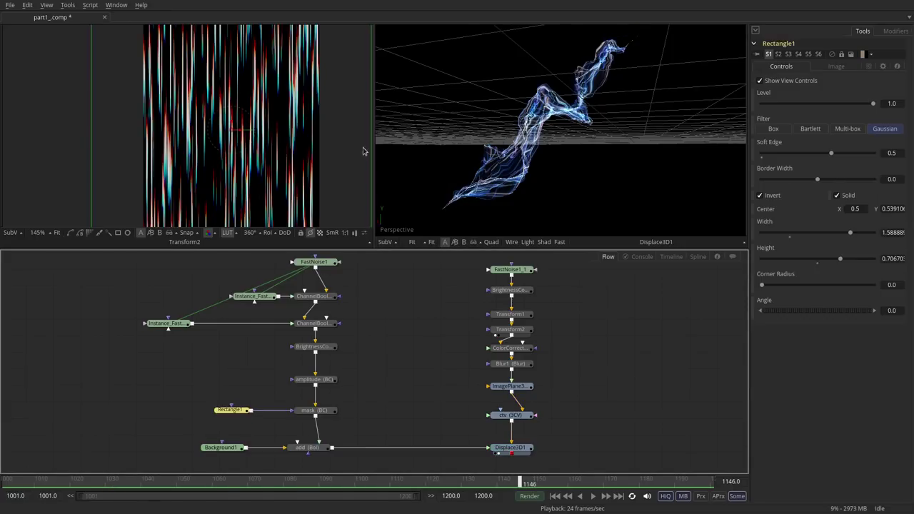
left_click(312, 411)
left_click_drag(310, 413, 246, 107)
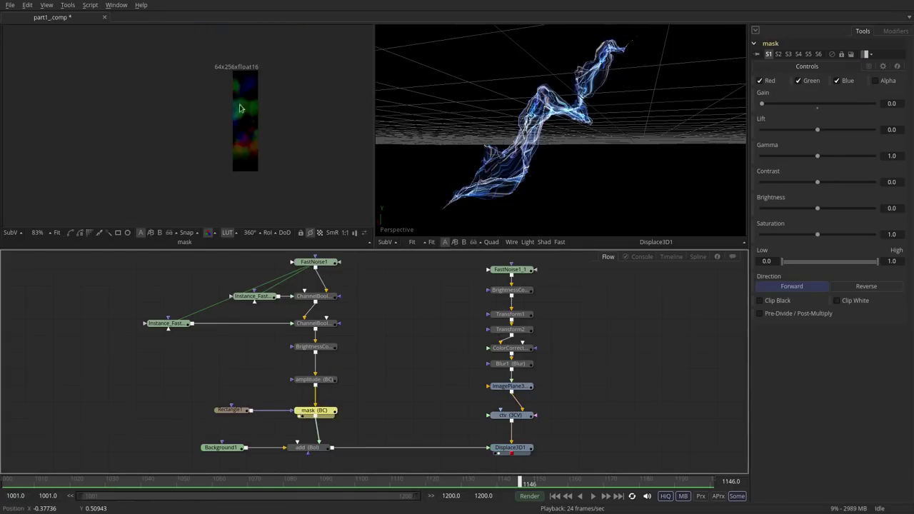
scroll(250, 106, "up", 2)
left_click(231, 411)
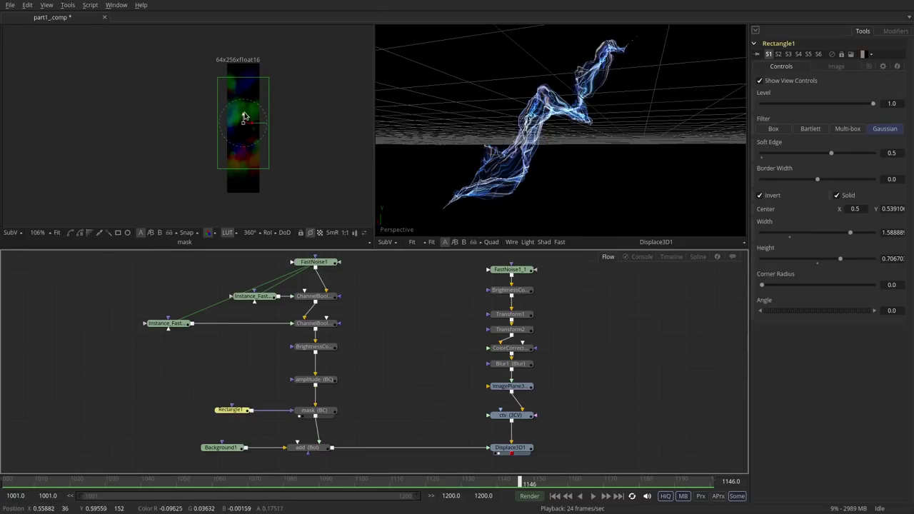
left_click_drag(243, 120, 248, 80)
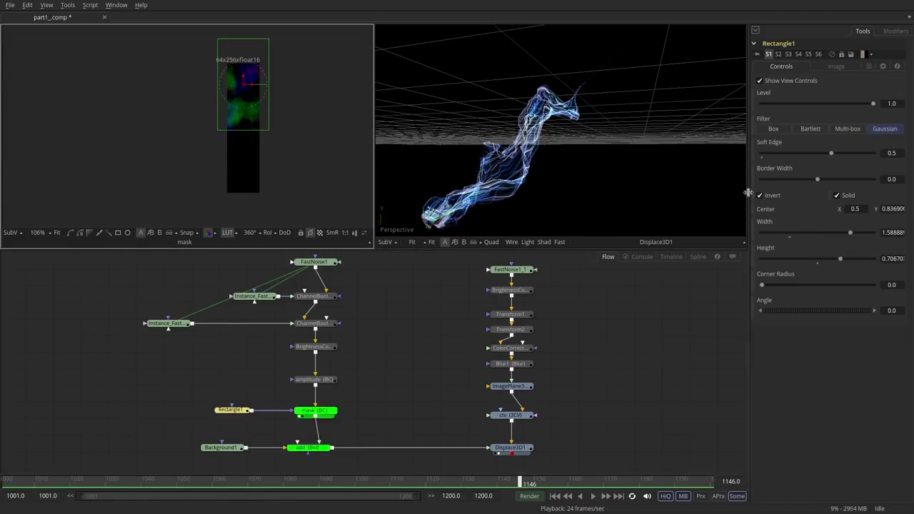
- Set Rectangle1's soft edge to 0.8 and enlarge it to about 2.0 wide by 0.905 high while playing back
left_click_drag(830, 153, 872, 153)
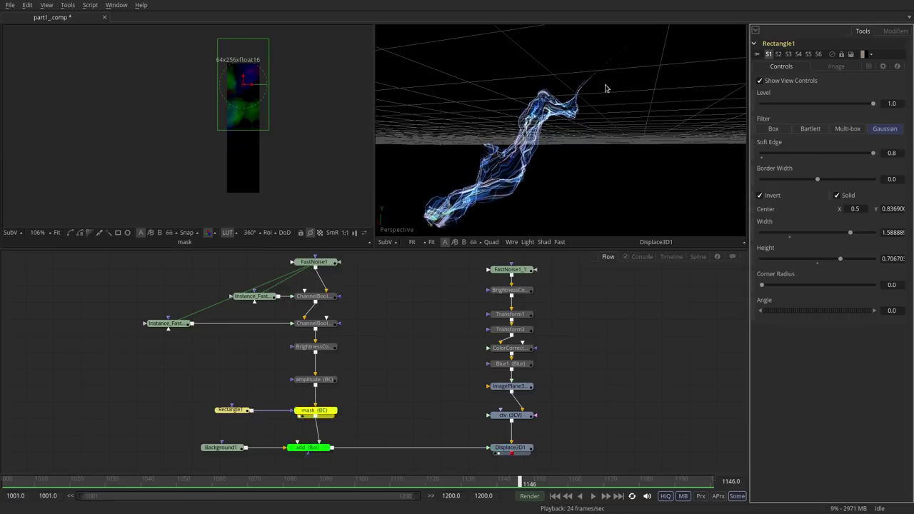
left_click(593, 496)
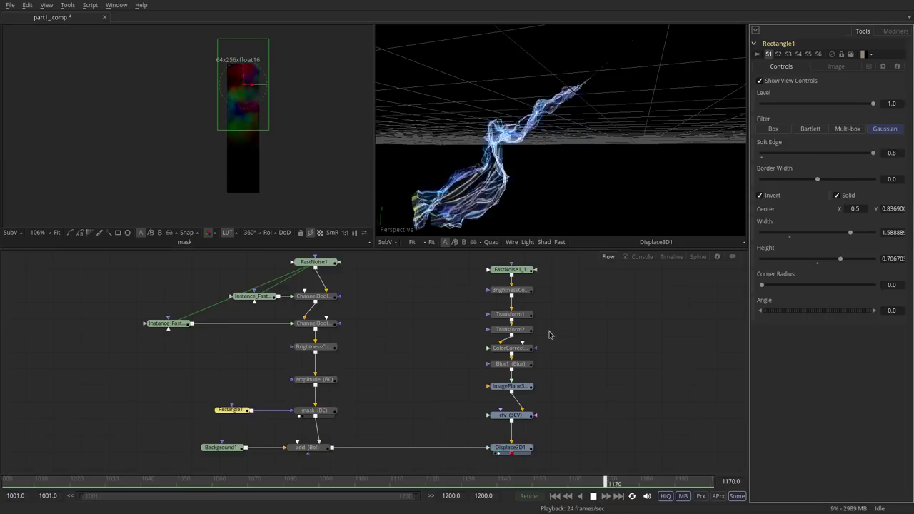
mouse_move(269, 130)
left_mouse_down()
mouse_move(289, 167)
mouse_move(275, 126)
mouse_move(263, 138)
mouse_move(276, 143)
left_mouse_up()
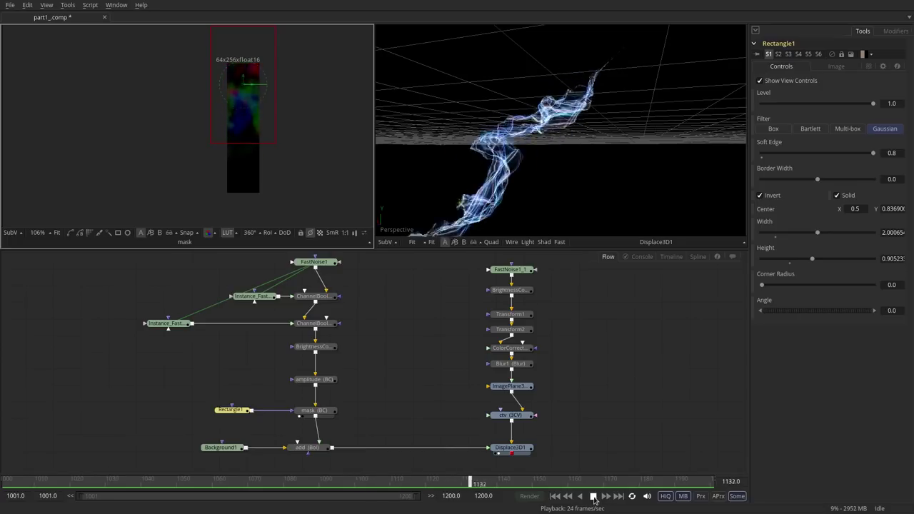
left_click(592, 496)
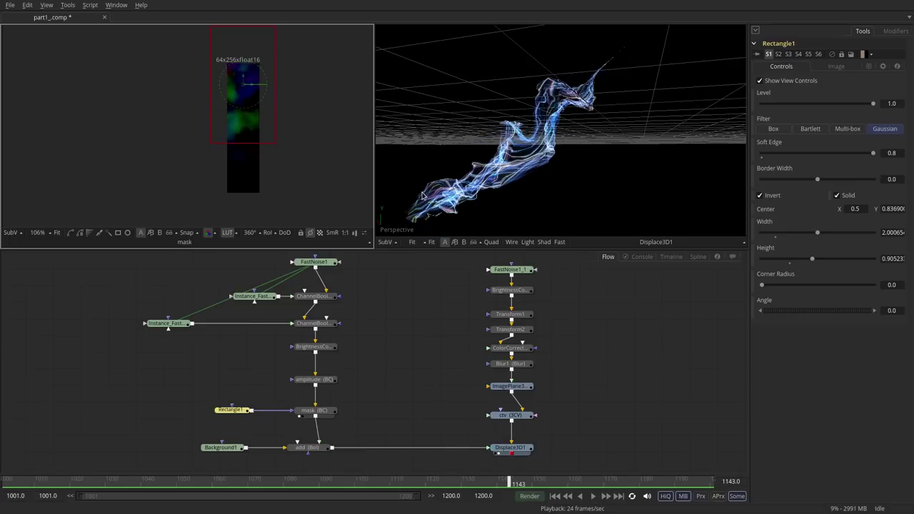
- Insert a BrightnessContrast node after Blur1, mask it with a new Rectangle, and view its output
left_click_drag(422, 197, 517, 226)
left_click_drag(441, 372, 585, 229)
mouse_move(506, 374)
left_mouse_down()
mouse_move(505, 337)
mouse_move(511, 360)
left_mouse_up()
left_click(486, 354)
left_click(506, 336)
key("b")
left_click(118, 232)
left_click(506, 357)
key("1")
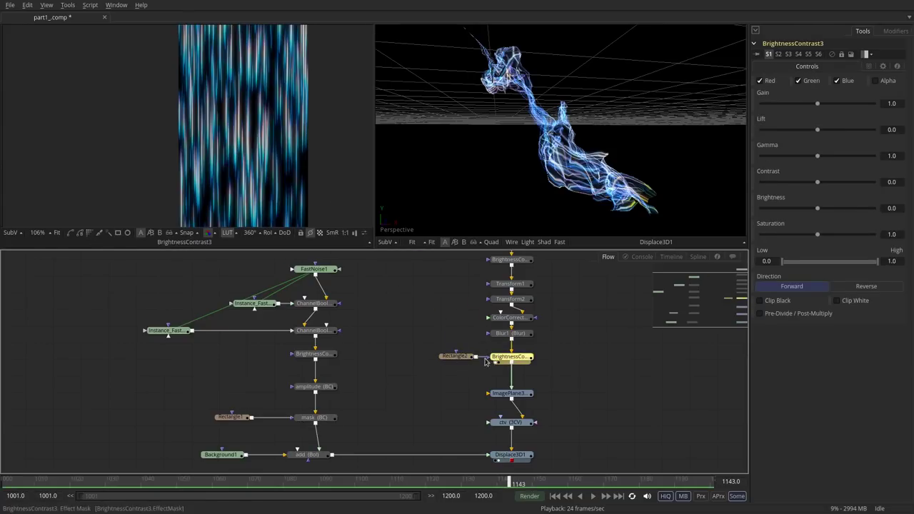
- Set BrightnessContrast3's gain to 5.0 within the Rectangle2 mask
left_click(464, 356)
scroll(261, 145, "down", 3)
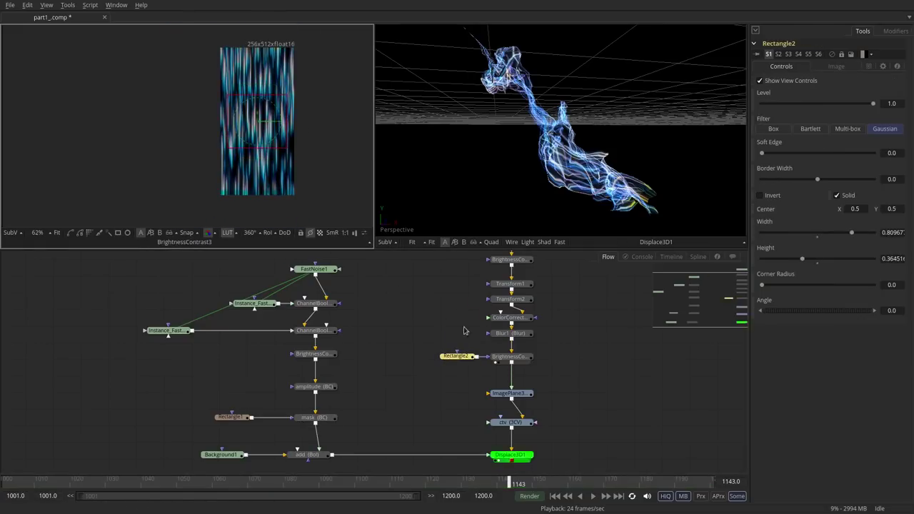
left_click(511, 356)
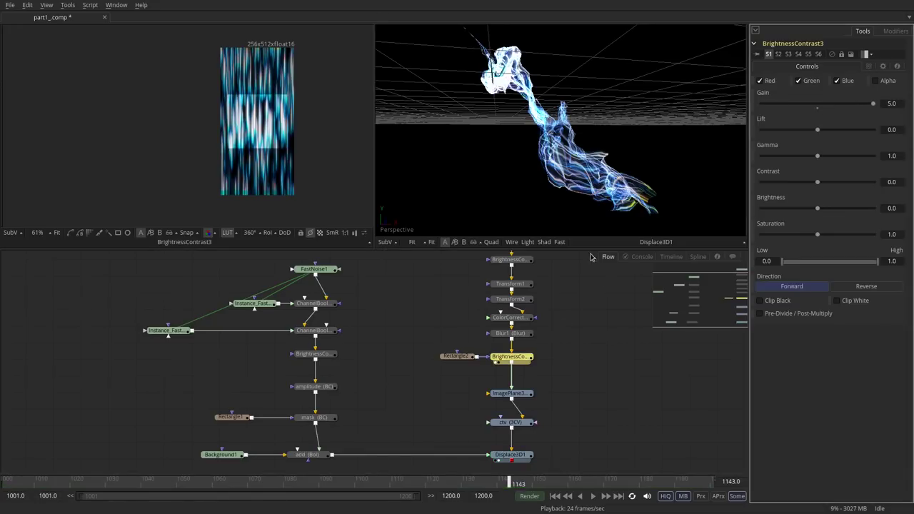
- Reshape Rectangle2 into a band along the streaks' top edge, center Y 1.0, about 1.44 by 0.087, with soft edge about 0.07
left_click(457, 356)
left_click_drag(258, 102, 307, 64)
left_click_drag(762, 154, 797, 160)
left_click_drag(315, 67, 311, 54)
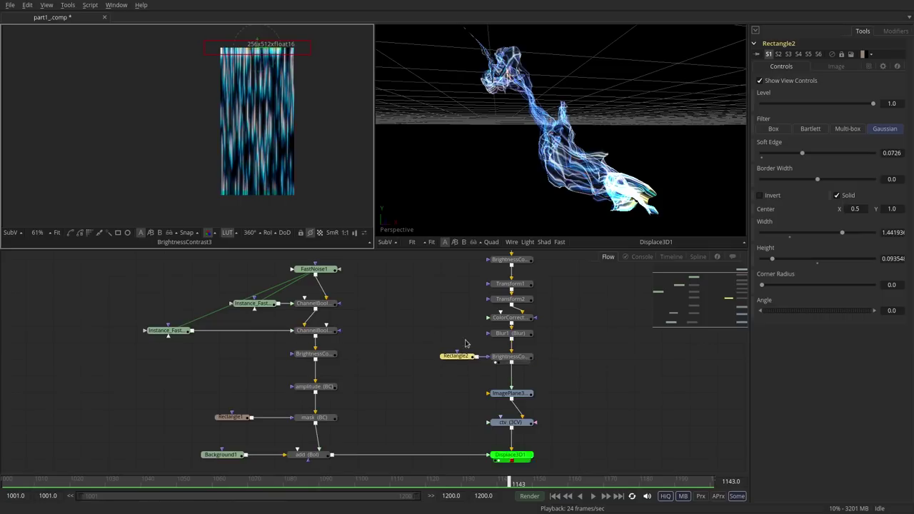
left_click_drag(258, 43, 258, 45)
- Set BrightnessContrast3's gain to 10
left_click(511, 356)
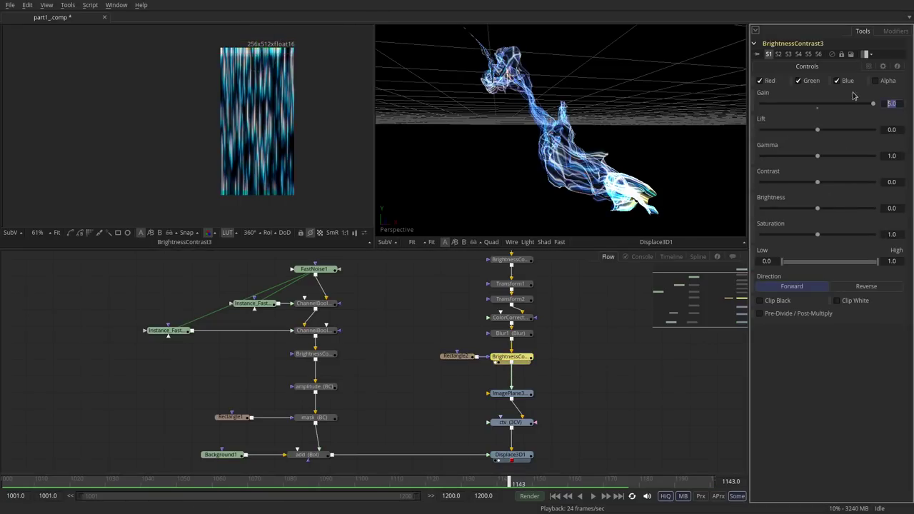
type("10")
key("Tab")
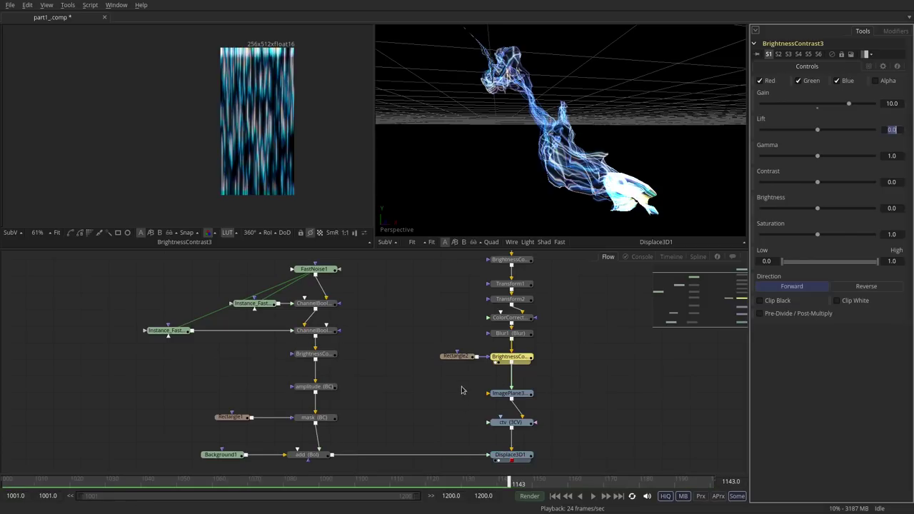
- Set Rectangle2's soft edge to 0.2 and play back the glowing strand end
left_click(461, 355)
left_click_drag(815, 155, 875, 155)
left_click(588, 419)
left_click(590, 497)
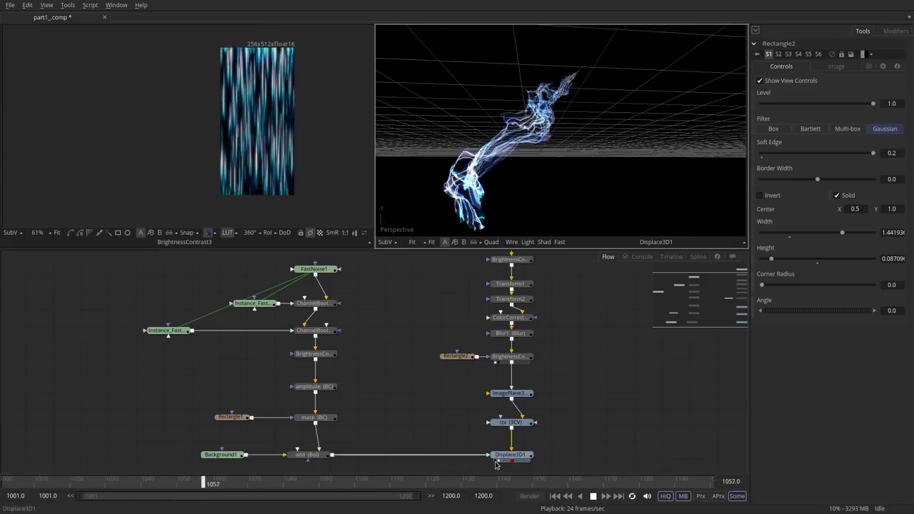
key("space")
- Reposition ctv's Point 1 to about (0.525, -0.017, -0.224) and Point 2 to about (-0.471, -0.598, 0.915), and play back
left_click(510, 422)
left_click_drag(468, 183, 515, 53)
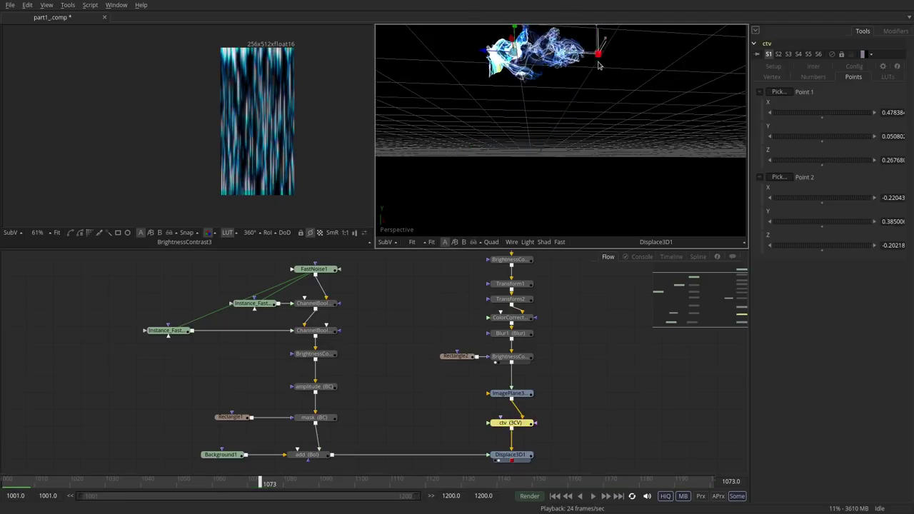
left_click_drag(597, 52, 421, 206)
left_click(593, 495)
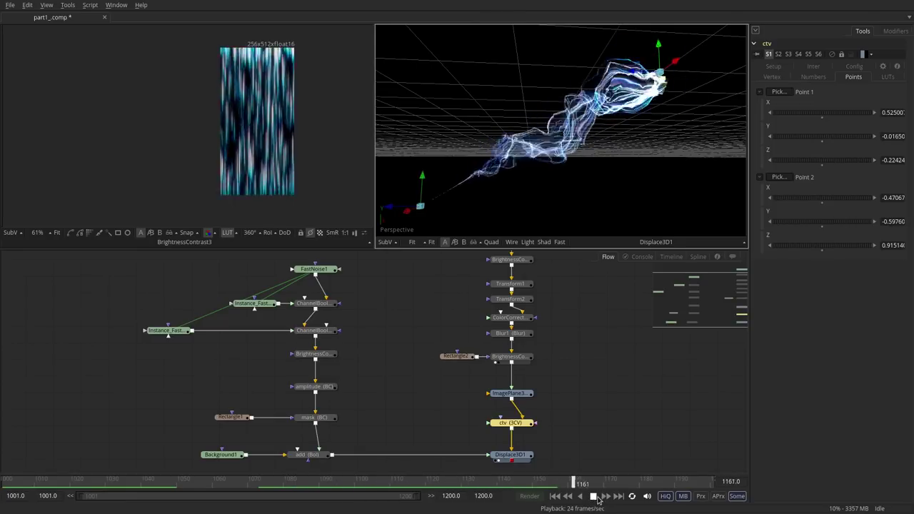
left_click(593, 496)
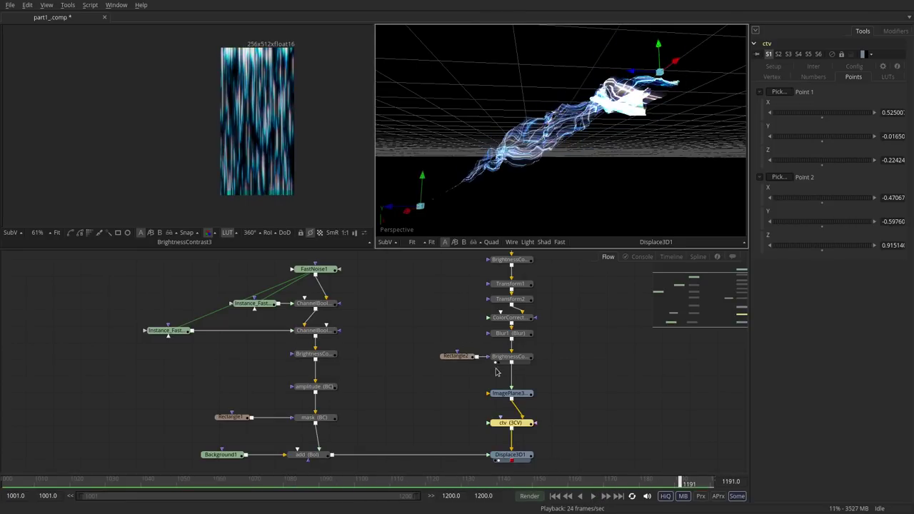
- Hide the ground grid in the 3D view for a clean close-up of the strands
left_click_drag(605, 169, 576, 185)
right_click(544, 59)
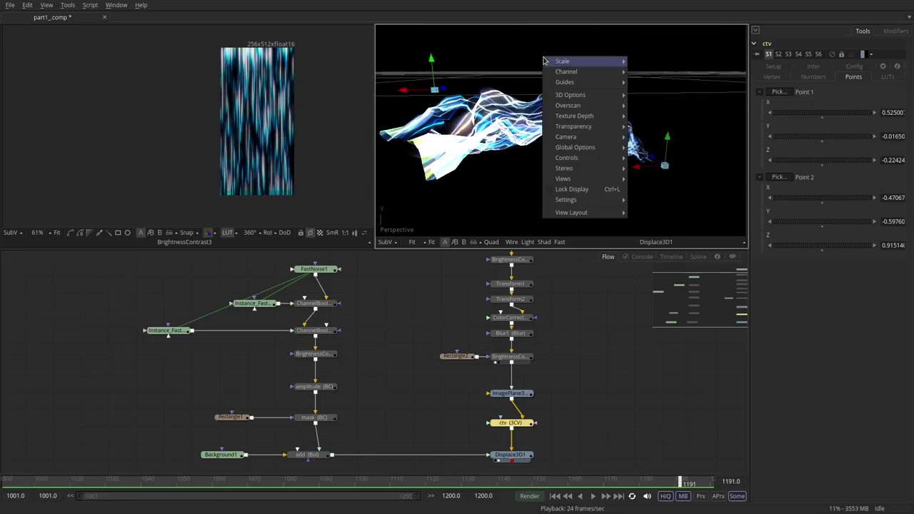
mouse_move(588, 97)
left_click(661, 171)
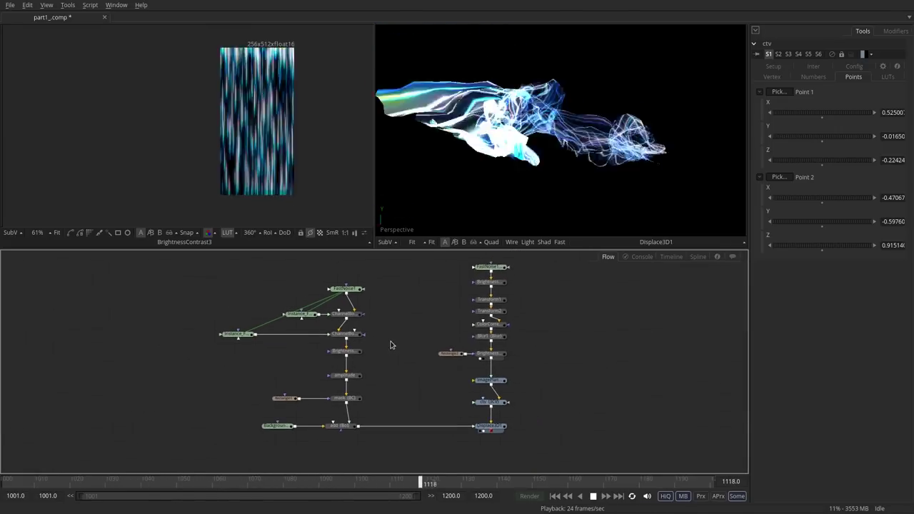
- View the add node's displacement map beside the strands, and stop playback to inspect frame 1030
mouse_move(340, 434)
left_mouse_down()
mouse_move(363, 314)
mouse_move(341, 434)
left_mouse_up()
key("1")
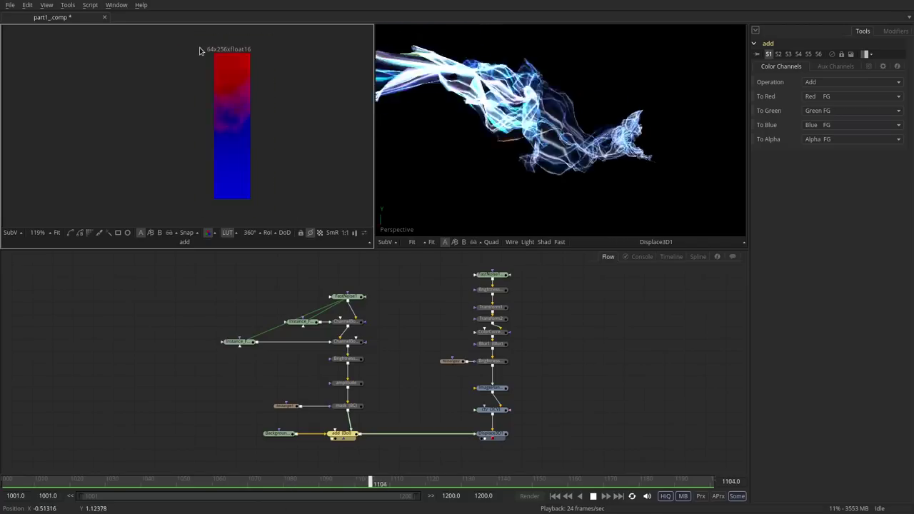
left_click(593, 496)
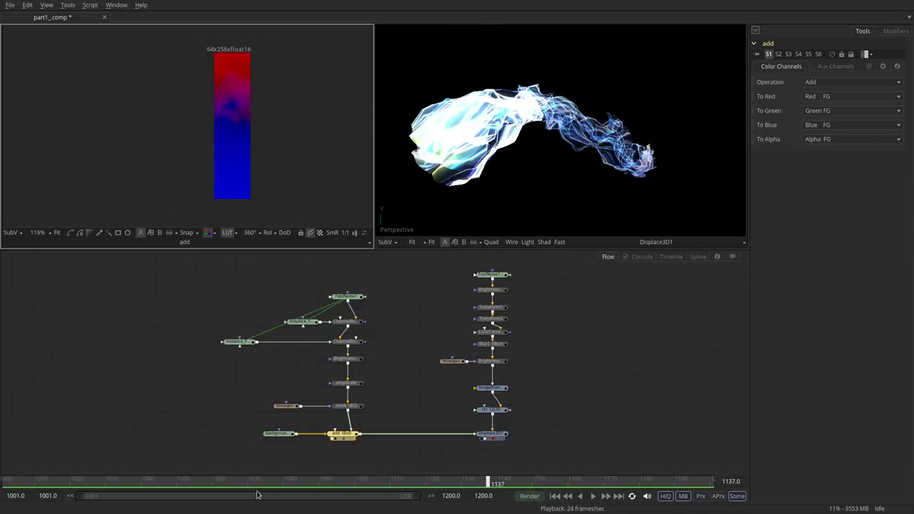
left_click_drag(250, 491, 107, 464)
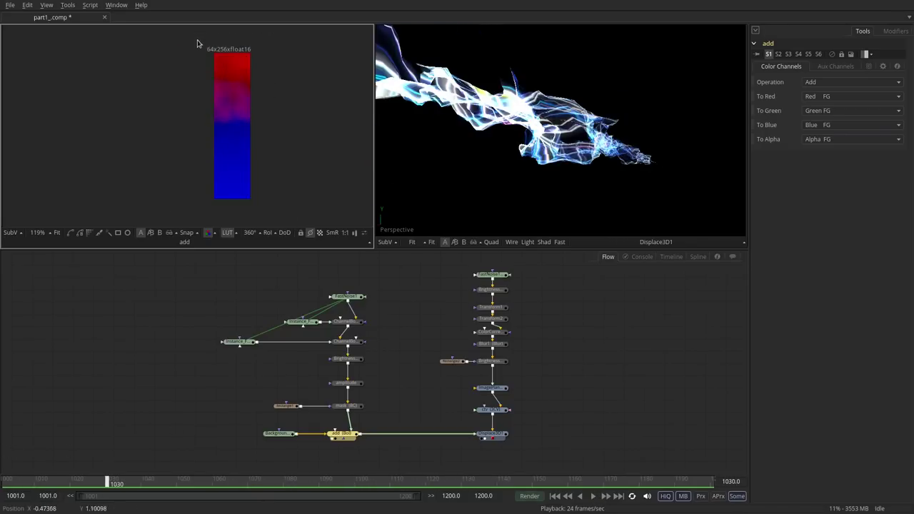
left_click_drag(199, 45, 279, 212)
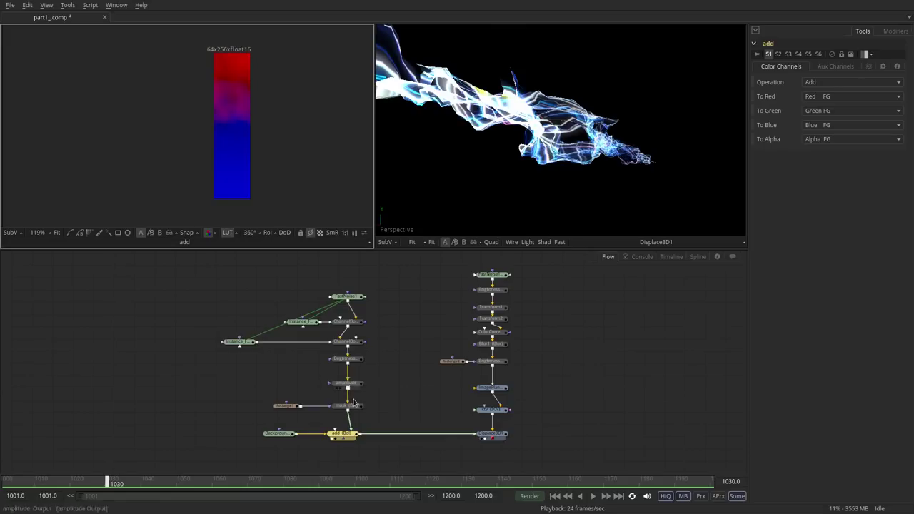
- Insert a Blur node between add and Displace3D1 and set its blur size to 100 to smooth the displacement map
left_click(341, 436)
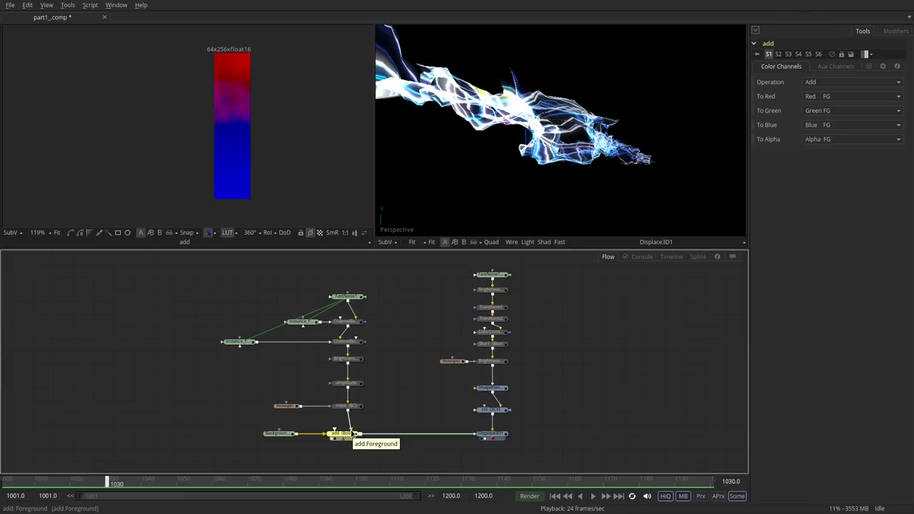
key("b")
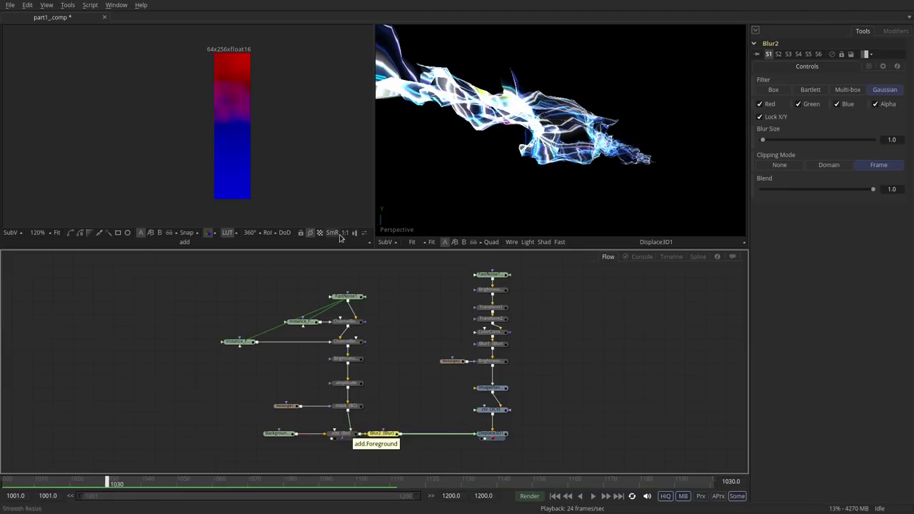
left_click_drag(200, 54, 275, 211)
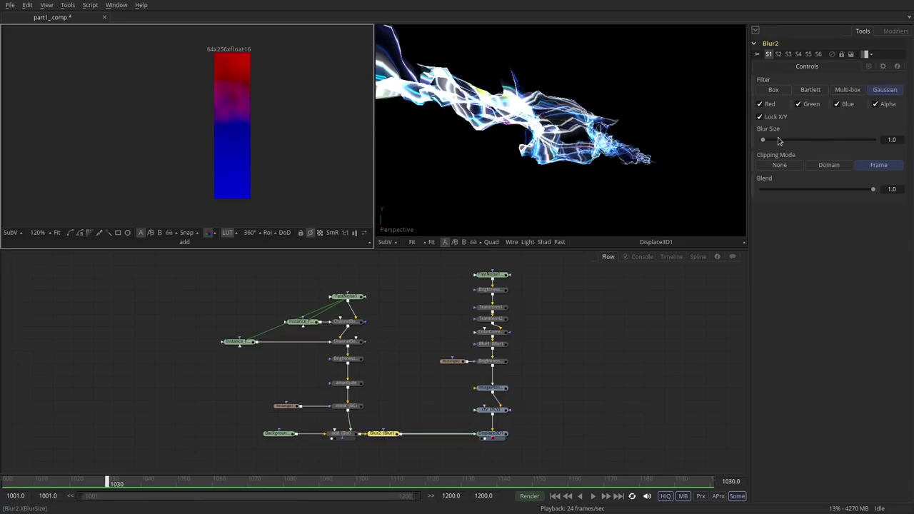
left_click_drag(764, 140, 874, 139)
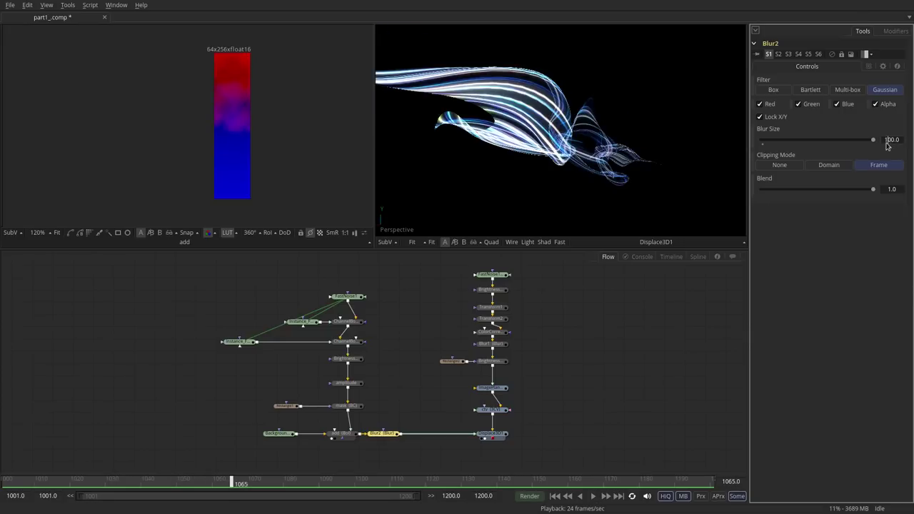
key("Tab")
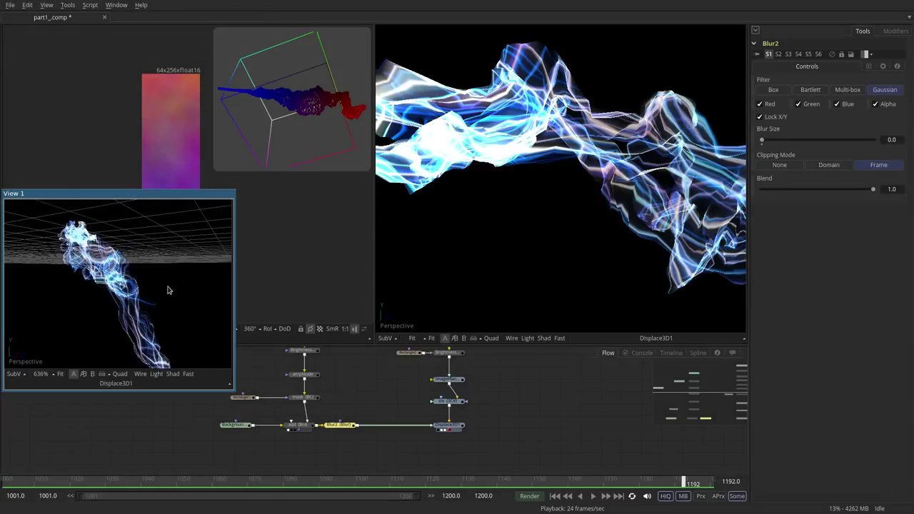
- Orbit the strands in the floating 3D view, play back the animation, and move that view clear of the displacement map
left_click_drag(156, 282, 187, 307)
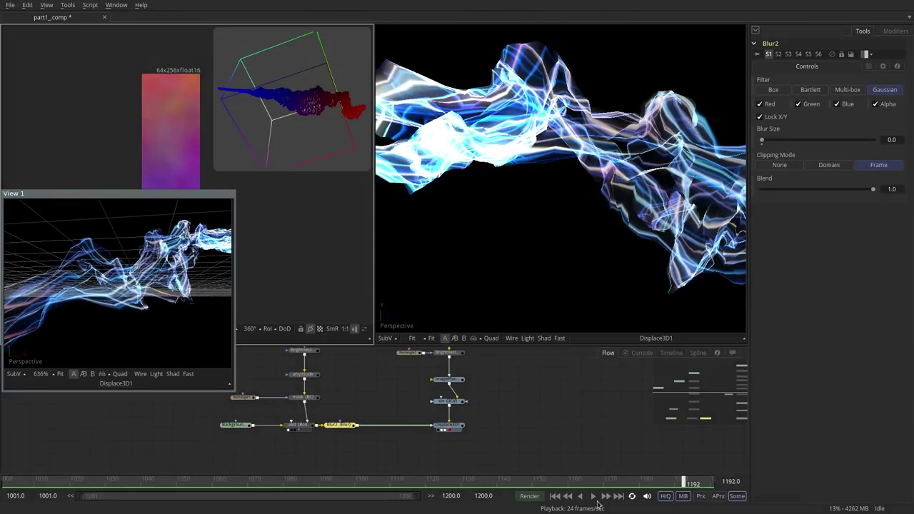
left_click(593, 497)
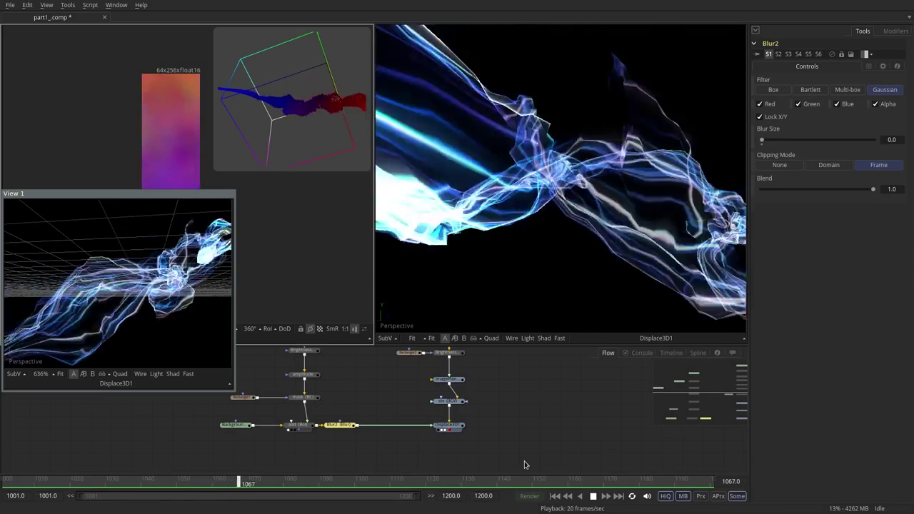
left_click_drag(171, 193, 308, 253)
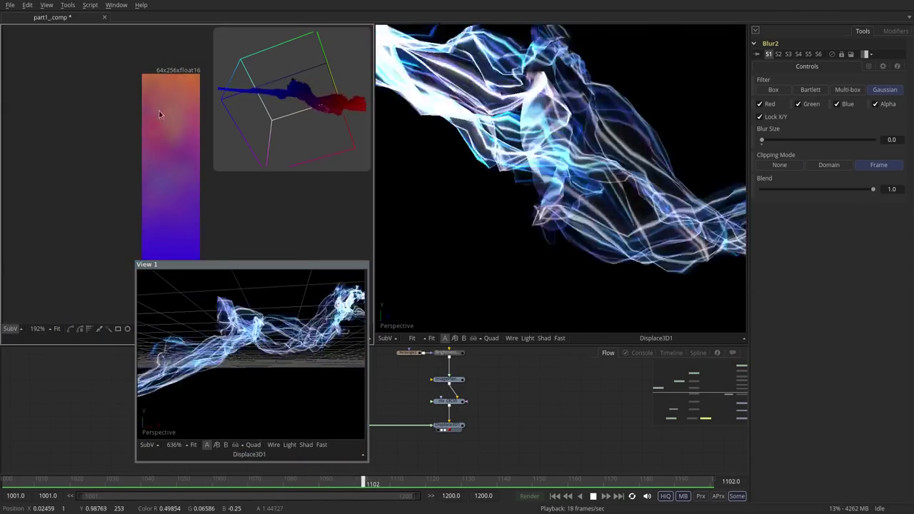